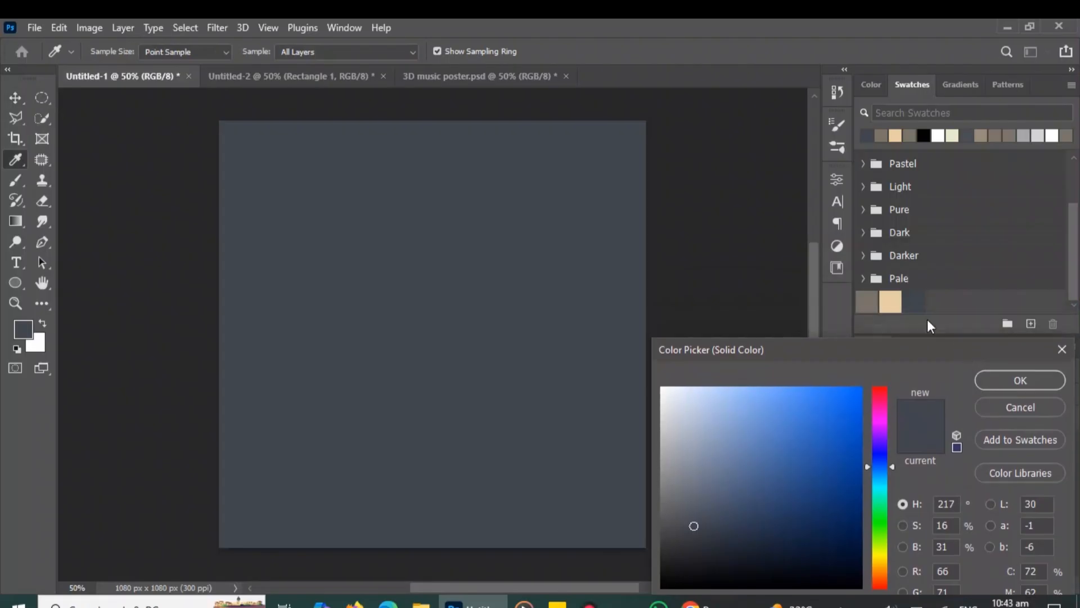
# Set the solid color fill to the saved taupe swatch and fully lock its layer.
pyautogui.click(874, 304)
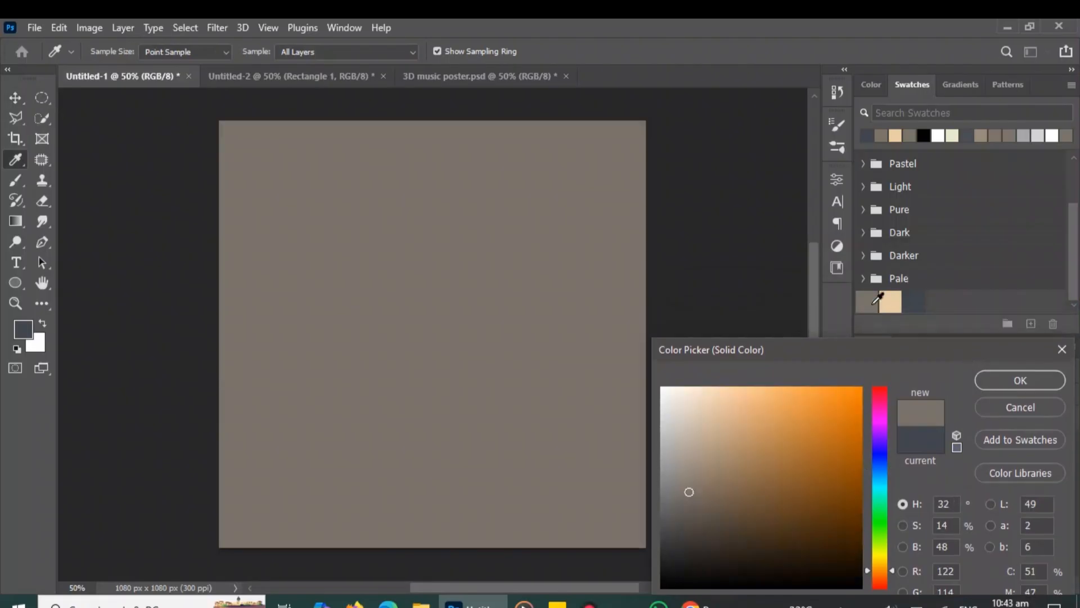
pyautogui.click(1009, 381)
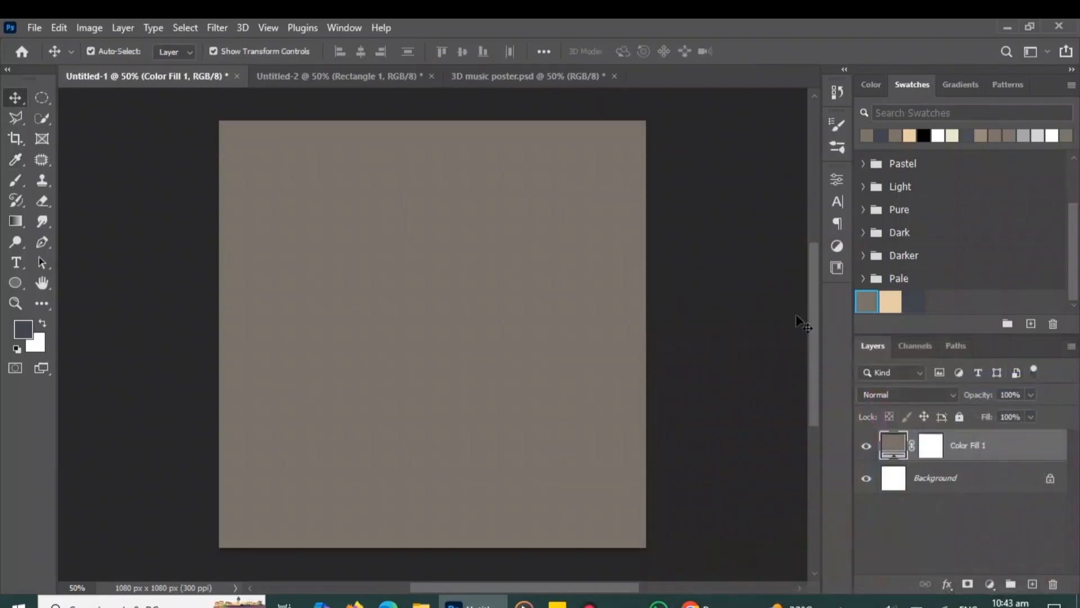
pyautogui.click(958, 416)
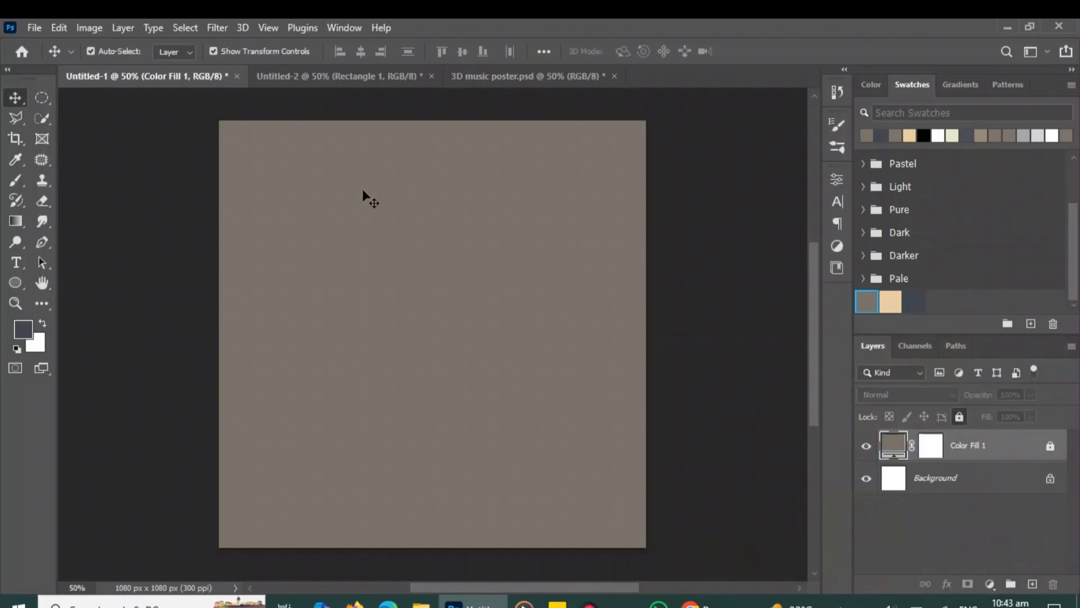
# Draw a dark blue-grey rectangle about 273 by 453 px and center it against the canvas's bottom edge.
pyautogui.rightClick(13, 283)
pyautogui.click(79, 281)
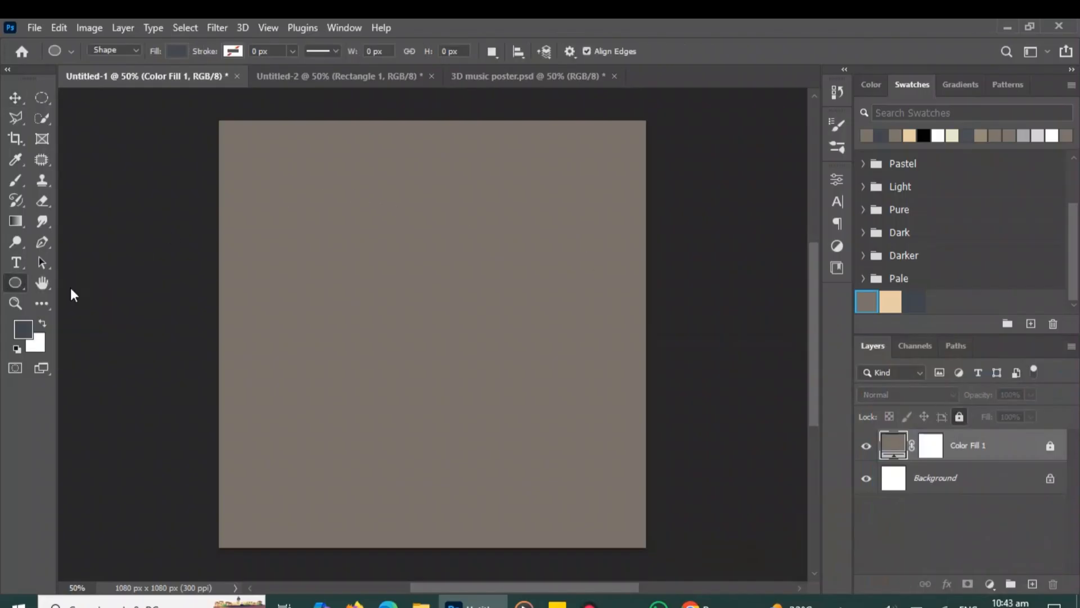
pyautogui.moveTo(399, 374); pyautogui.dragTo(496, 552)
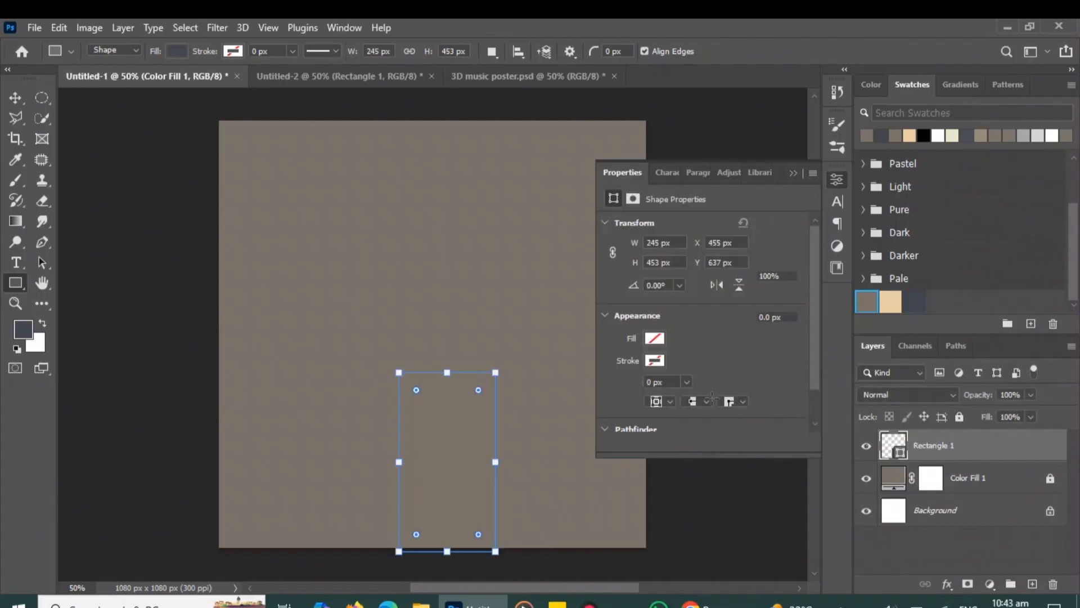
pyautogui.click(793, 173)
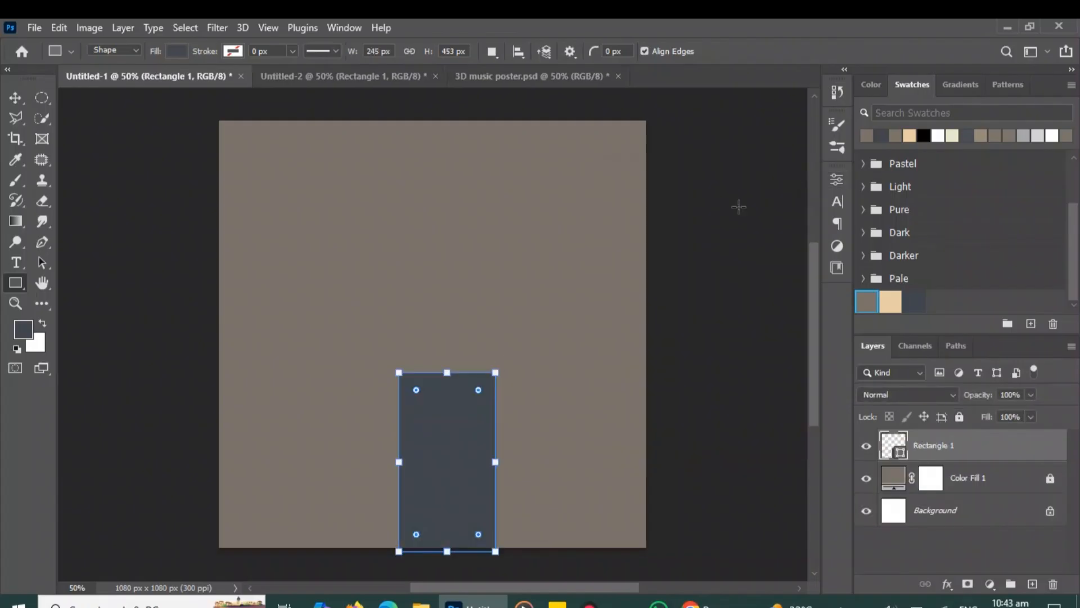
pyautogui.moveTo(400, 470); pyautogui.dragTo(388, 469)
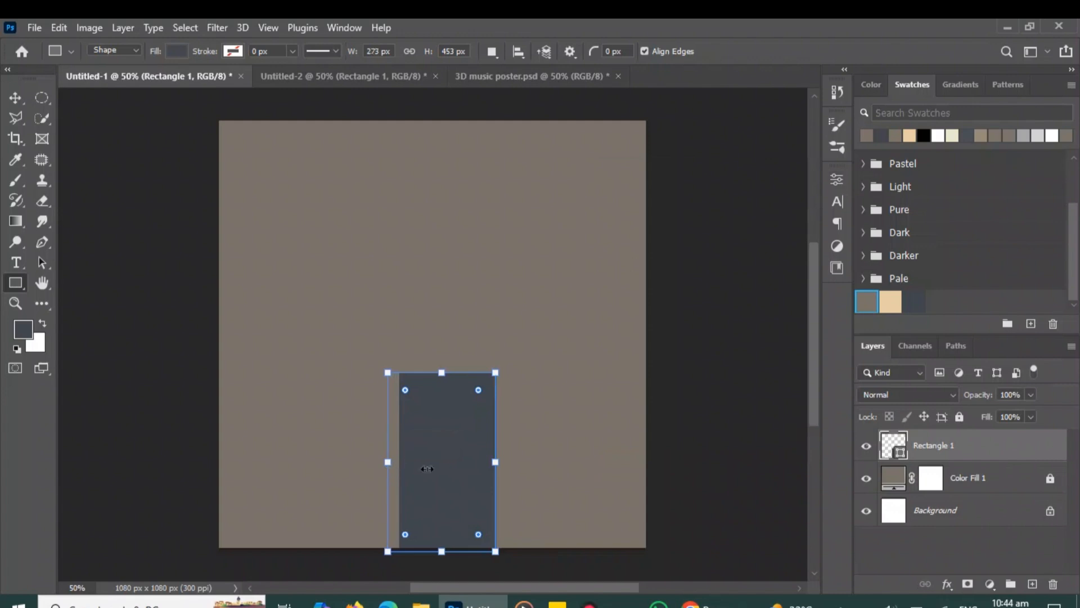
pyautogui.click(13, 96)
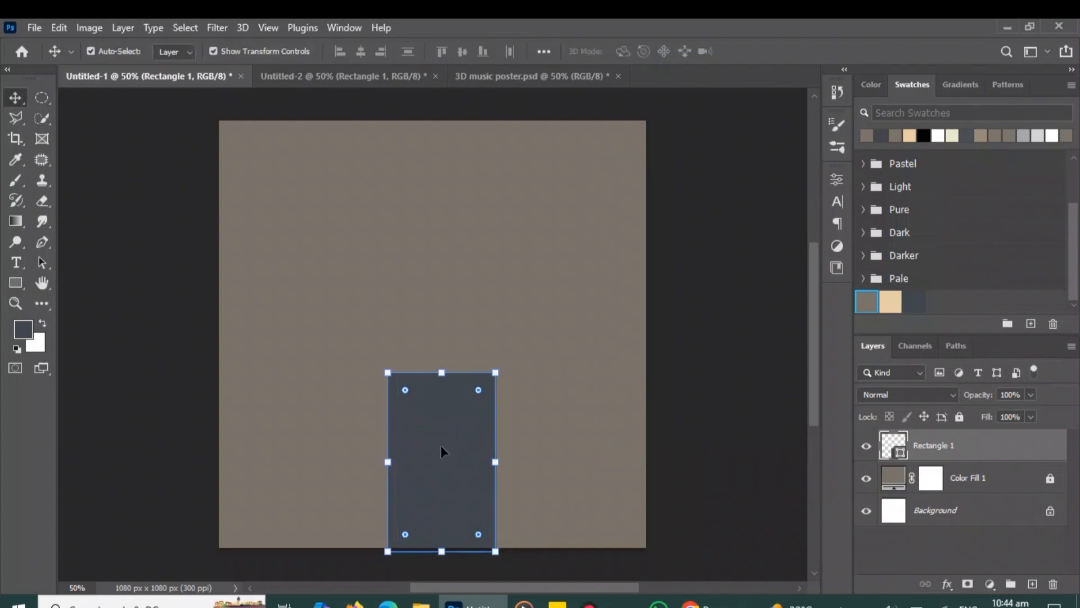
pyautogui.moveTo(440, 444); pyautogui.dragTo(431, 466)
pyautogui.click(194, 336)
# Draw a flat dark blue-grey ellipse over the rectangle's top edge and fit its width to the rectangle.
pyautogui.click(19, 281)
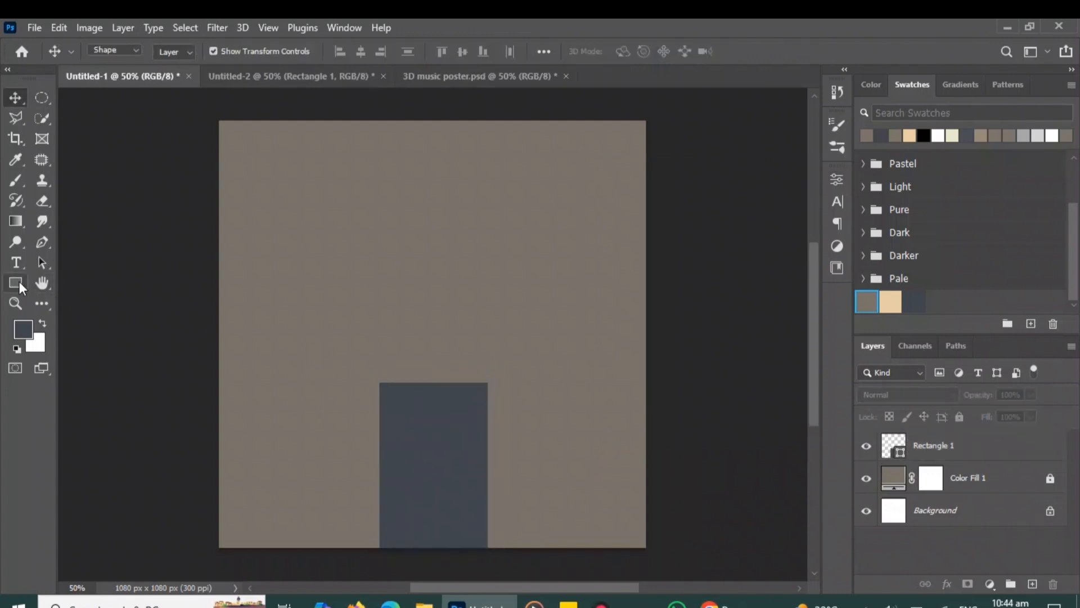
pyautogui.click(70, 294)
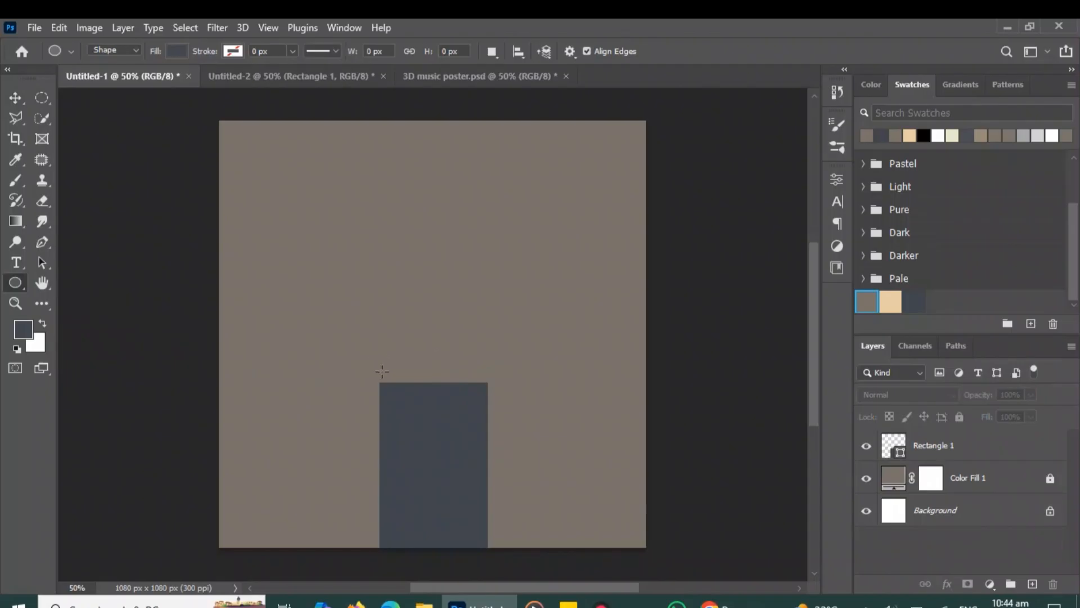
pyautogui.moveTo(380, 383); pyautogui.dragTo(446, 385)
pyautogui.click(792, 176)
pyautogui.click(16, 97)
pyautogui.hotkey('ctrl', 't')
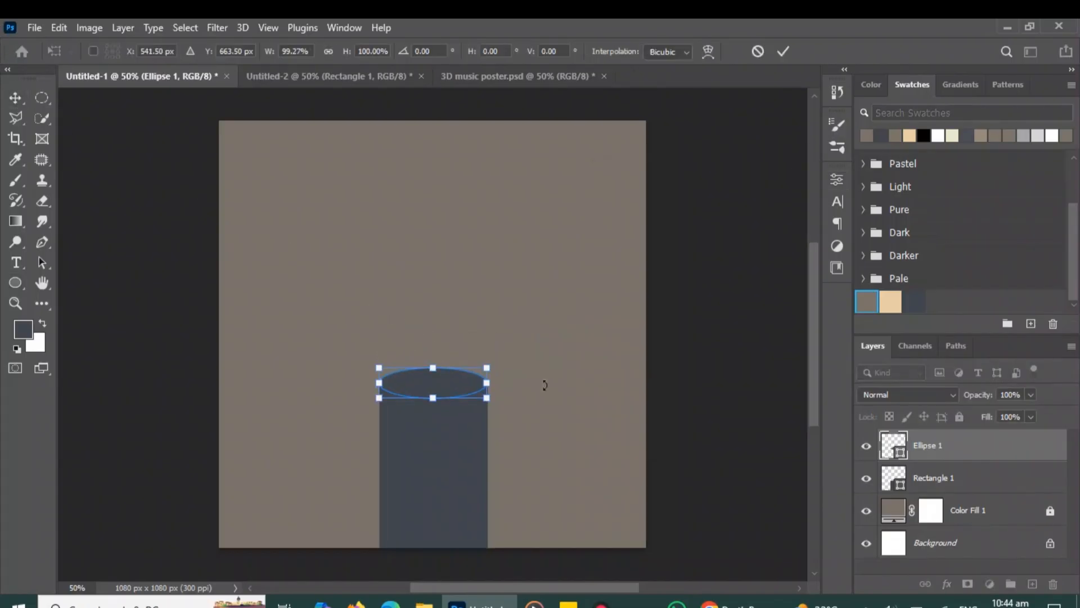
pyautogui.click(300, 179)
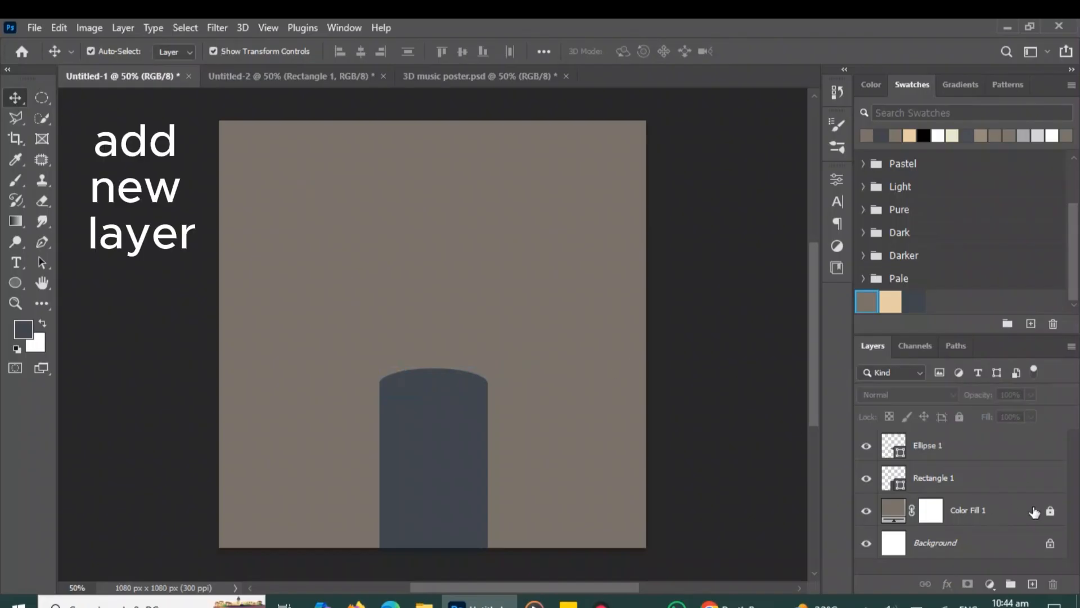
# Add a new layer clipped to the ellipse and brush soft white highlights along the ellipse.
pyautogui.click(993, 453)
pyautogui.click(1032, 585)
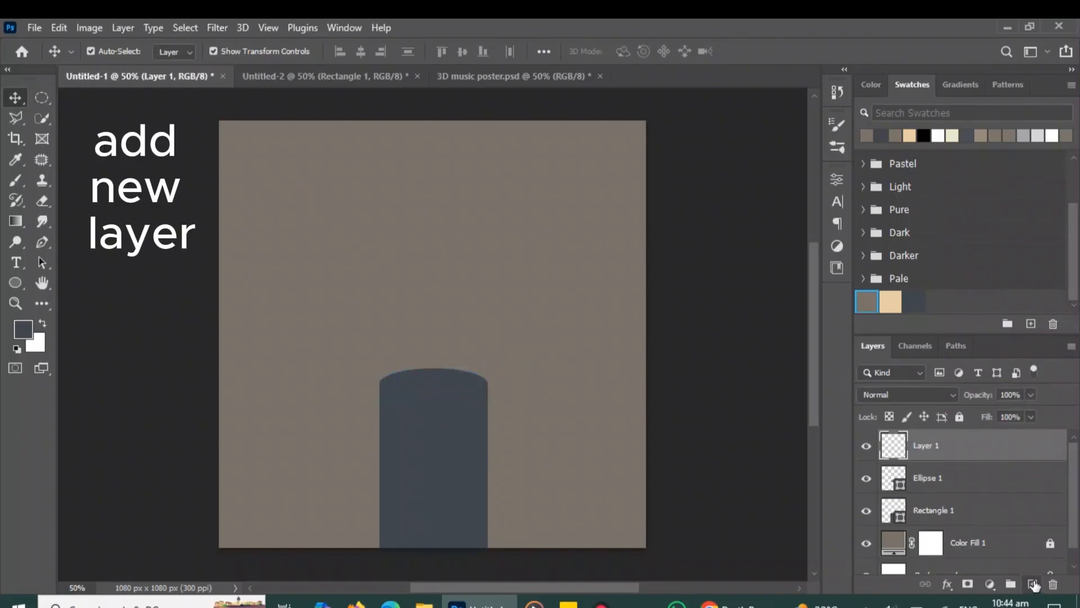
pyautogui.rightClick(976, 458)
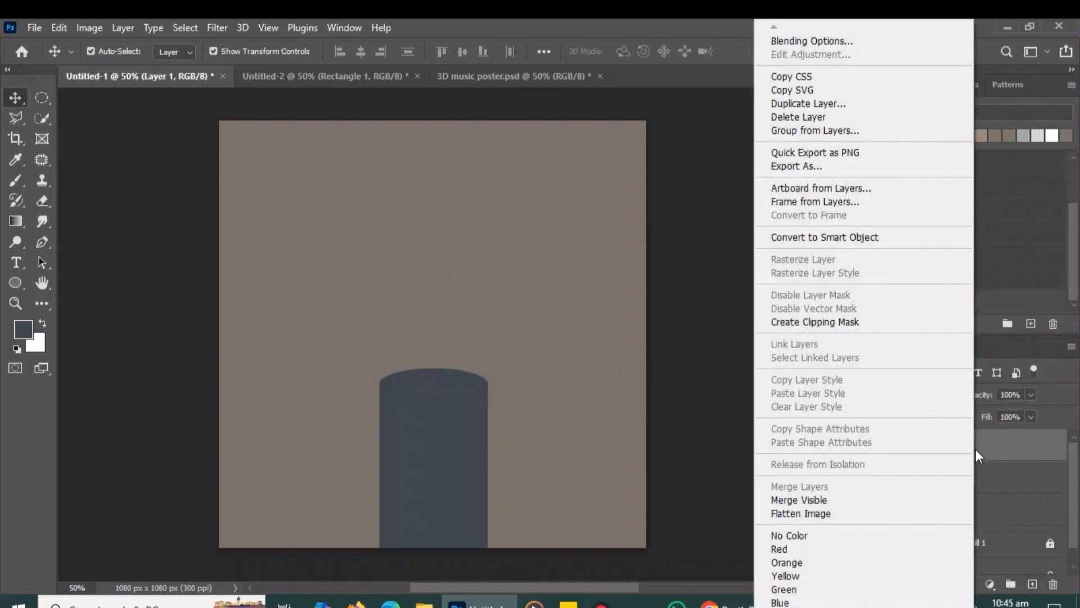
pyautogui.click(888, 323)
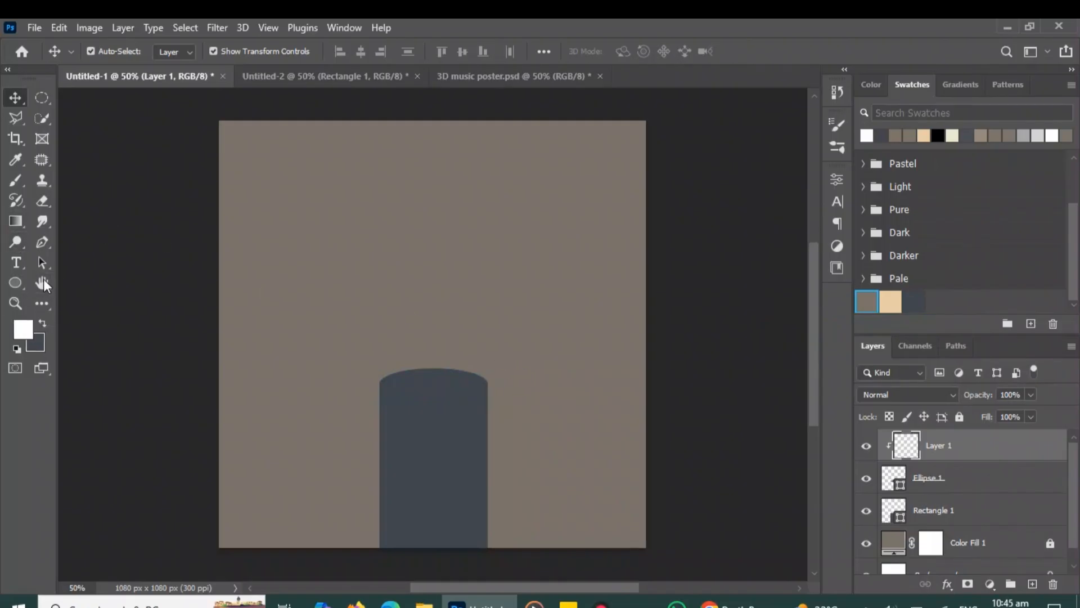
pyautogui.click(15, 181)
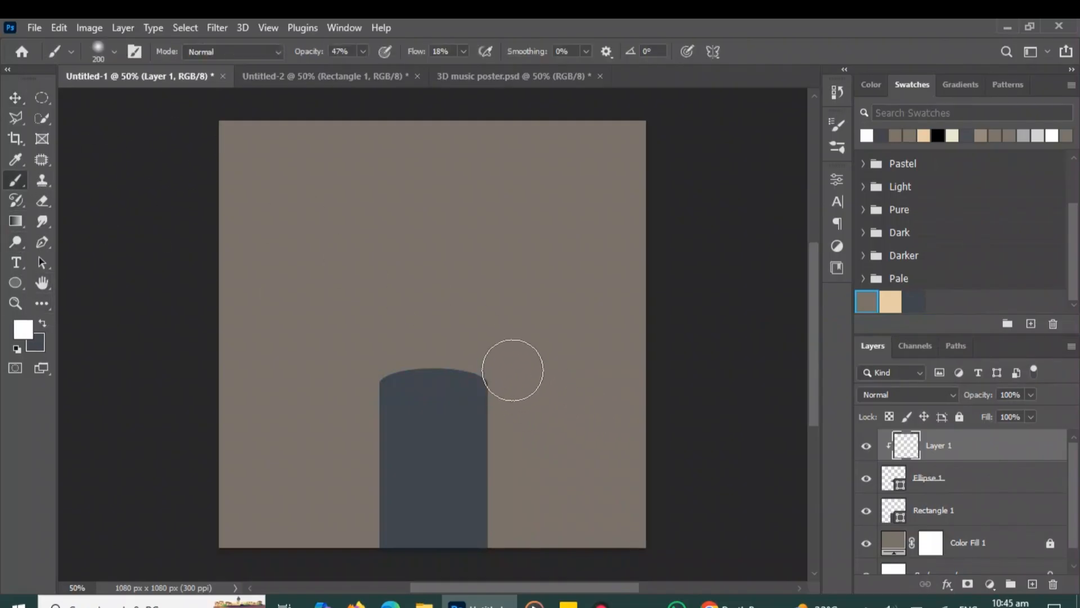
pyautogui.moveTo(513, 366); pyautogui.dragTo(490, 422)
pyautogui.moveTo(347, 386)
pyautogui.mouseDown()
pyautogui.moveTo(366, 401)
pyautogui.moveTo(646, 458)
pyautogui.mouseUp()
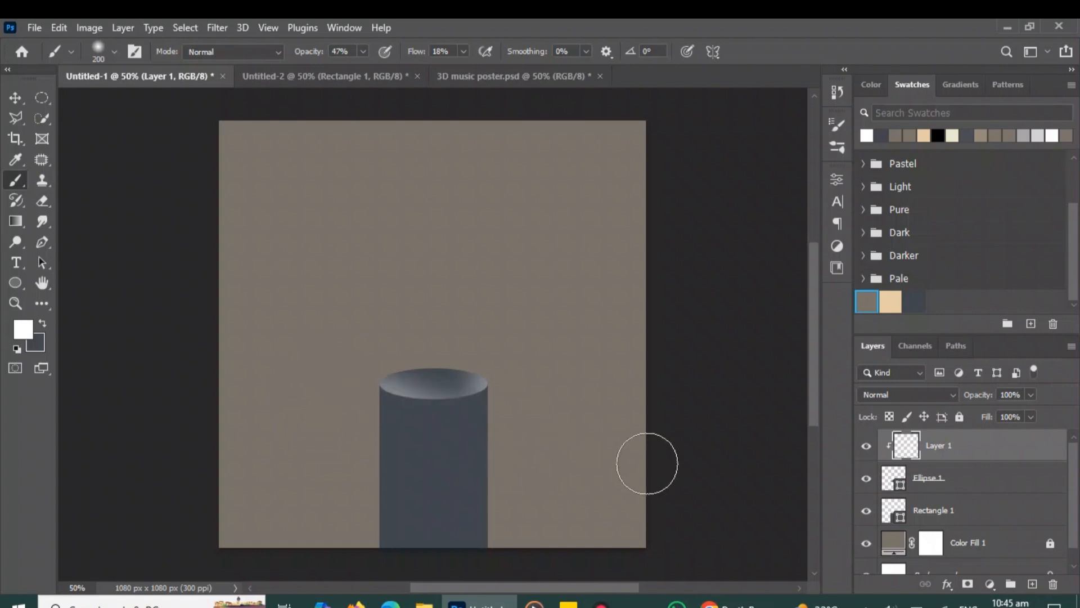
# Add a new layer clipped to the rectangle and brush soft white highlights down both of its sides.
pyautogui.click(941, 511)
pyautogui.click(1033, 584)
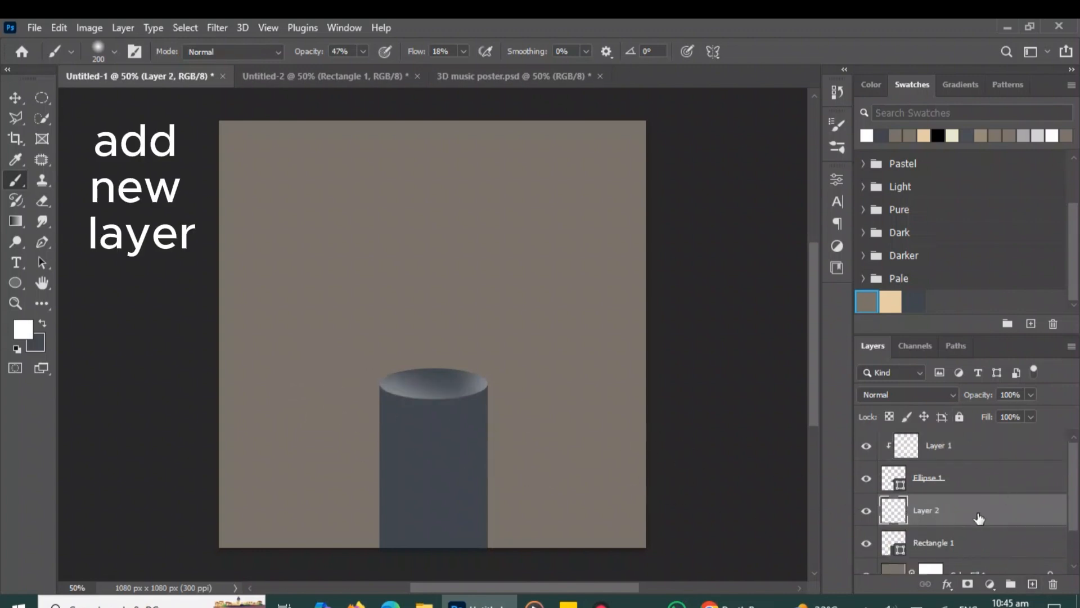
pyautogui.rightClick(979, 517)
pyautogui.click(882, 320)
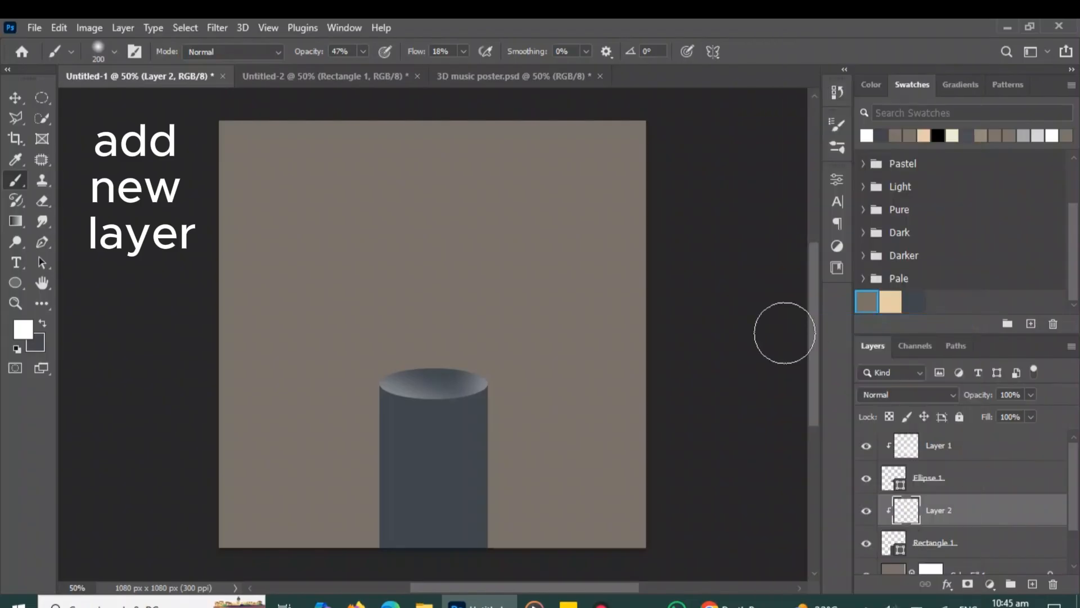
pyautogui.moveTo(483, 394); pyautogui.dragTo(479, 540)
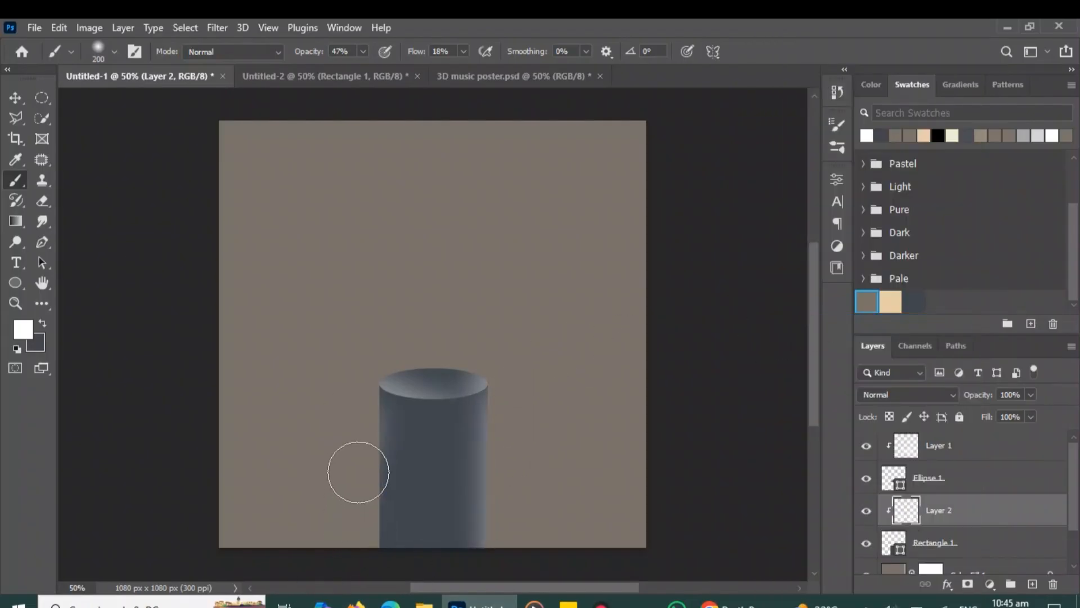
pyautogui.moveTo(359, 472); pyautogui.dragTo(355, 596)
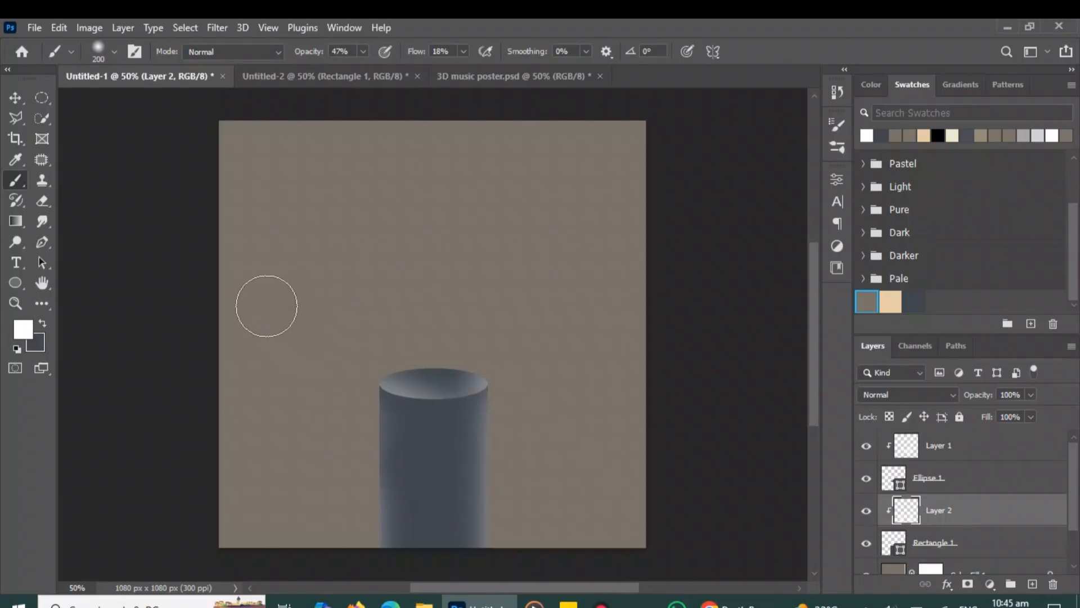
# Merge the cylinder's ellipse, rectangle and two highlight layers into one layer.
pyautogui.click(17, 99)
pyautogui.click(251, 225)
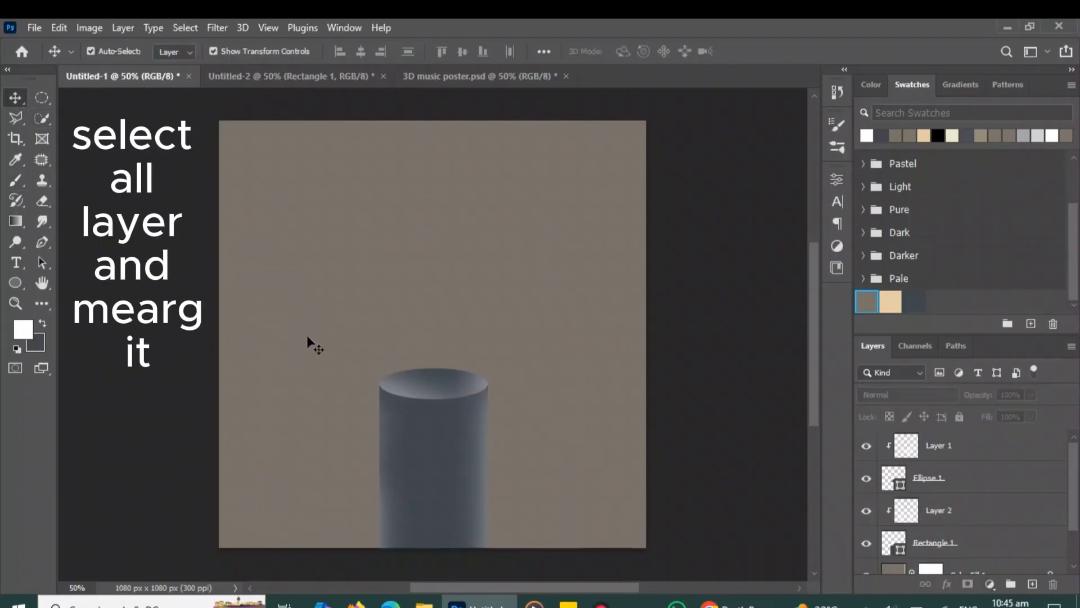
pyautogui.moveTo(268, 307); pyautogui.dragTo(529, 551)
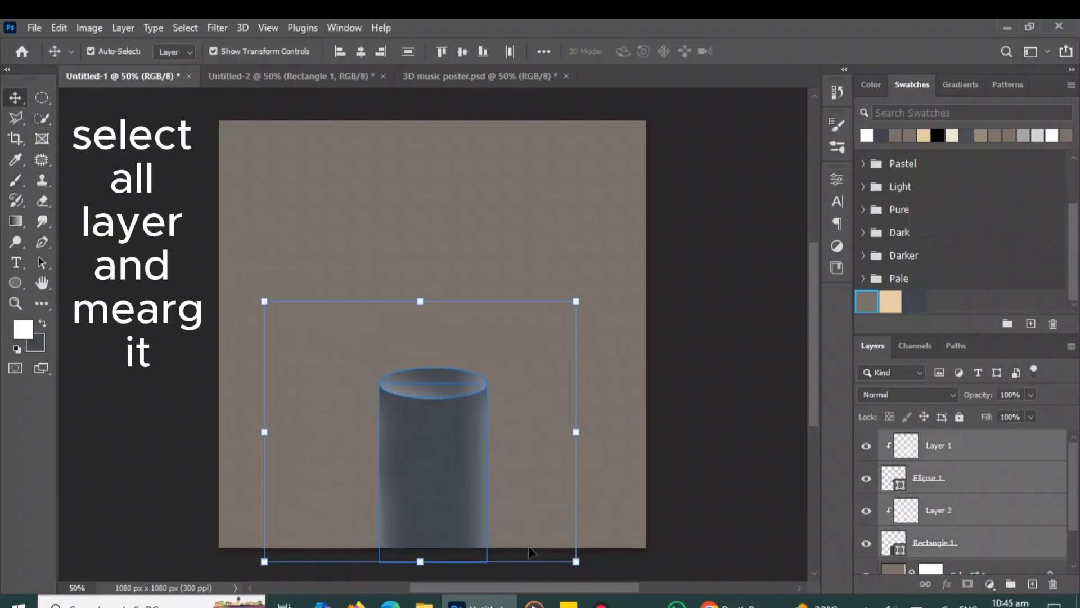
pyautogui.hotkey('ctrl', 'e')
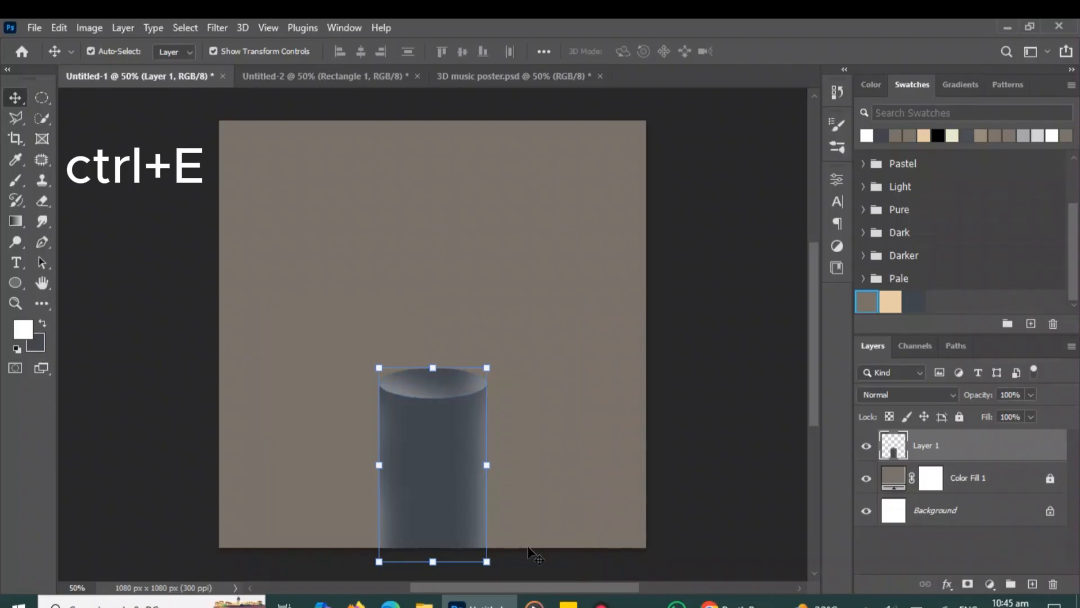
pyautogui.click(554, 450)
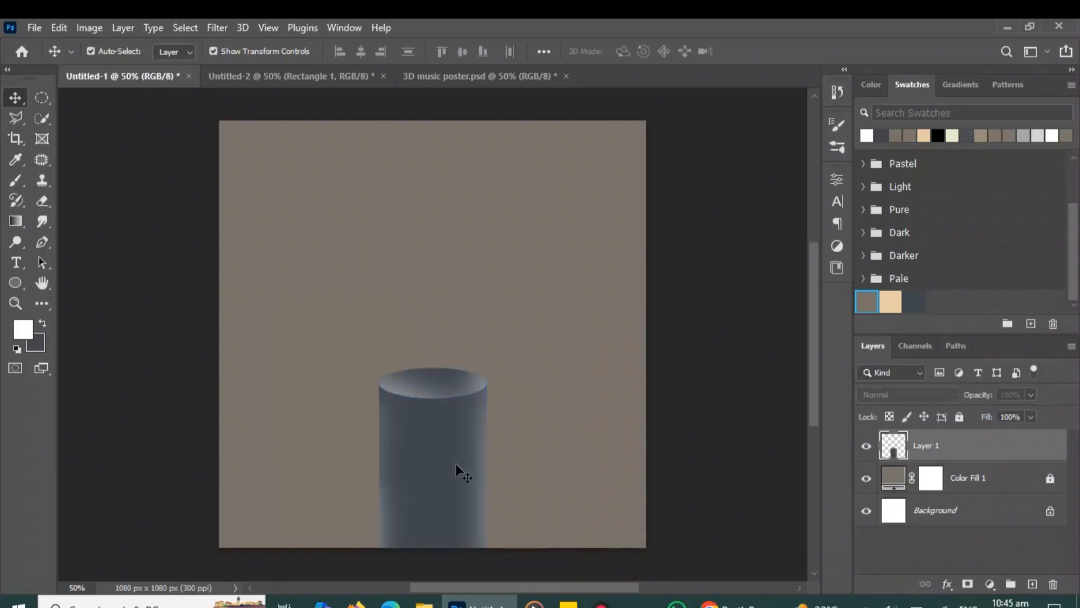
# Sample the taupe background color and draw a circle about 294 px wide in the canvas's upper-left area.
pyautogui.click(16, 159)
pyautogui.click(287, 156)
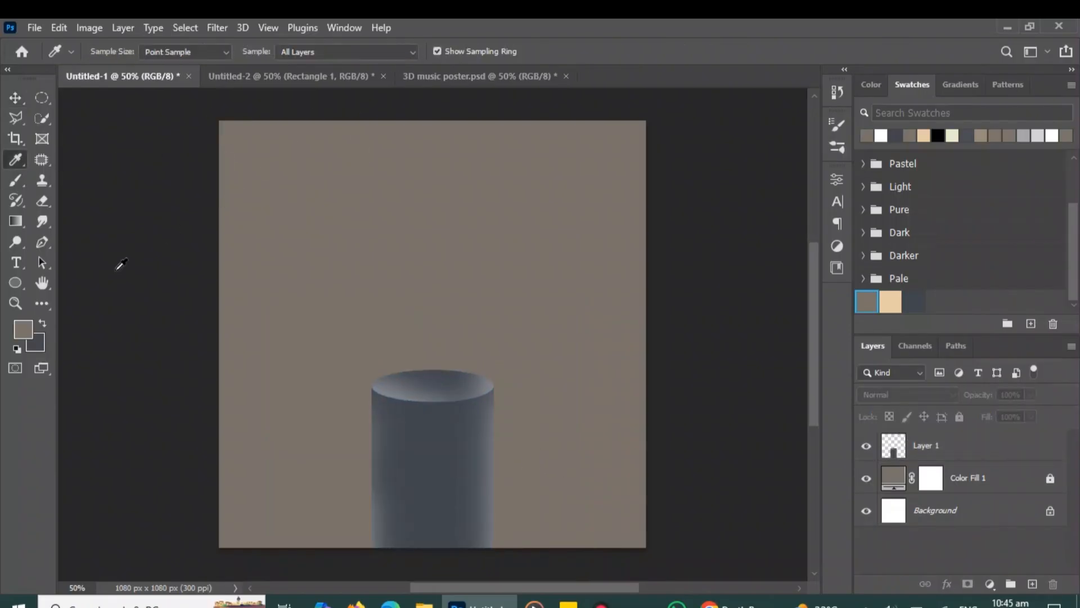
pyautogui.click(20, 278)
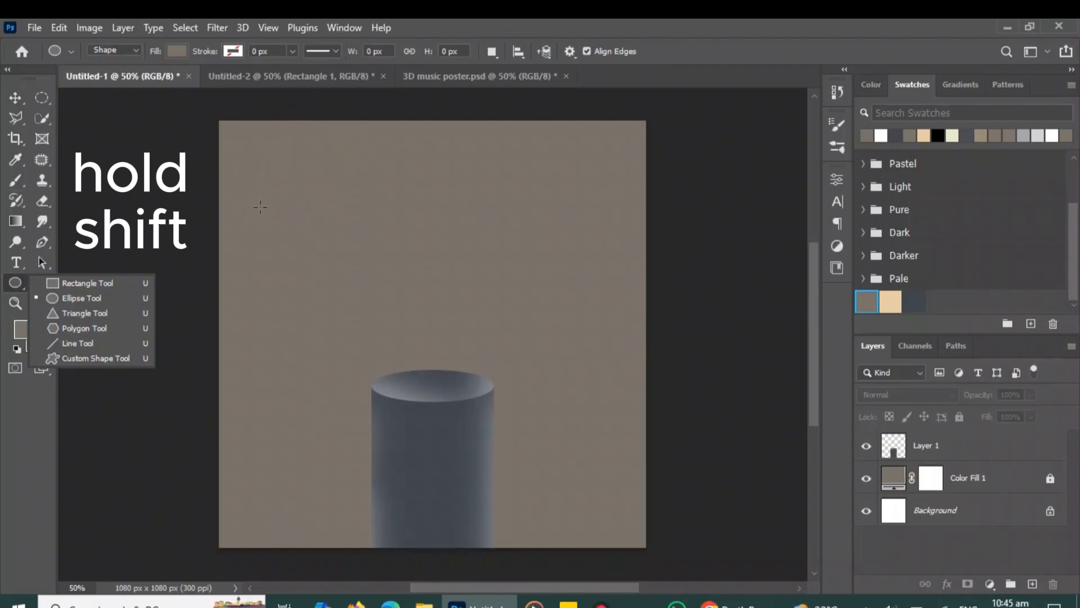
pyautogui.moveTo(243, 172); pyautogui.dragTo(359, 292)
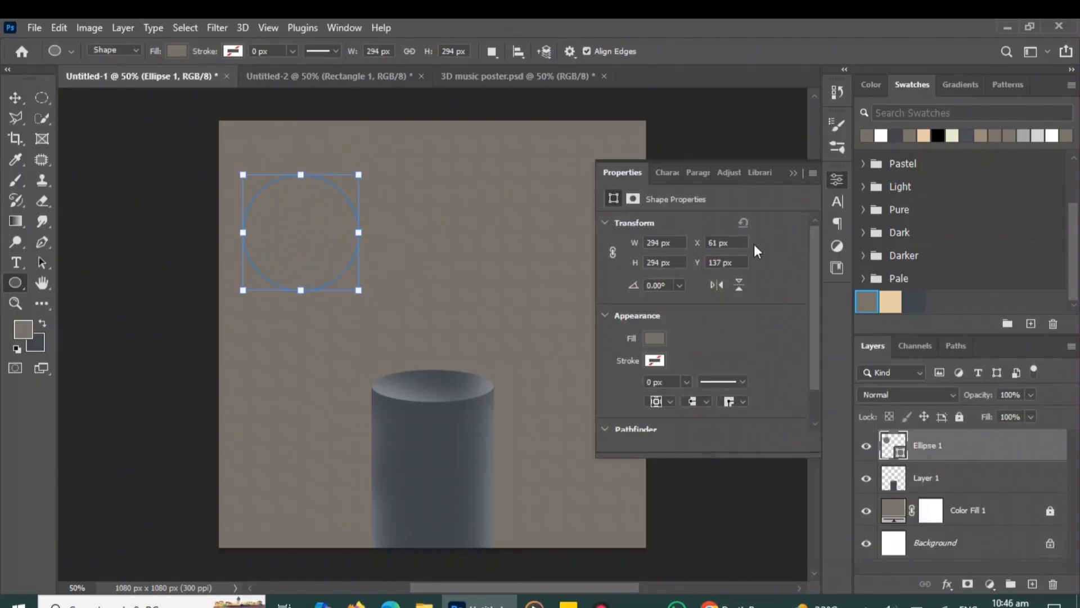
pyautogui.click(793, 175)
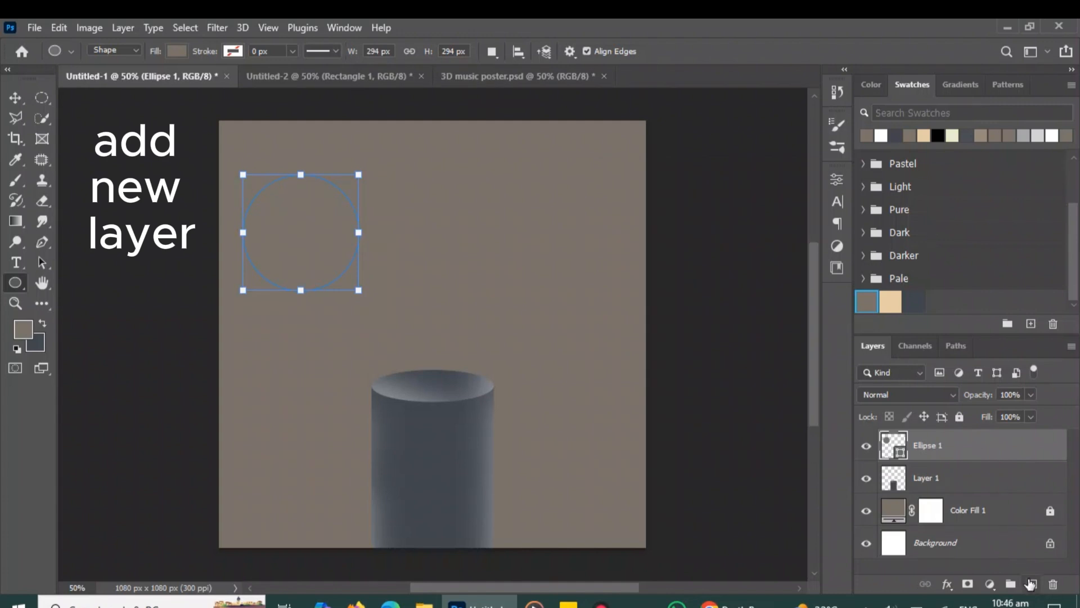
# Add a new layer above the taupe circle and clip it to the circle.
pyautogui.click(1030, 584)
pyautogui.rightClick(1007, 443)
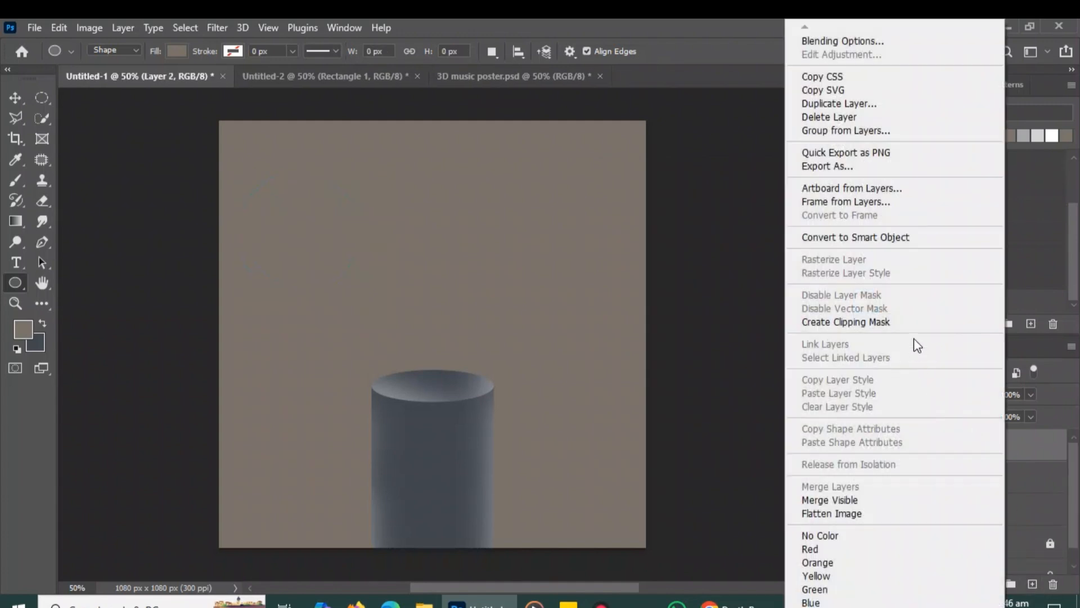
pyautogui.click(913, 324)
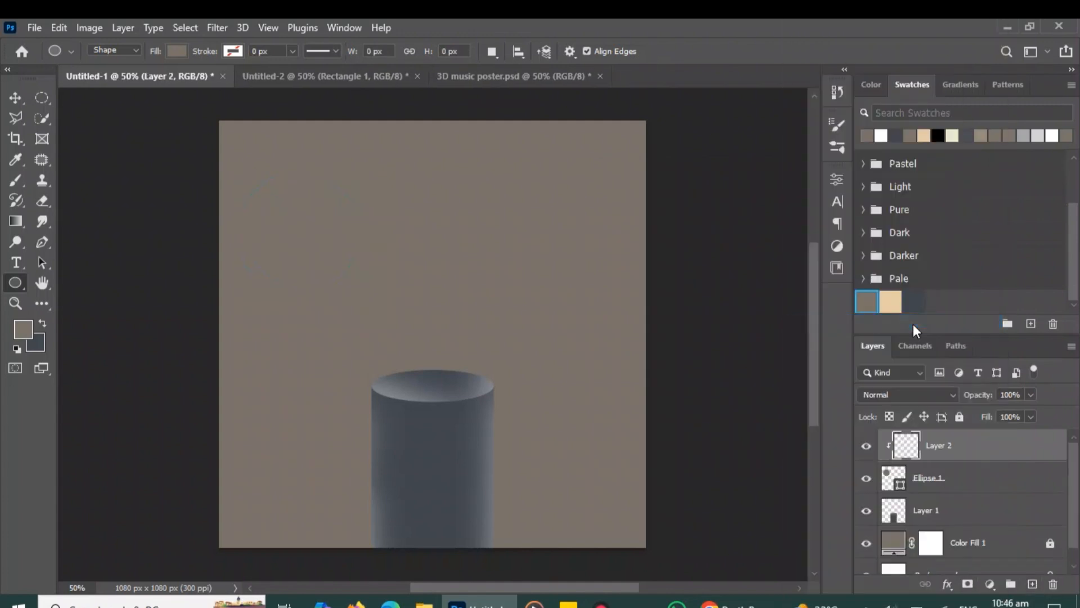
# Prepare the Brush tool with white as the foreground color and hide the taupe color fill layer.
pyautogui.press('b')
pyautogui.press('d')
pyautogui.press('x')
pyautogui.moveTo(1075, 466); pyautogui.dragTo(1076, 508)
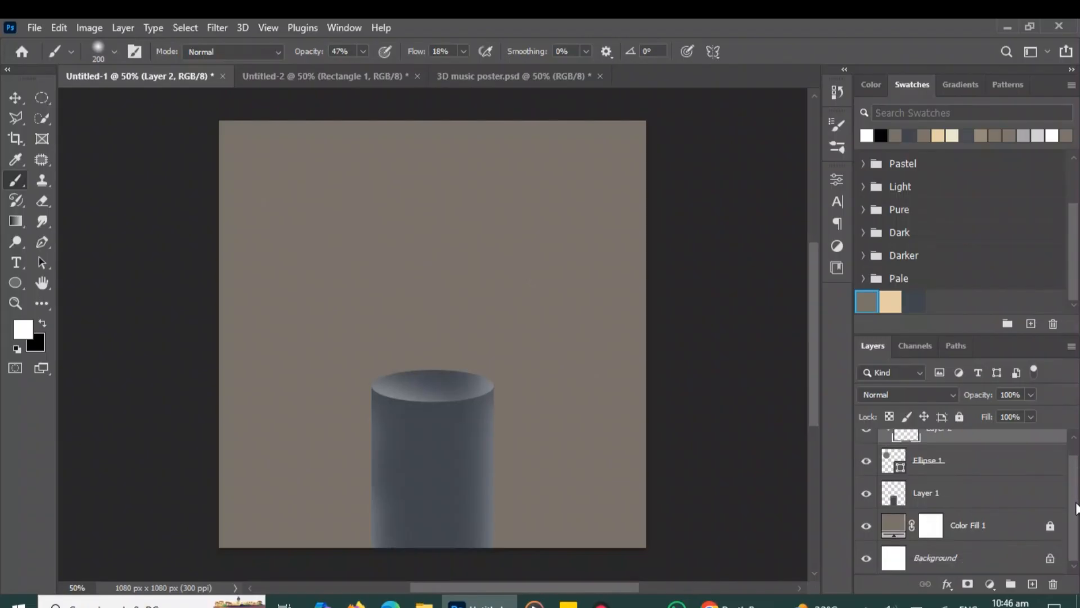
pyautogui.click(867, 526)
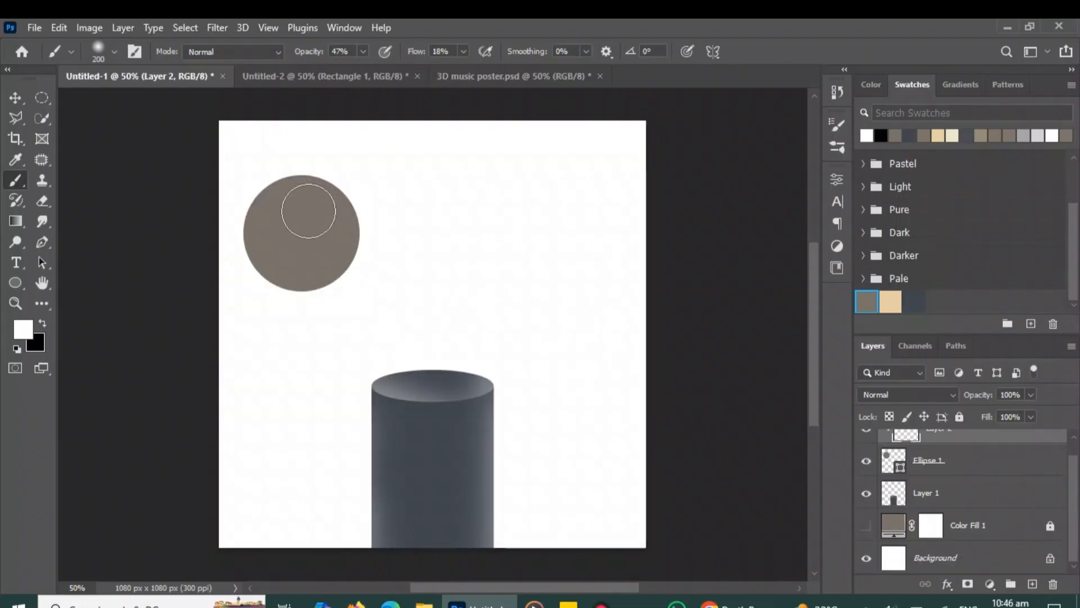
# Set the brush size to 175 and flow to 37%, and paint soft white highlights on the circle.
pyautogui.press('[')
pyautogui.click(463, 49)
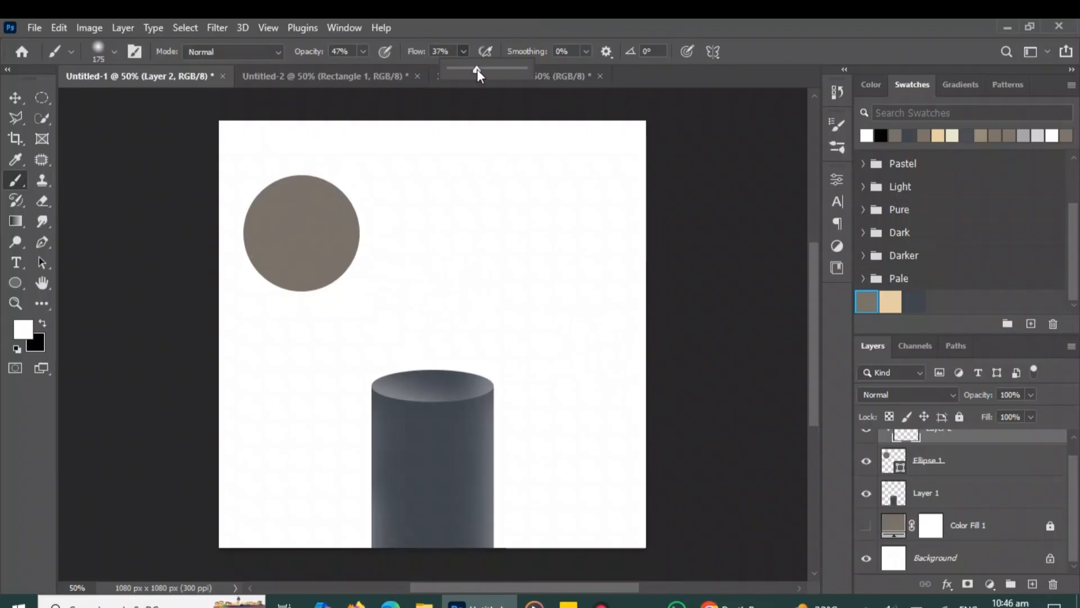
pyautogui.click(312, 219)
pyautogui.click(303, 220)
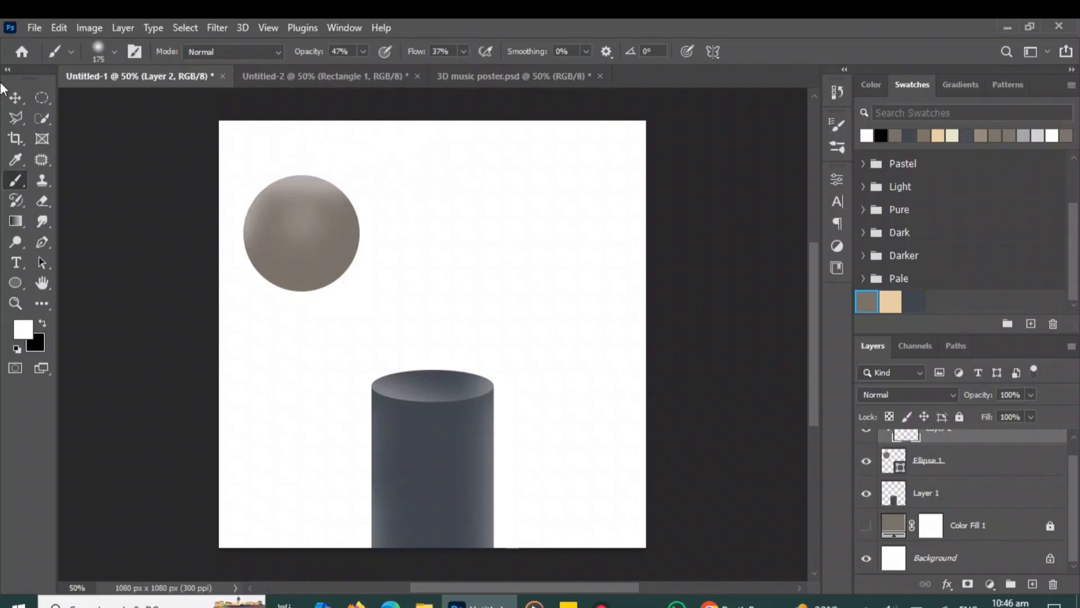
# Paint more soft white highlights along the circle's lower and right edges, with the taupe color fill layer hidden while painting and shown again.
pyautogui.click(18, 100)
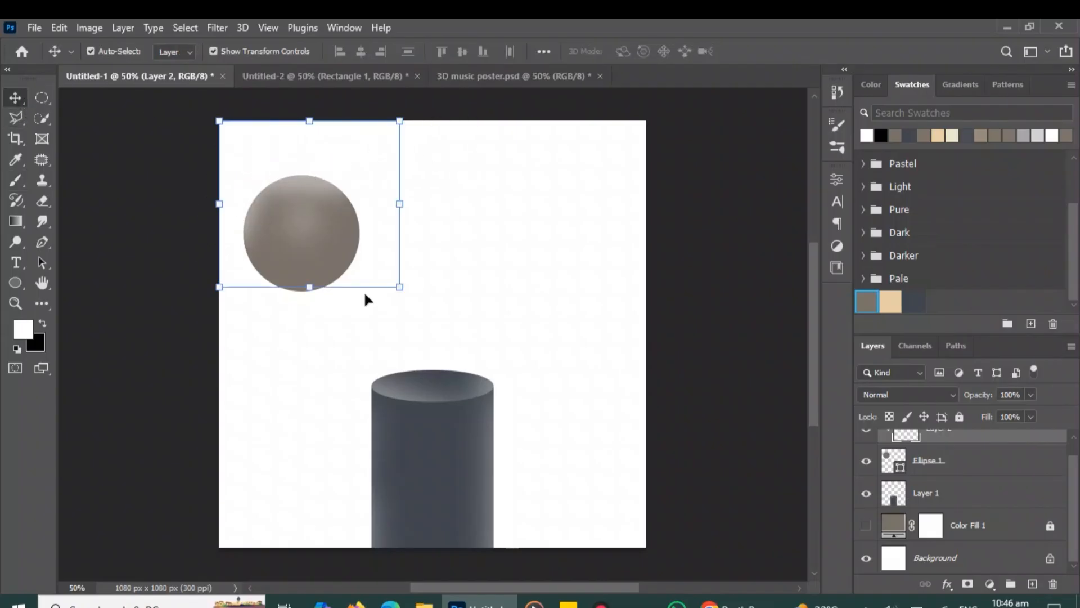
pyautogui.click(863, 522)
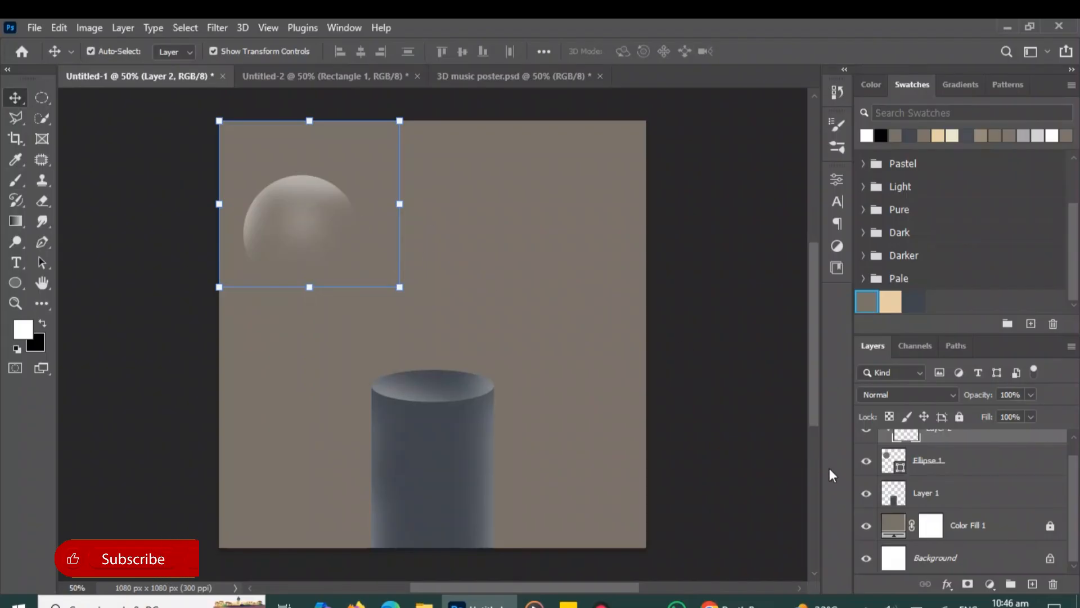
pyautogui.click(867, 526)
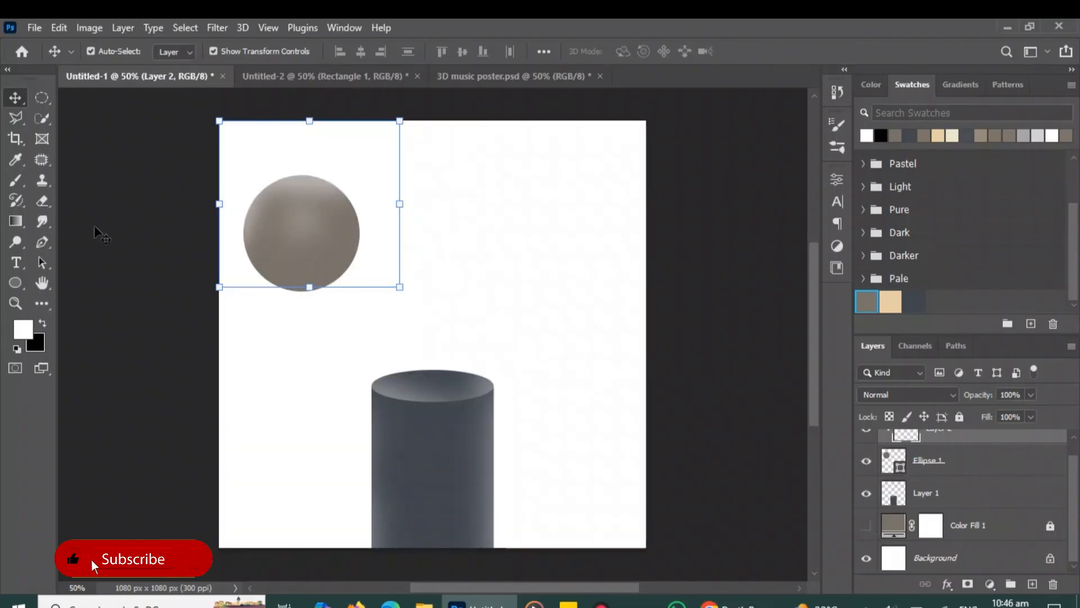
pyautogui.click(16, 180)
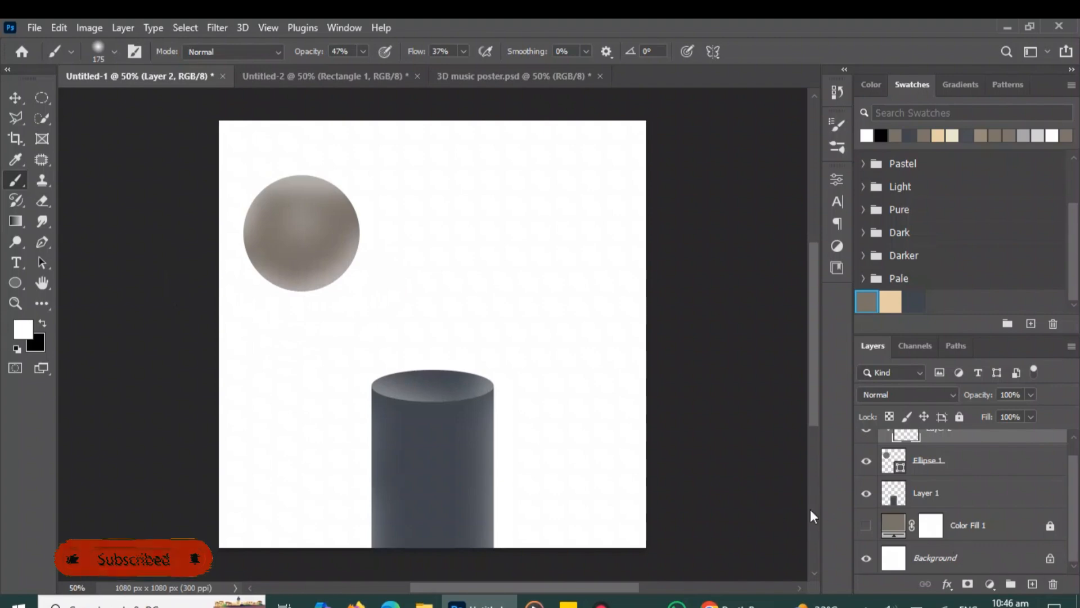
pyautogui.click(866, 524)
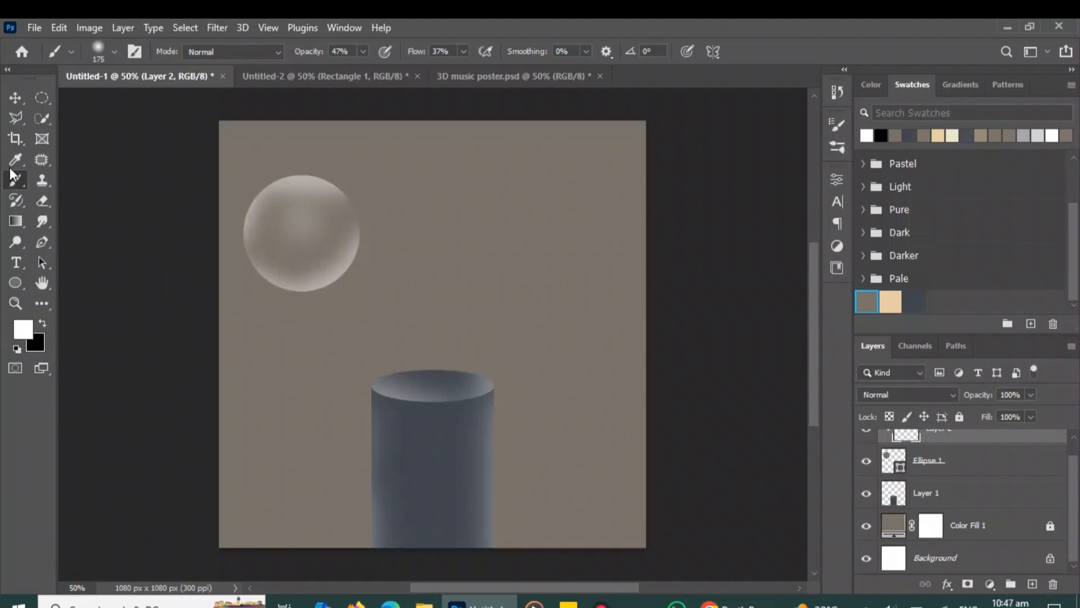
pyautogui.click(16, 98)
pyautogui.click(284, 238)
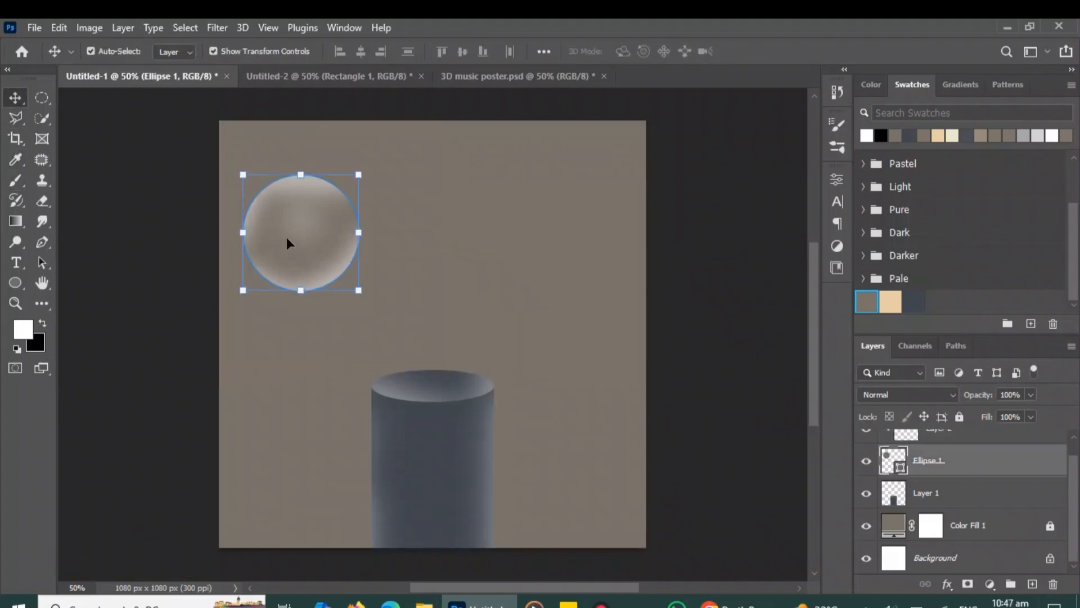
pyautogui.moveTo(285, 238); pyautogui.dragTo(287, 486)
pyautogui.press('ctrl')
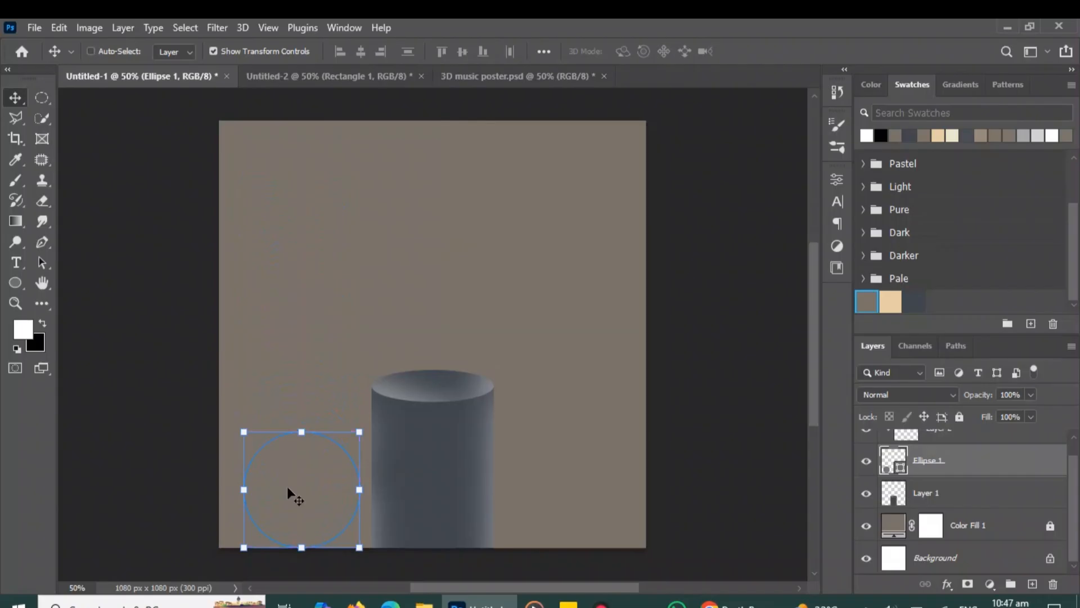
pyautogui.hotkey('ctrl', 'z')
# Merge the circle and its clipped highlight layer into a single sphere layer.
pyautogui.scroll(1, 1070, 467)
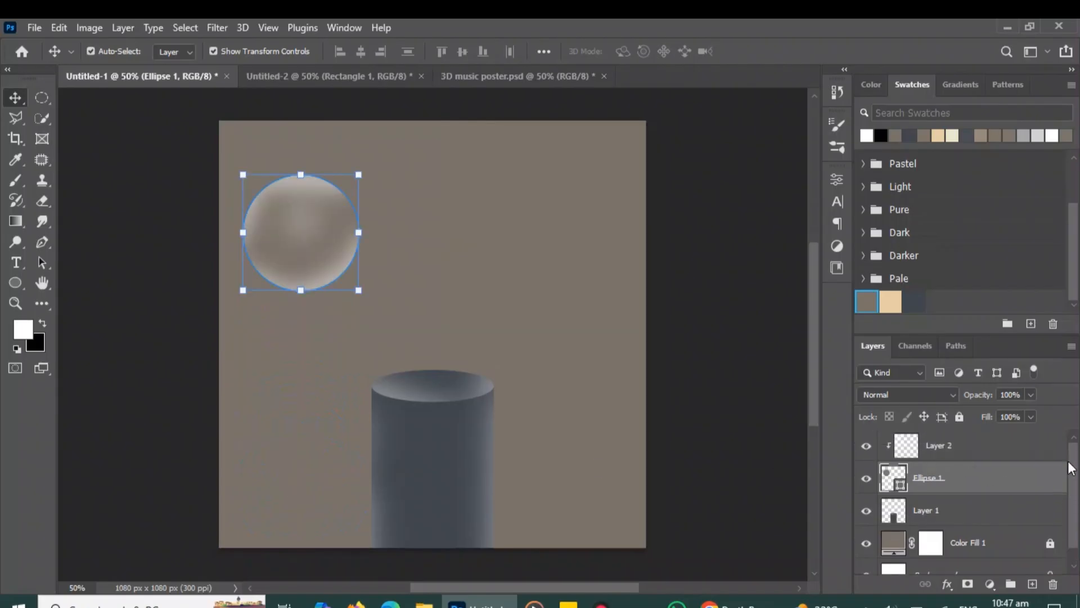
pyautogui.moveTo(204, 150); pyautogui.dragTo(372, 260)
pyautogui.hotkey('ctrl', 'e')
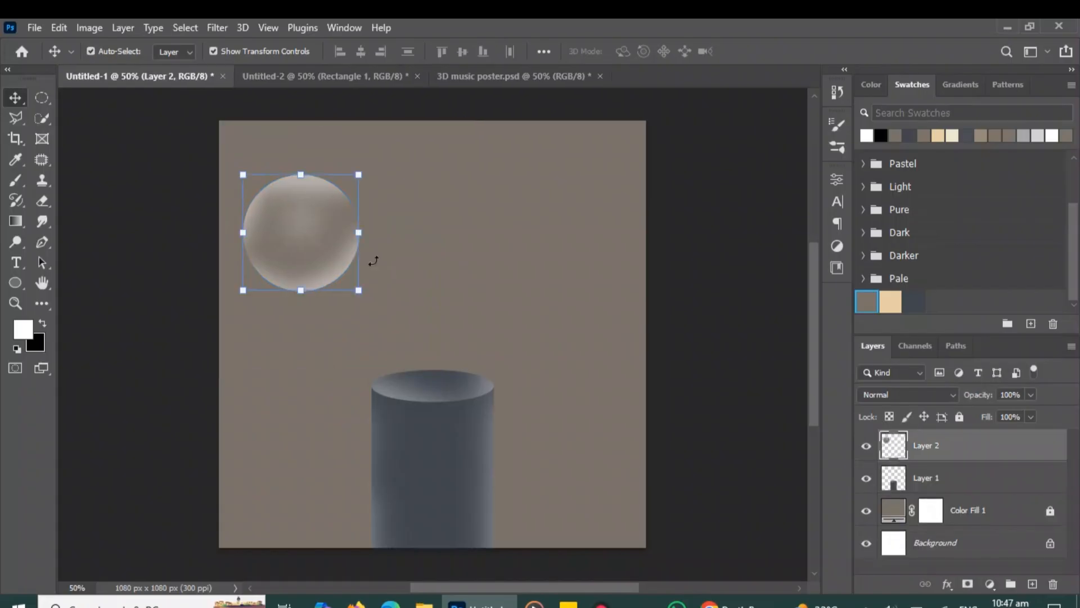
# Place the sphere behind the cylinder's lower-left side at X 311 px, Y 982 px, and scale it to 111.56%.
pyautogui.moveTo(308, 232); pyautogui.dragTo(337, 514)
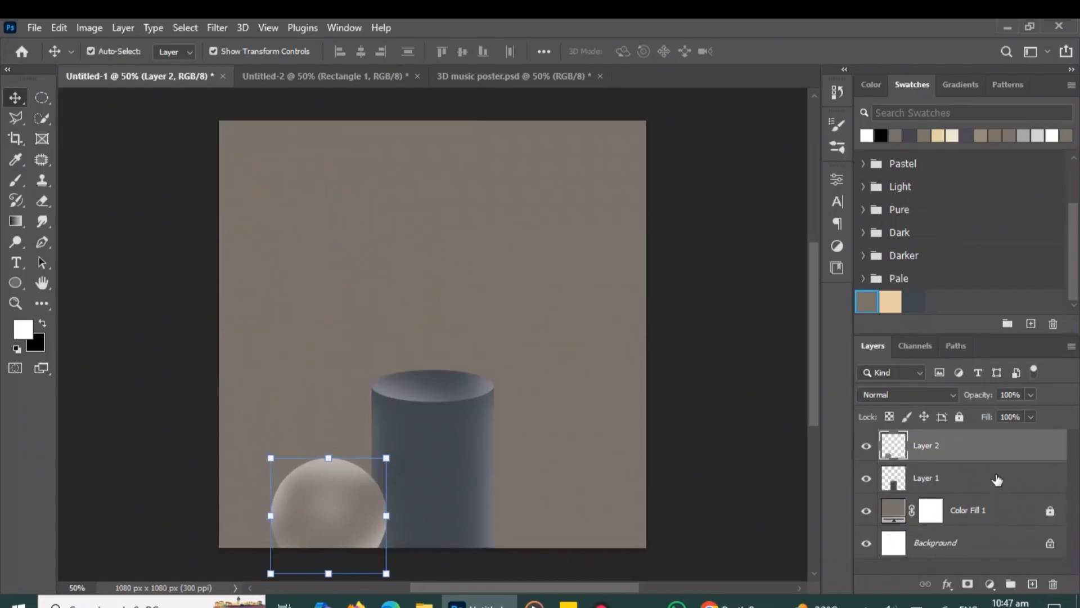
pyautogui.moveTo(968, 454); pyautogui.dragTo(969, 485)
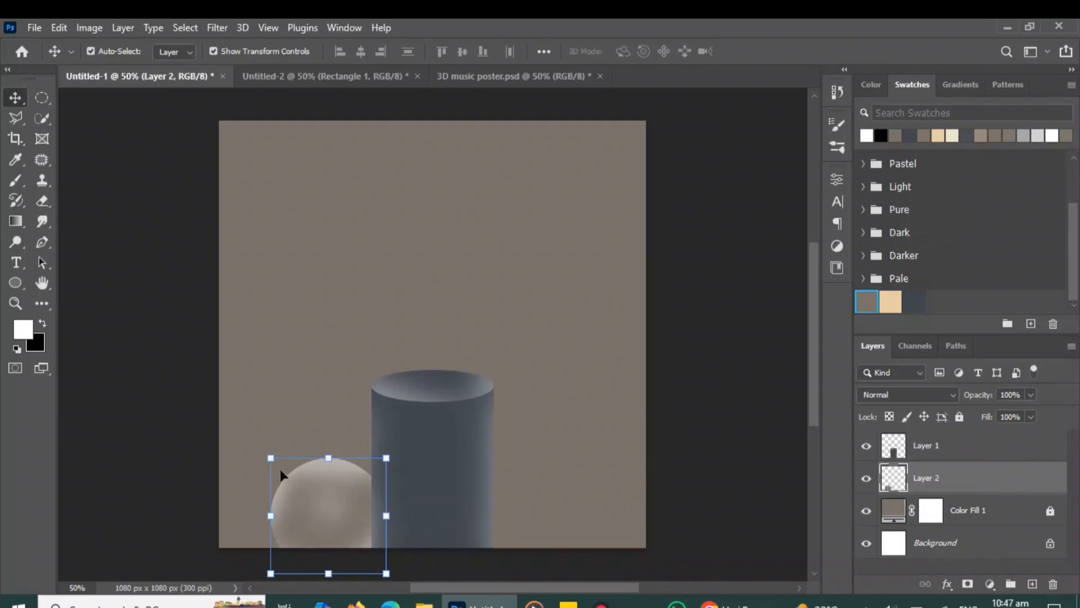
pyautogui.moveTo(269, 459); pyautogui.dragTo(265, 443)
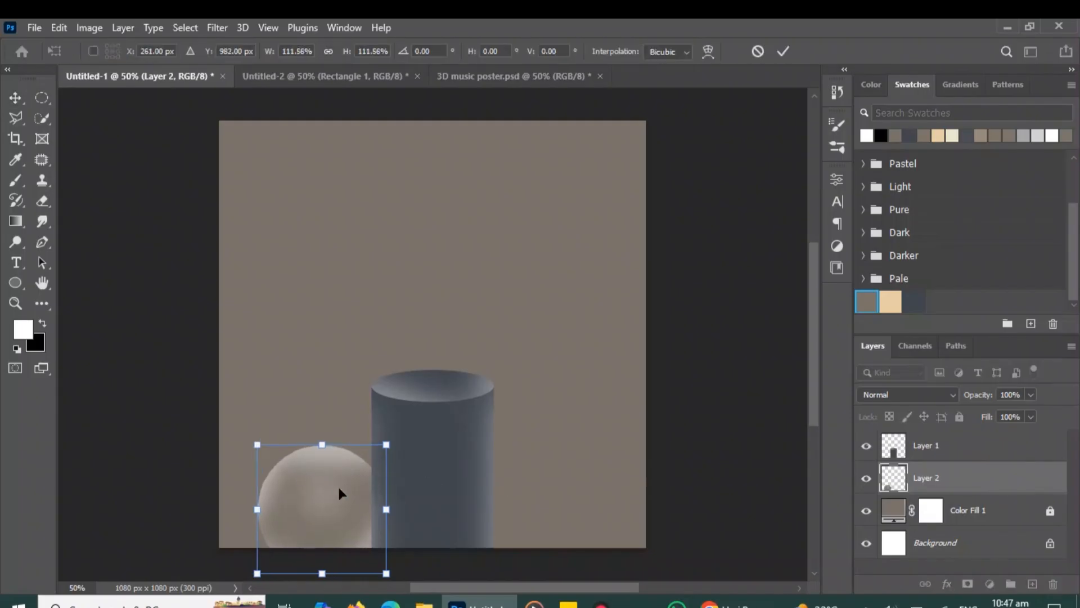
pyautogui.moveTo(339, 488); pyautogui.dragTo(350, 492)
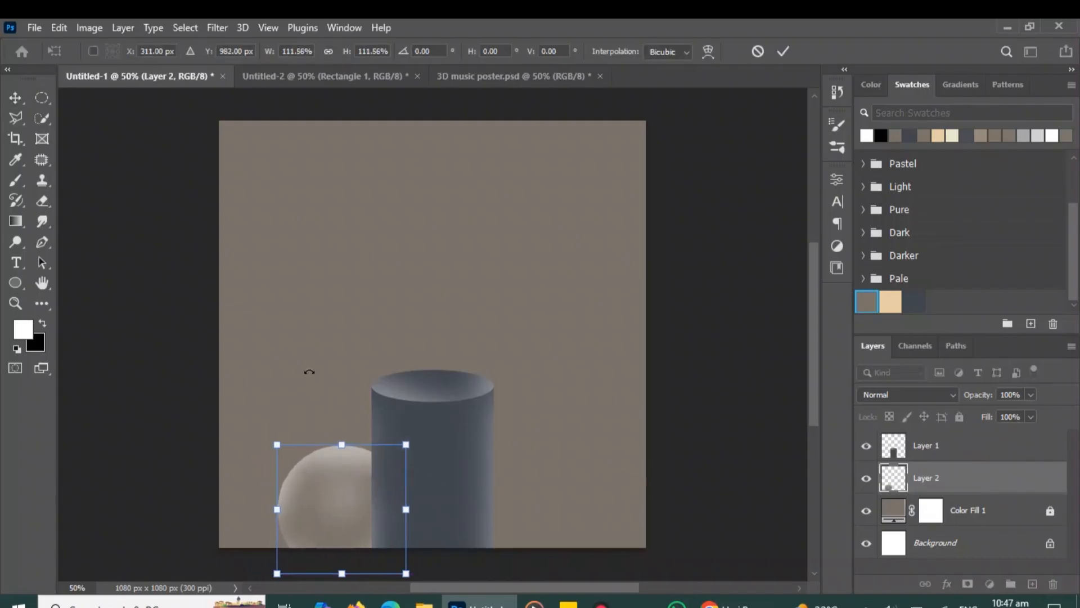
pyautogui.click(15, 104)
pyautogui.click(354, 264)
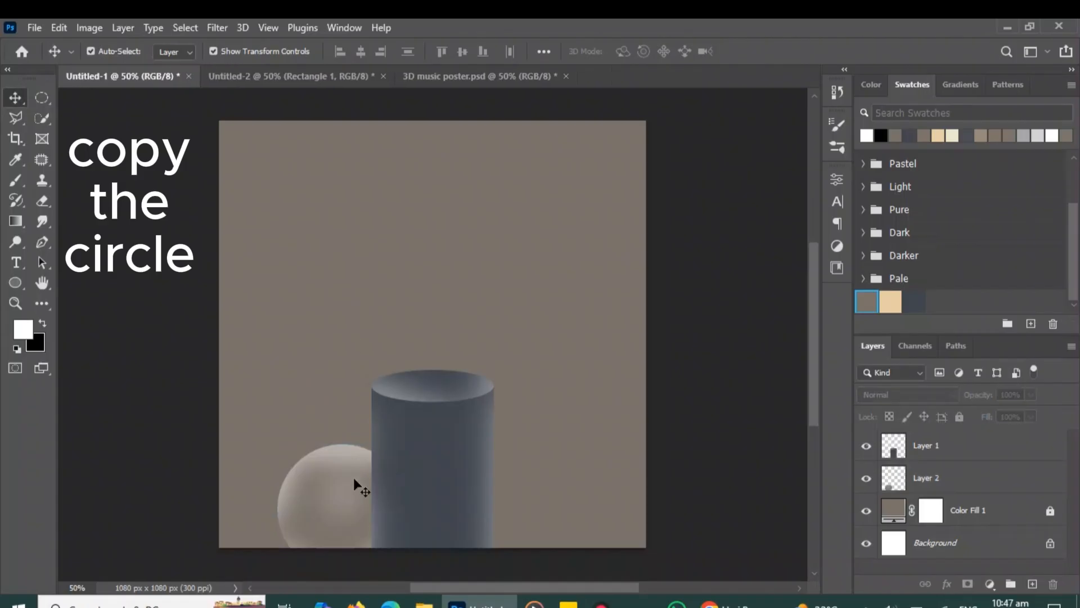
# Duplicate the sphere into the lower-left corner, behind the cylinder's right side and into the lower-right corner of the canvas.
pyautogui.moveTo(340, 488); pyautogui.dragTo(248, 525)
pyautogui.click(349, 481)
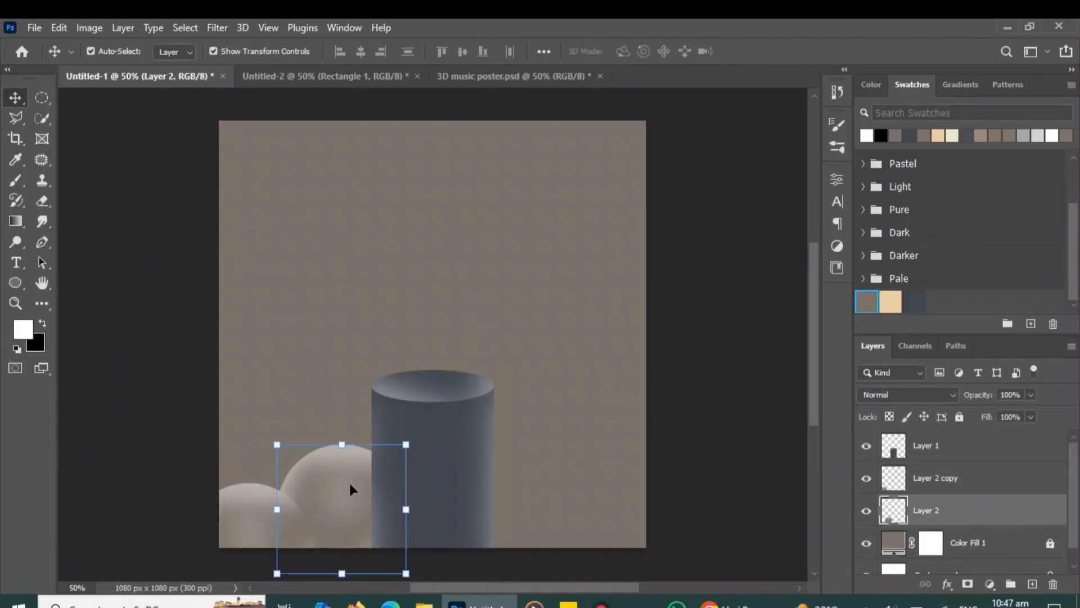
pyautogui.moveTo(369, 482); pyautogui.dragTo(545, 487)
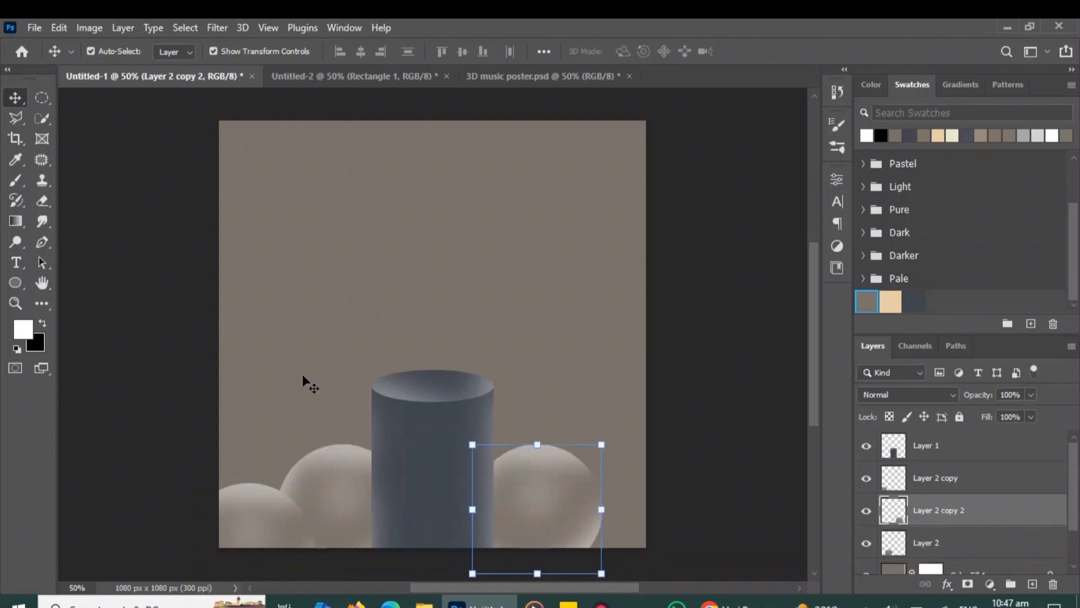
pyautogui.click(280, 512)
pyautogui.moveTo(281, 511); pyautogui.dragTo(666, 514)
pyautogui.click(615, 396)
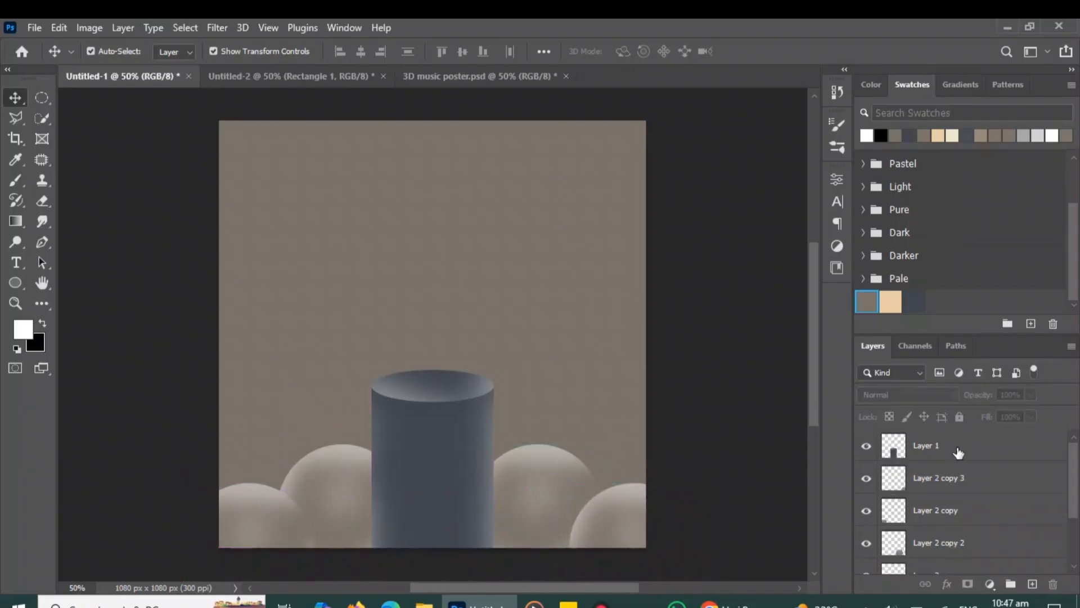
# Add a new layer directly beneath the lower-right corner sphere's layer.
pyautogui.moveTo(1074, 460)
pyautogui.mouseDown()
pyautogui.moveTo(1073, 472)
pyautogui.moveTo(1075, 452)
pyautogui.mouseUp()
pyautogui.click(607, 527)
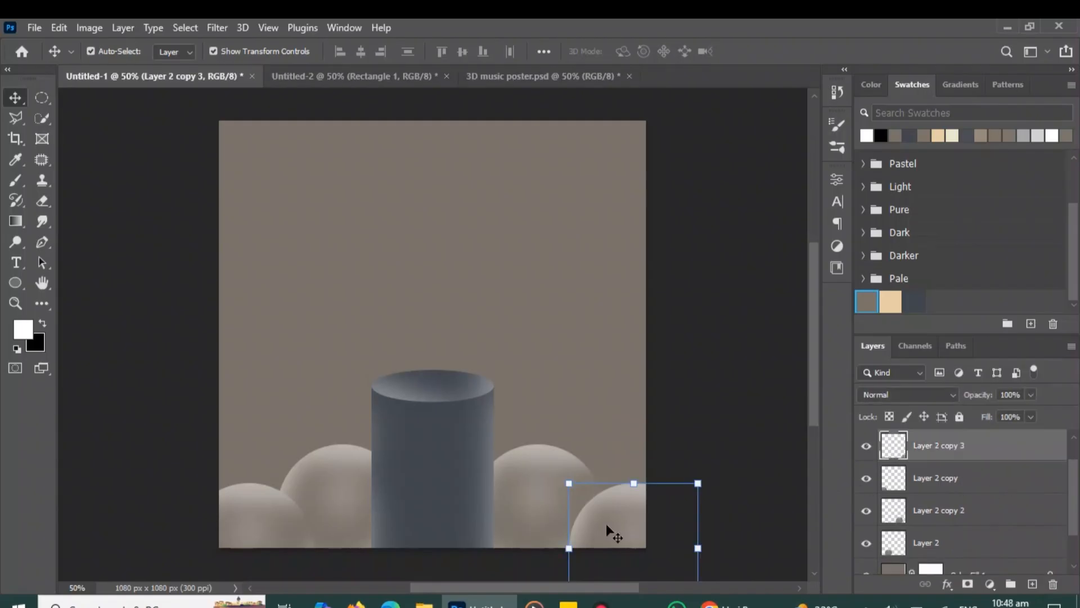
pyautogui.click(1034, 583)
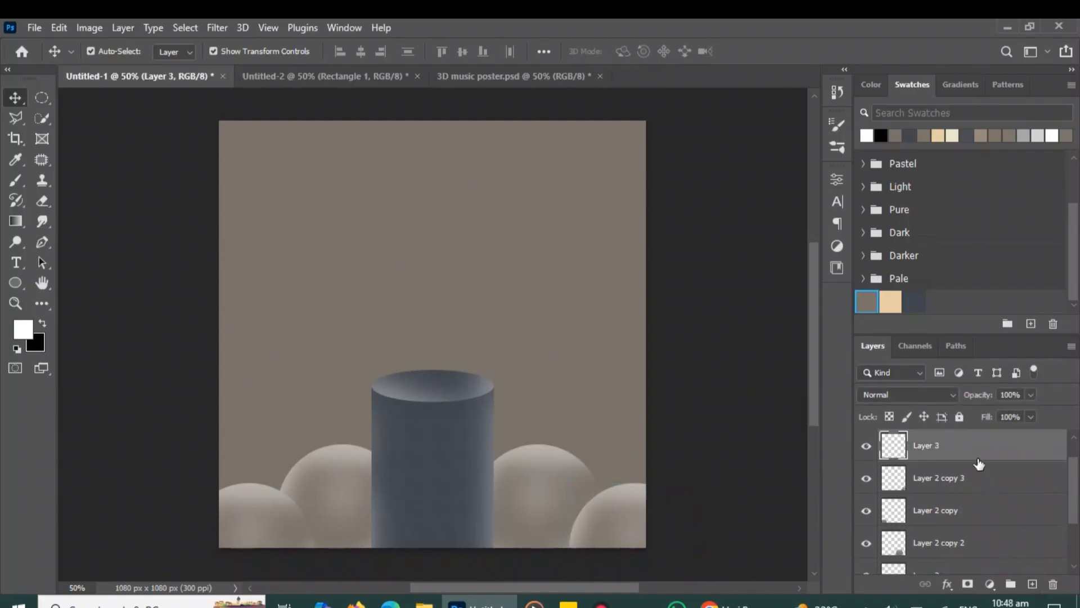
pyautogui.moveTo(976, 453); pyautogui.dragTo(973, 485)
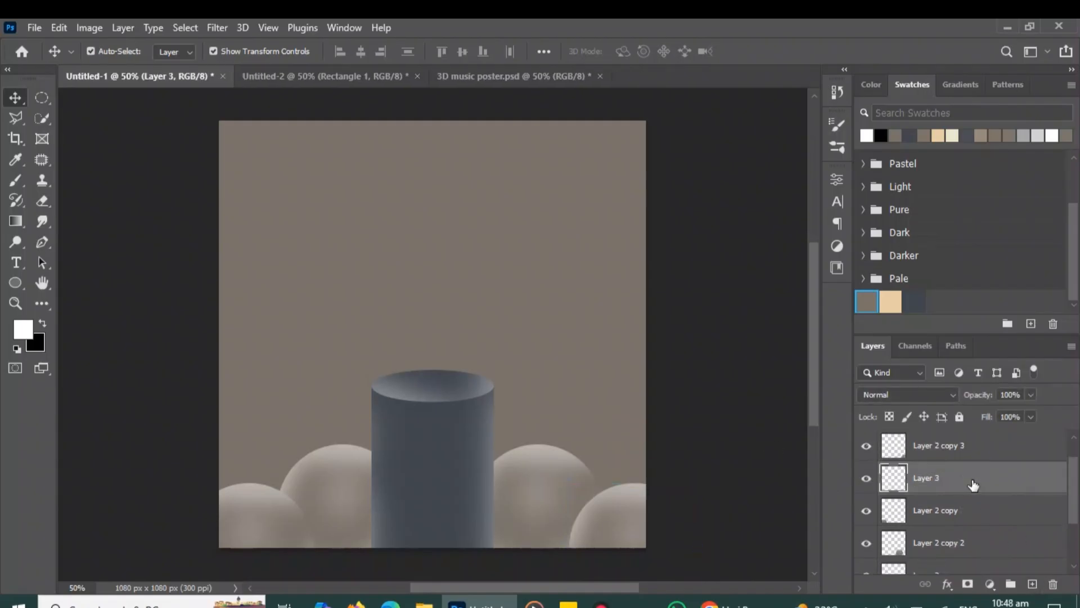
# Paint a soft black shadow behind the lower-right corner sphere, enlarging the brush to size 300.
pyautogui.click(42, 323)
pyautogui.click(15, 180)
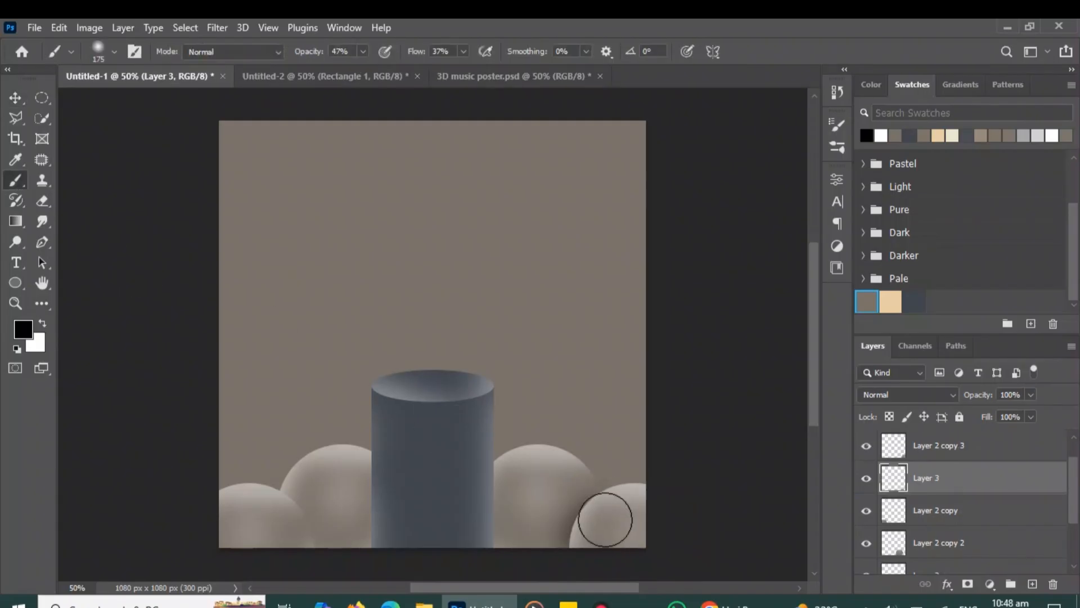
pyautogui.scroll(4, 606, 519)
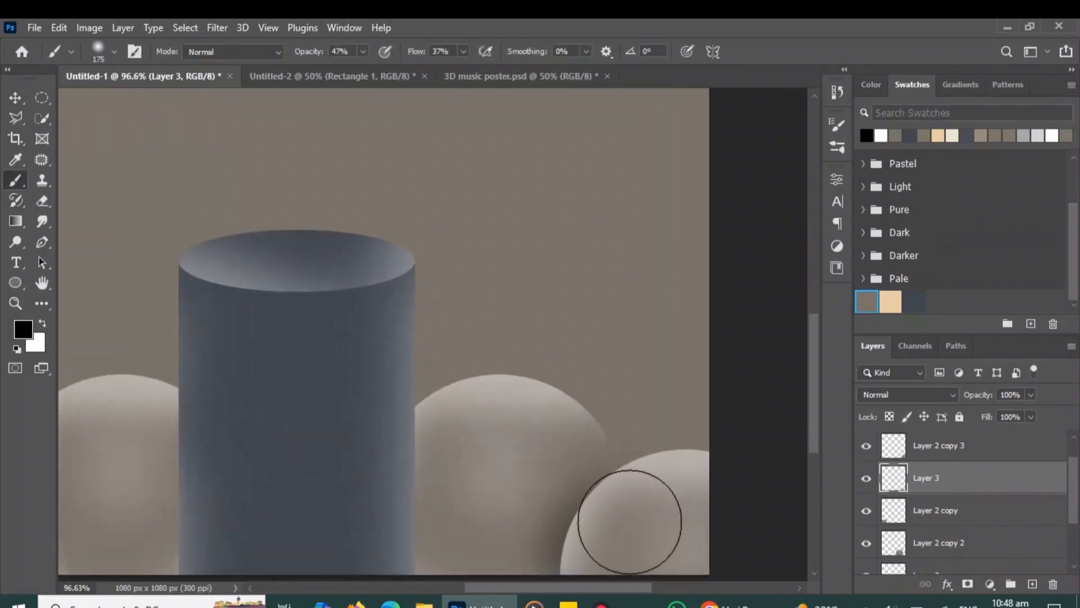
pyautogui.moveTo(630, 522); pyautogui.dragTo(584, 429)
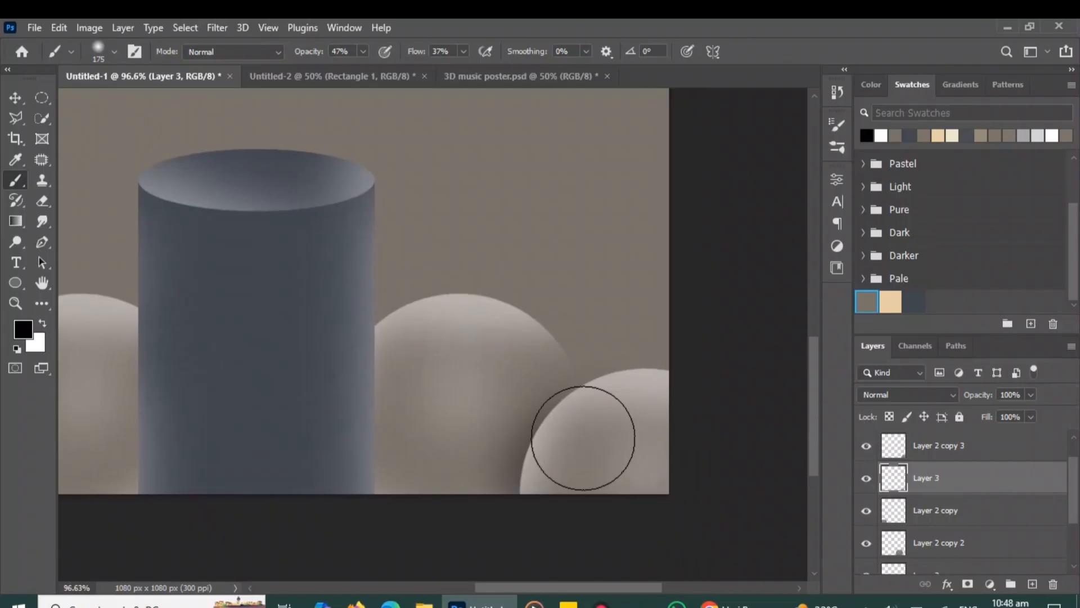
pyautogui.press(']')
pyautogui.press(']')
pyautogui.press(']')
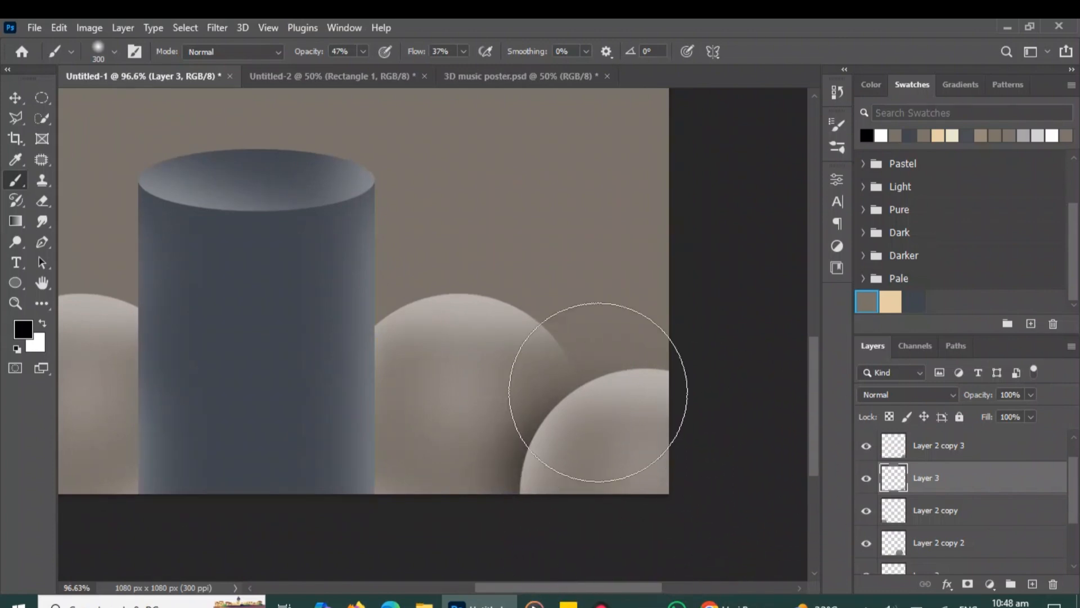
# Add a new layer directly beneath the lower-left corner sphere's layer.
pyautogui.click(16, 97)
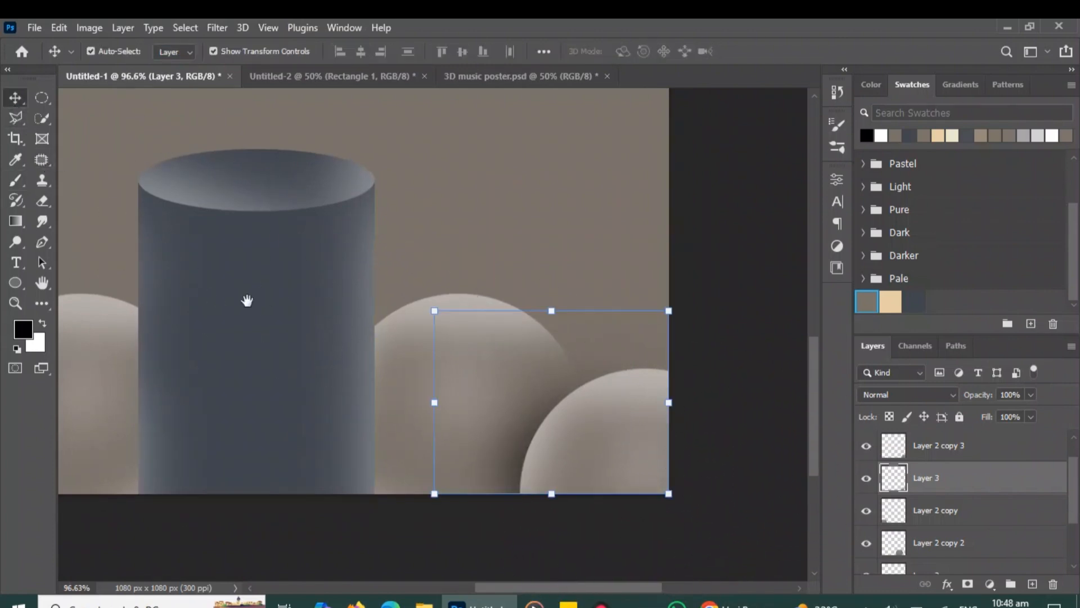
pyautogui.moveTo(247, 301); pyautogui.dragTo(571, 309)
pyautogui.click(287, 446)
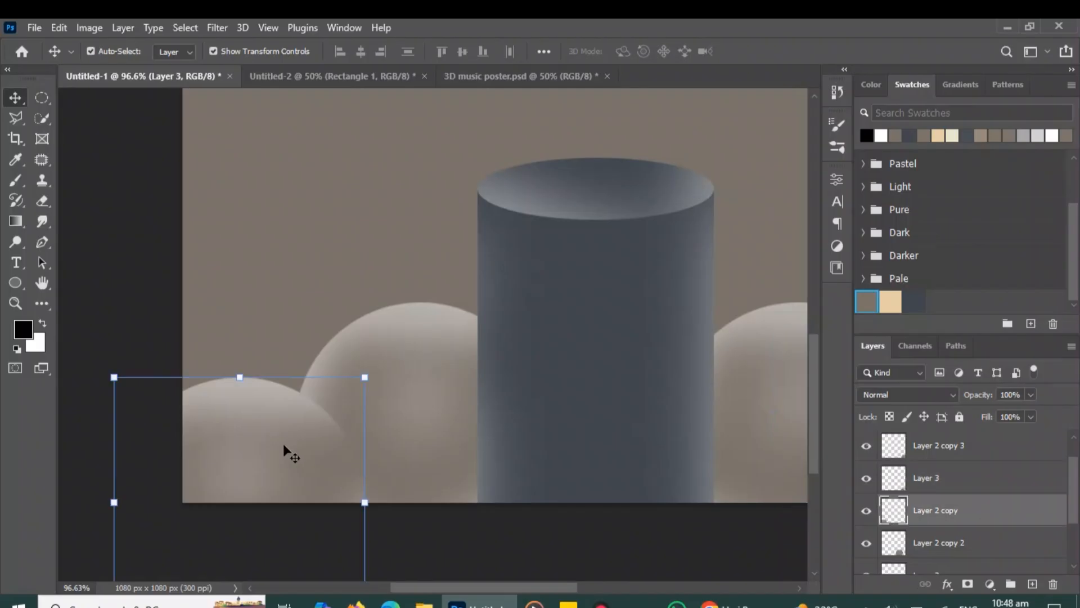
pyautogui.click(1032, 580)
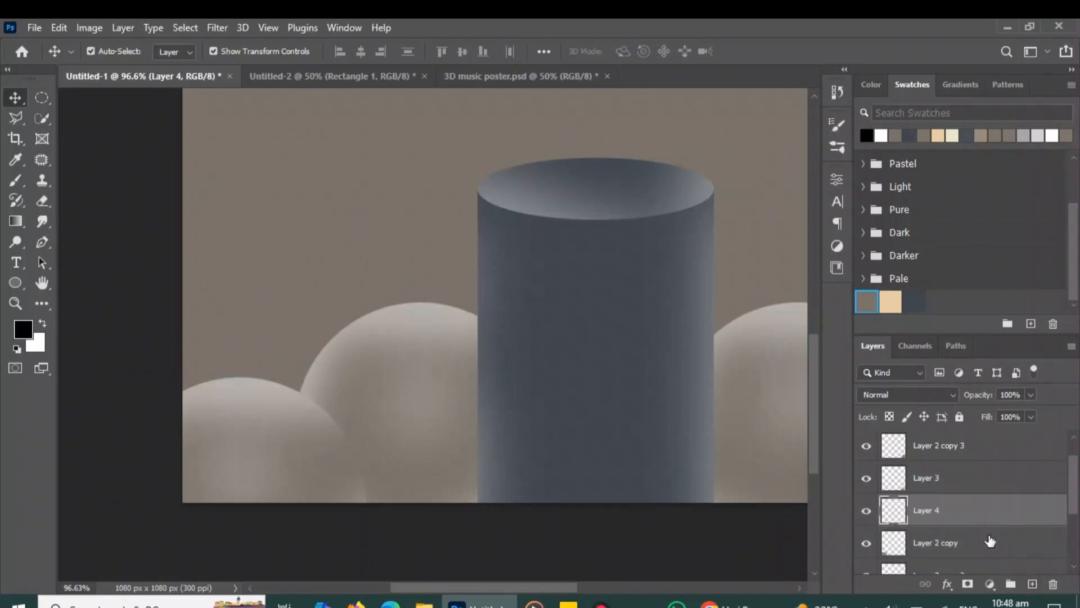
pyautogui.moveTo(987, 517); pyautogui.dragTo(989, 558)
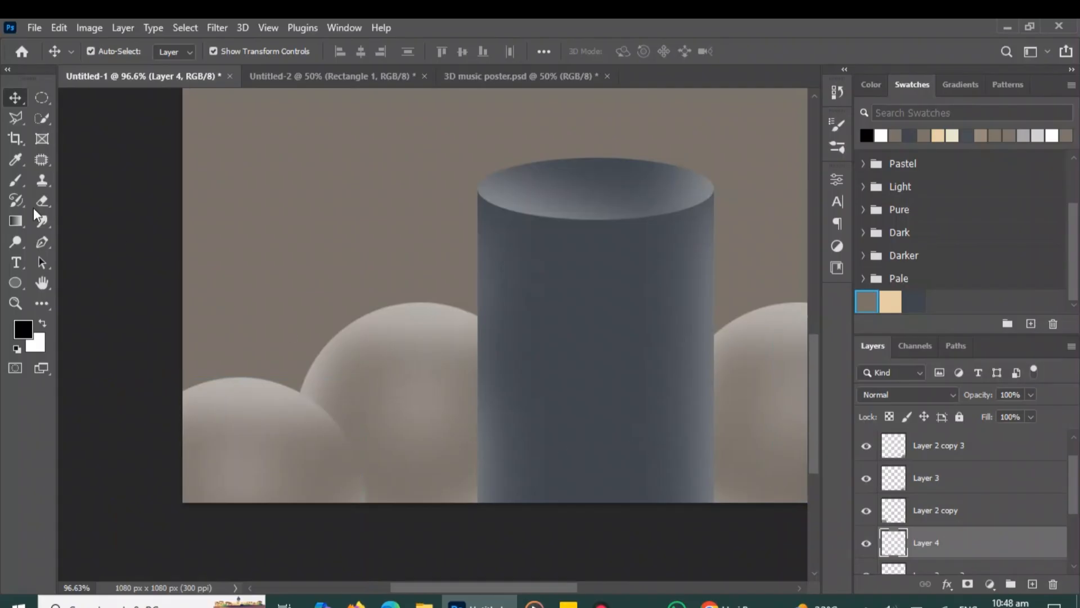
# Paint a soft black shadow behind the lower-left corner sphere with the size 300 brush, and deselect the layer.
pyautogui.click(16, 180)
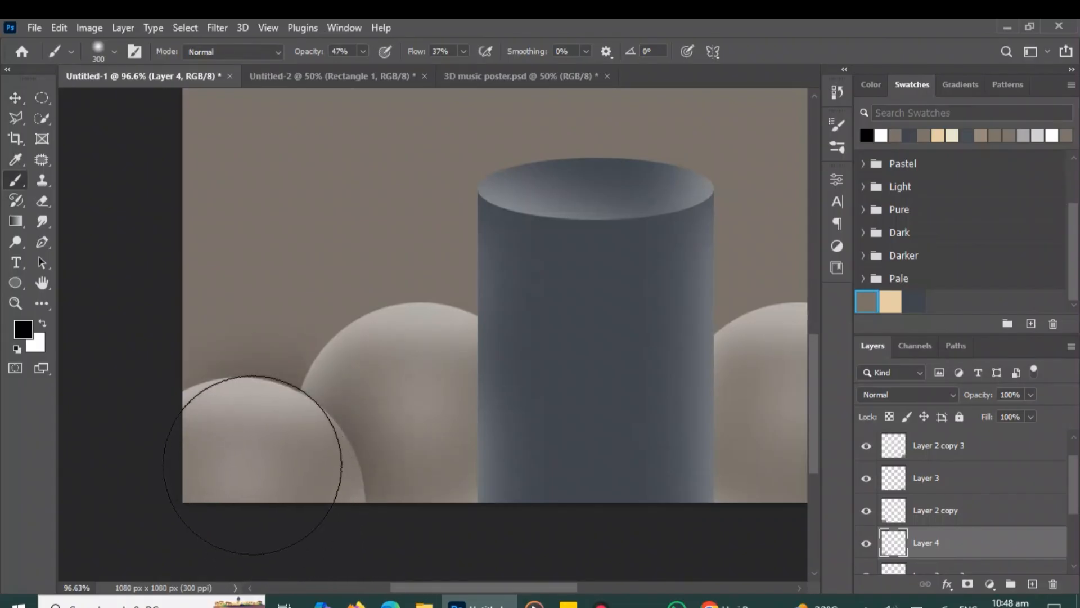
pyautogui.hotkey('ctrl', '0')
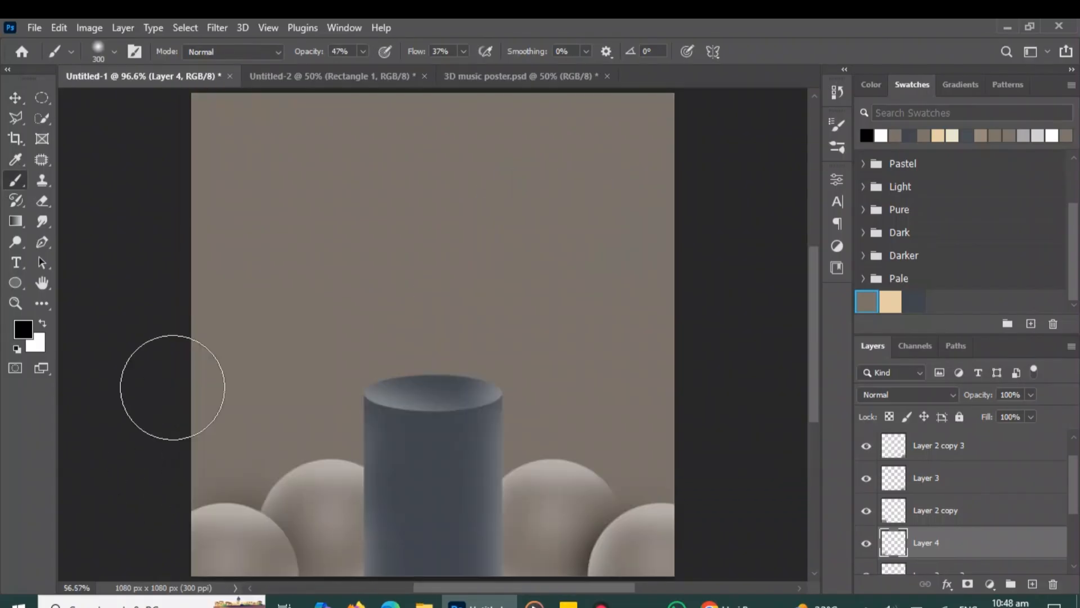
pyautogui.click(15, 103)
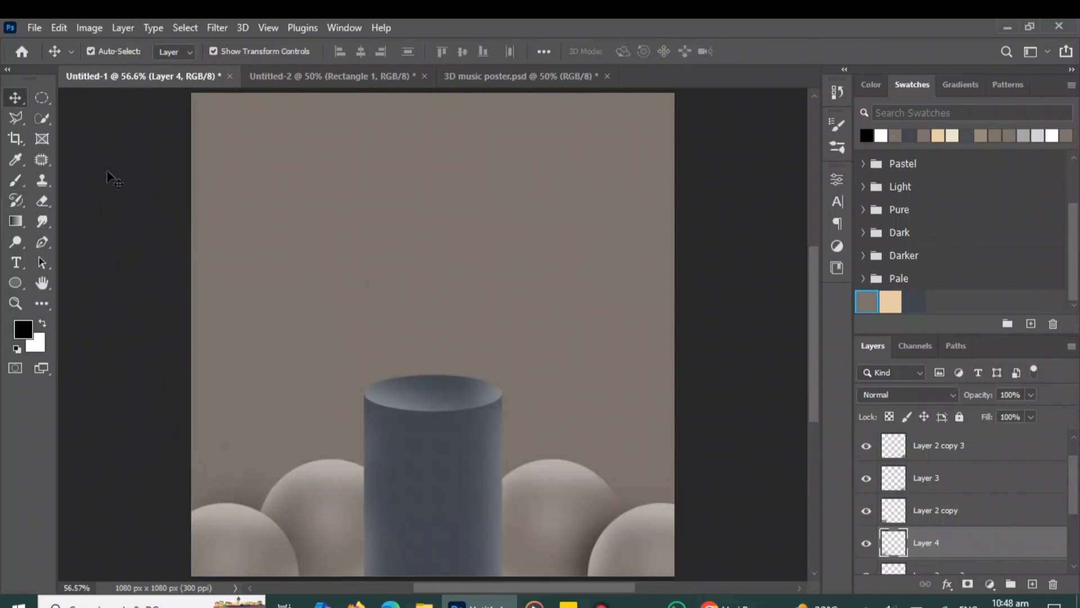
pyautogui.click(119, 170)
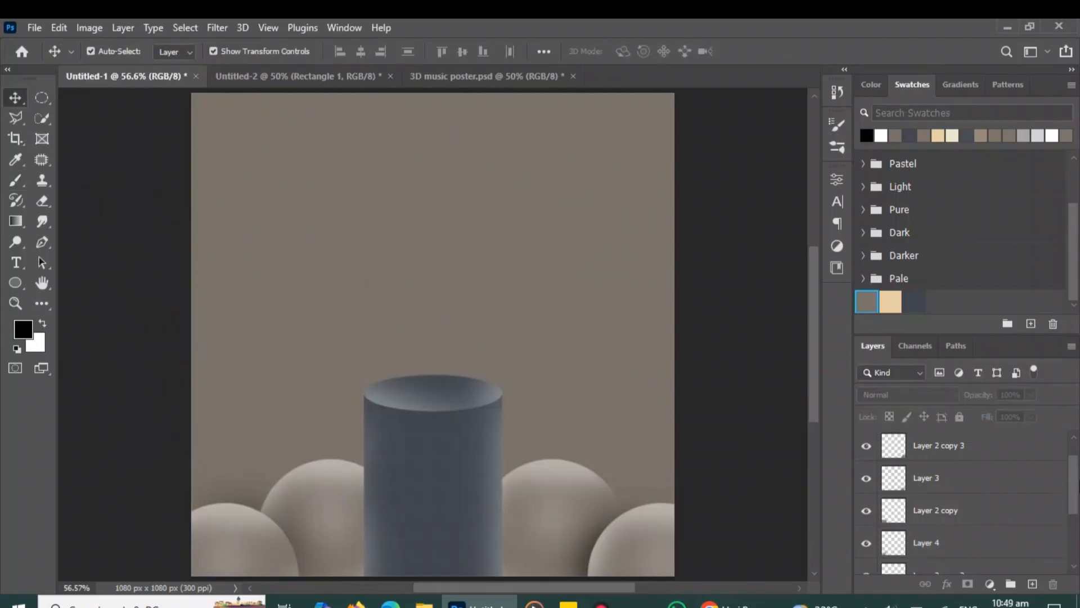
# Add a new layer directly above the taupe color fill and set the Brush tool's foreground color to the peach swatch.
pyautogui.moveTo(1075, 501); pyautogui.dragTo(1075, 548)
pyautogui.click(979, 537)
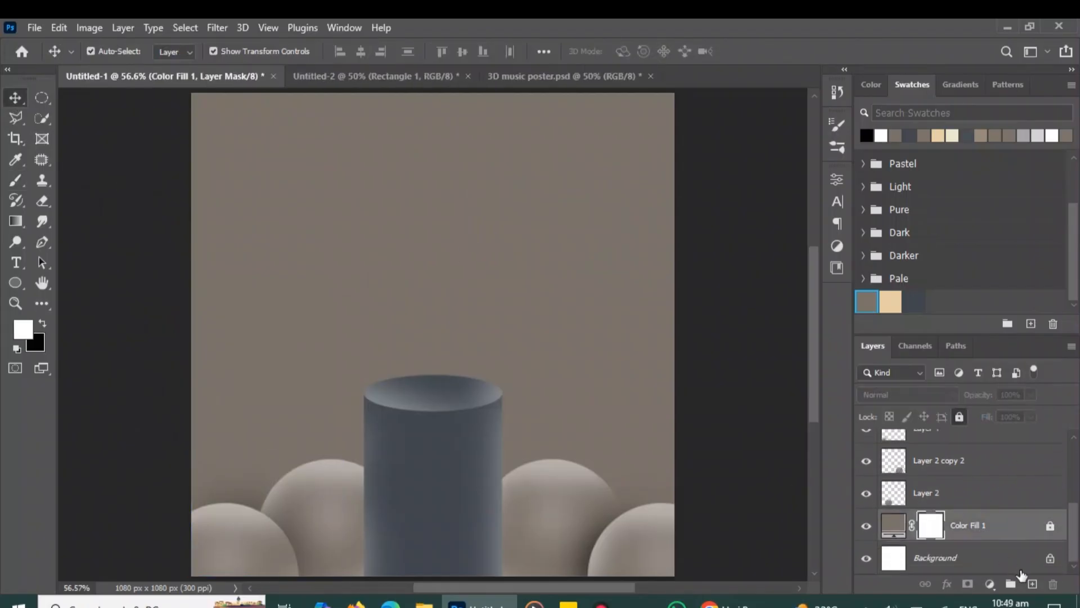
pyautogui.click(1032, 584)
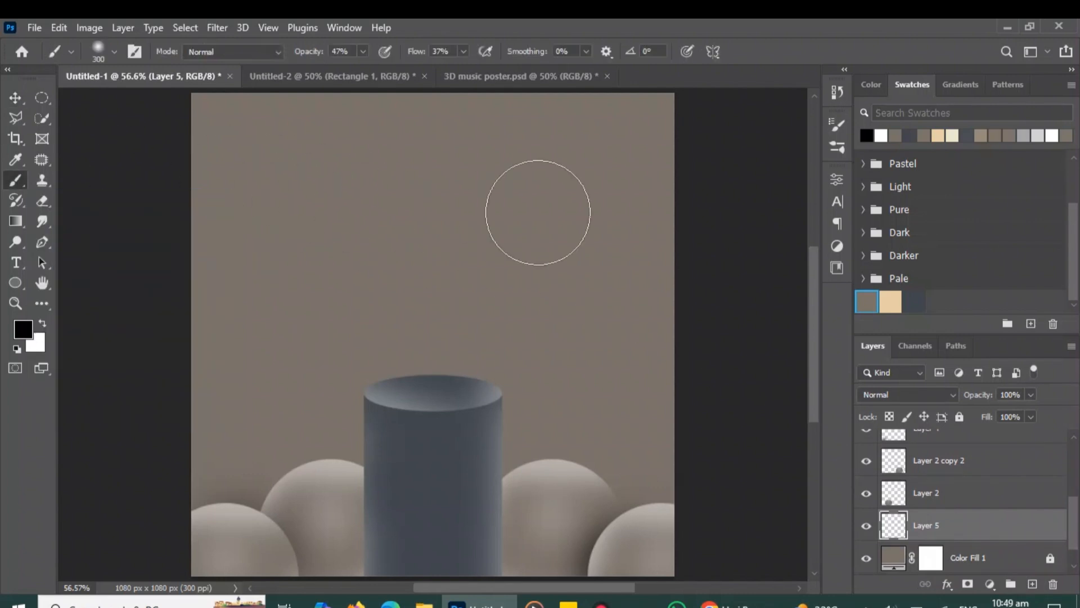
pyautogui.click(889, 306)
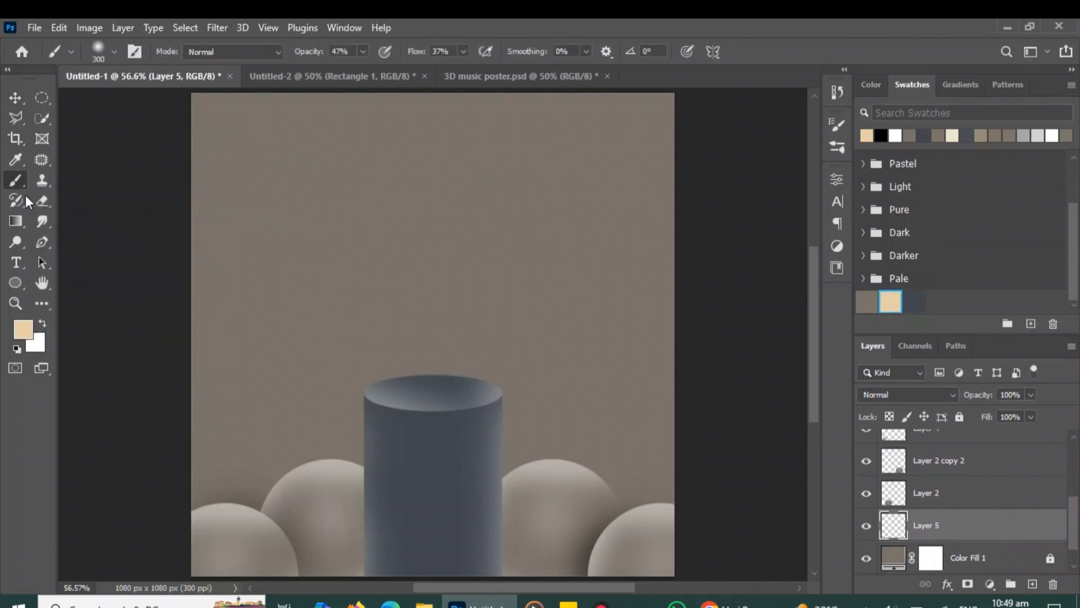
# Paint a soft peach glow on the background behind the cylinder's top with the brush at size 900, and deselect the layer.
pyautogui.press(']')
pyautogui.press(']')
pyautogui.press(']')
pyautogui.press(']')
pyautogui.press(']')
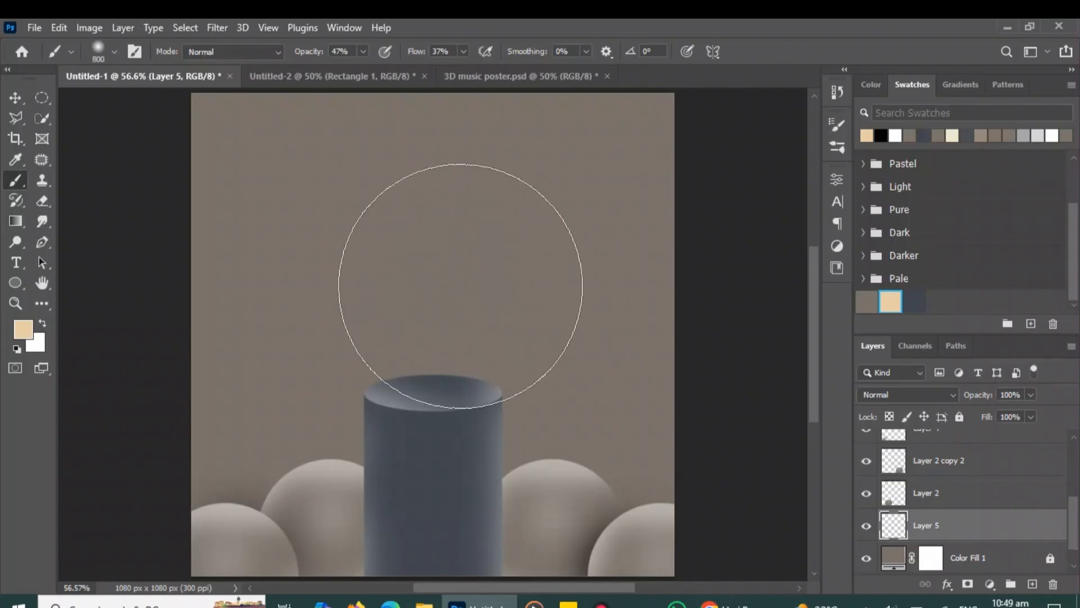
pyautogui.press(']')
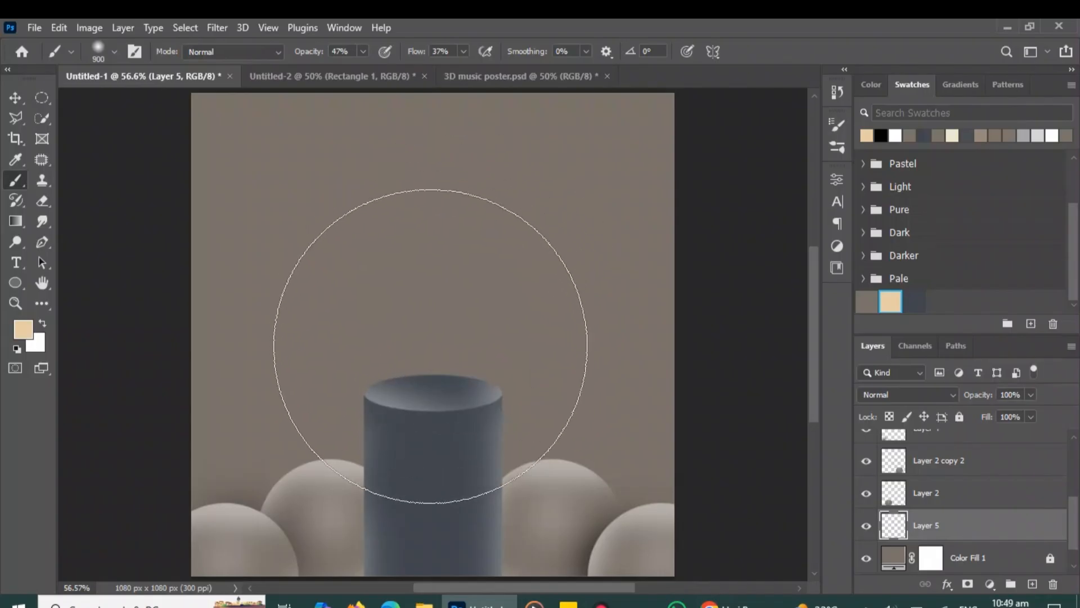
pyautogui.click(441, 351)
pyautogui.click(443, 353)
pyautogui.click(441, 348)
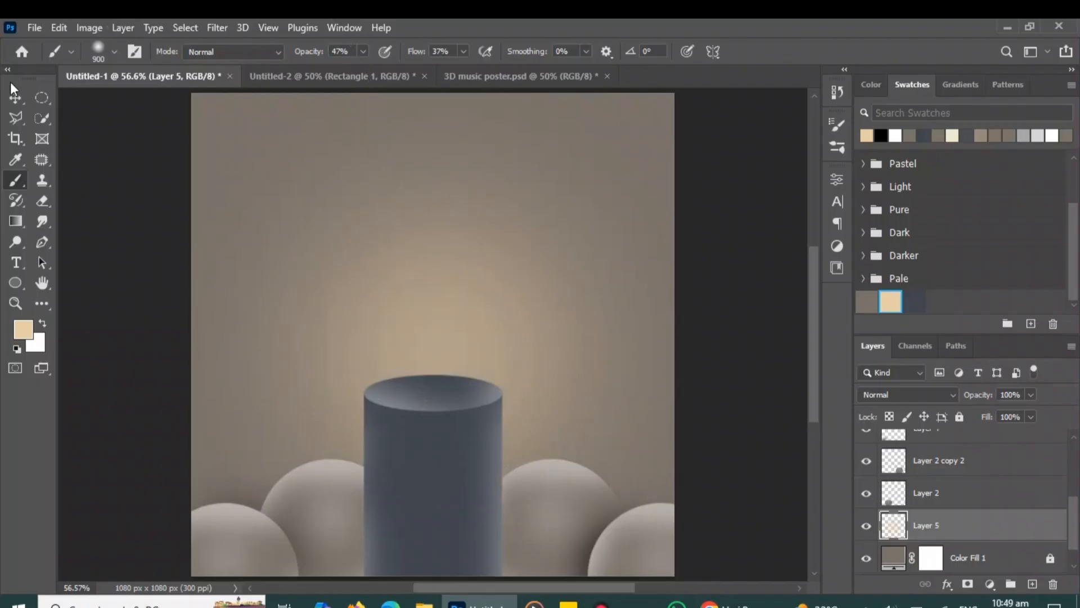
pyautogui.click(16, 98)
pyautogui.click(80, 183)
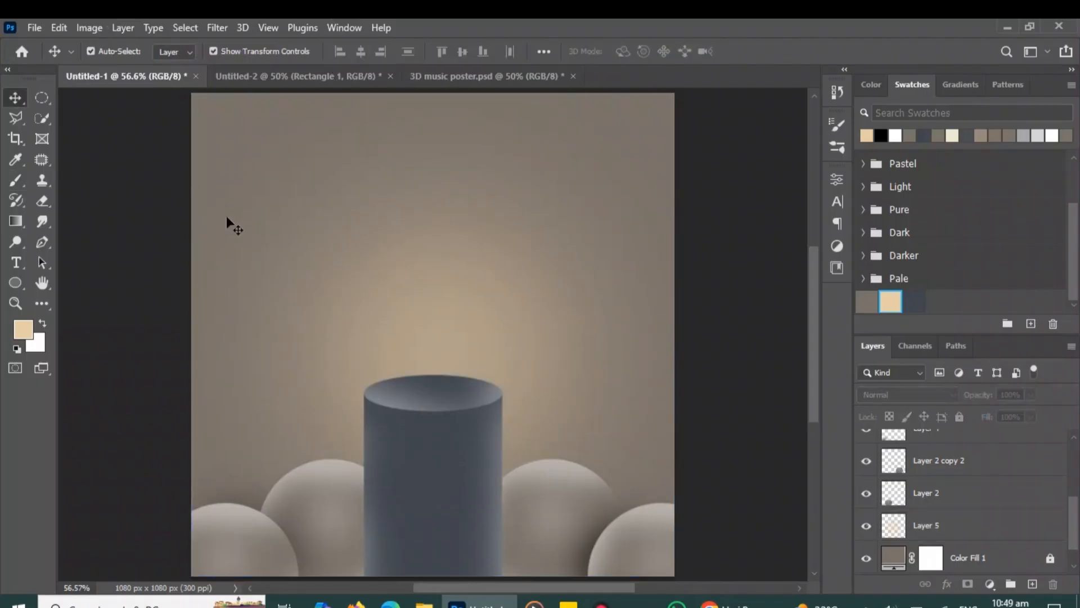
# Draw a horizontal rectangle shape about 1045 by 179 px just above the cylinder.
pyautogui.moveTo(464, 367); pyautogui.dragTo(487, 317)
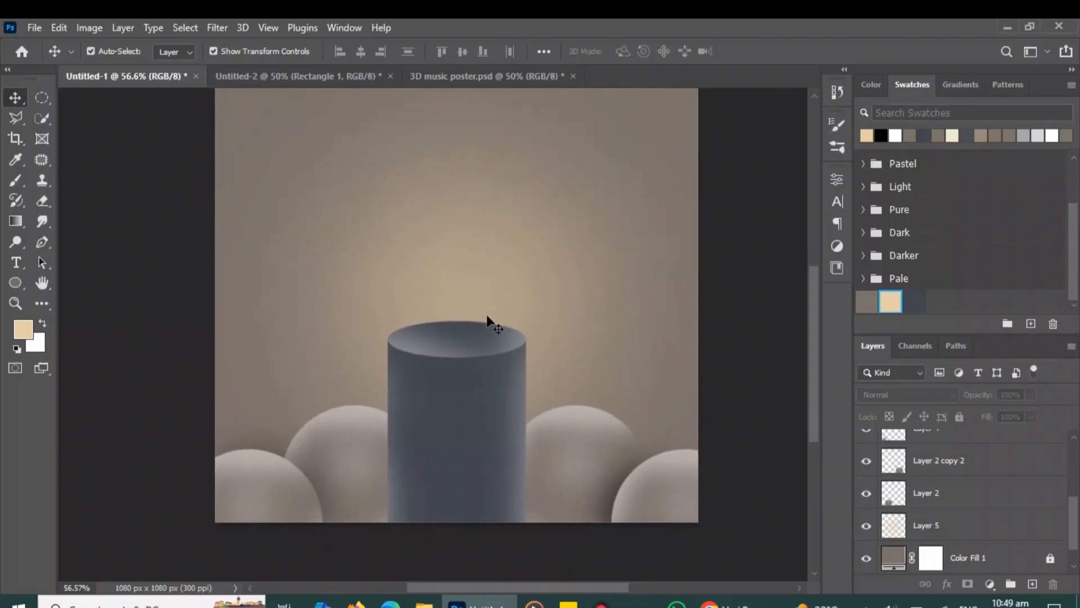
pyautogui.rightClick(20, 282)
pyautogui.click(72, 285)
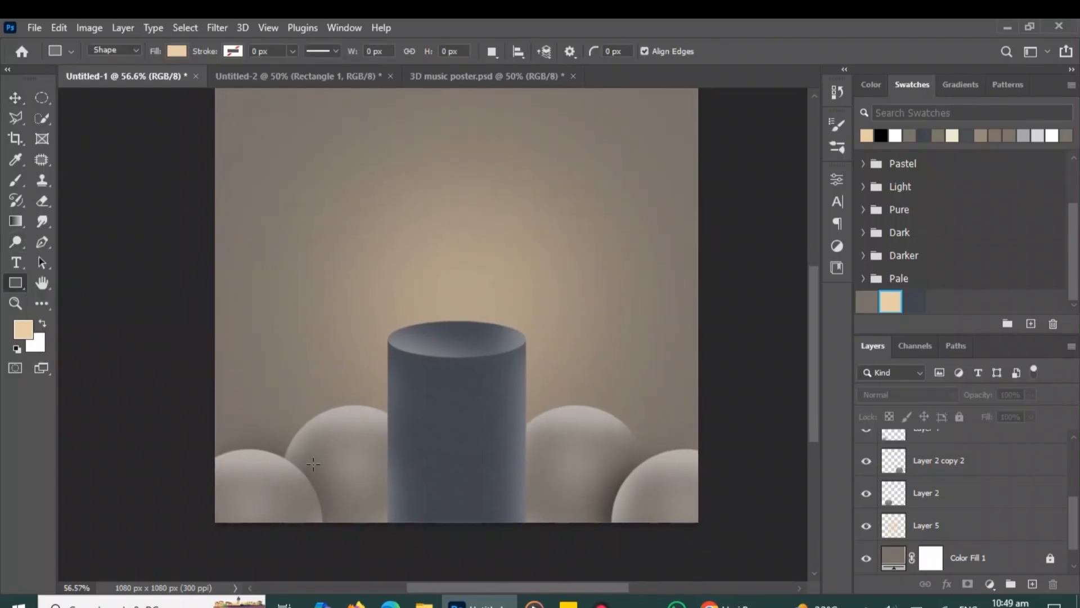
pyautogui.moveTo(258, 223); pyautogui.dragTo(726, 303)
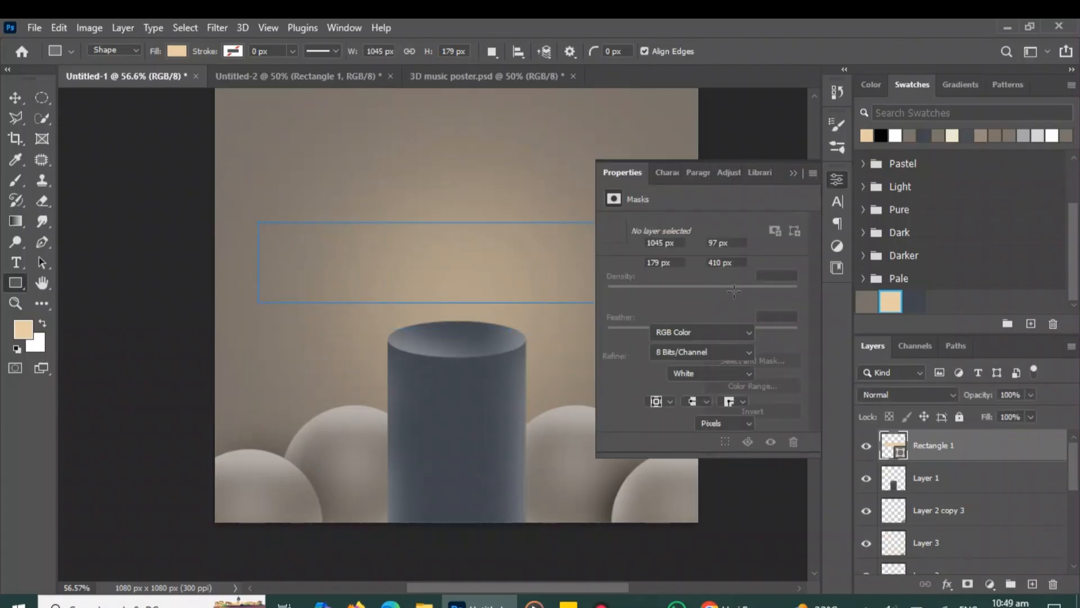
pyautogui.click(837, 178)
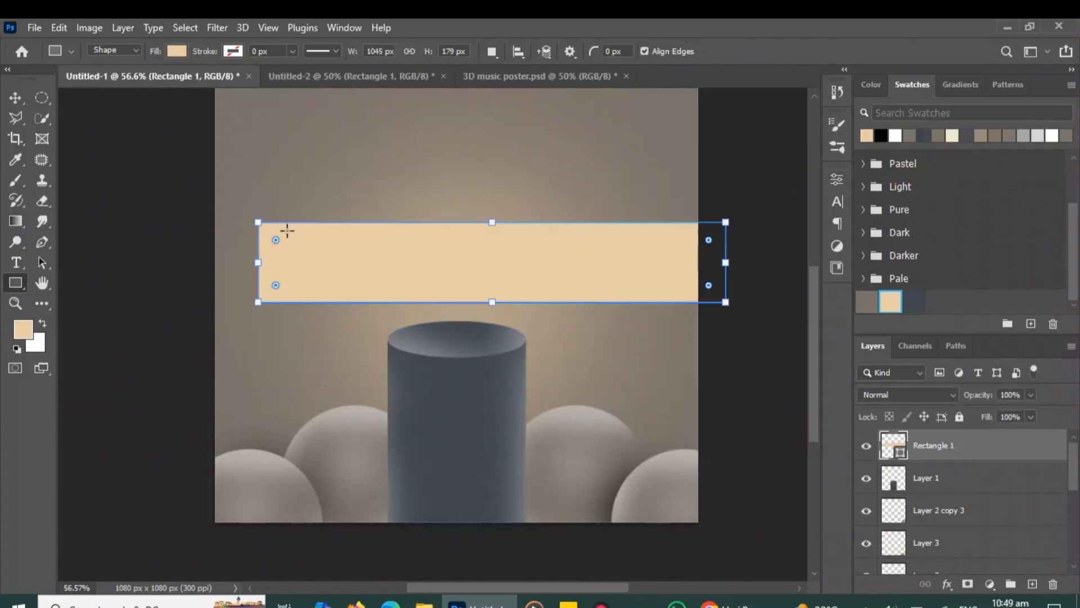
# Round the rectangle's corners fully into a pill shape and change its fill to the taupe swatch.
pyautogui.moveTo(276, 240); pyautogui.dragTo(332, 290)
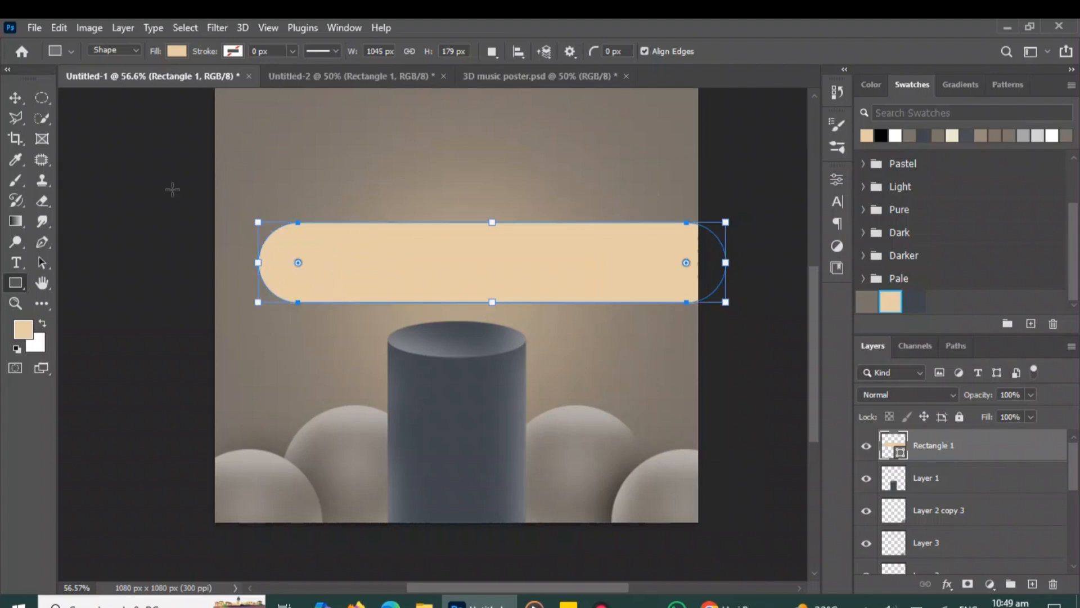
pyautogui.click(176, 53)
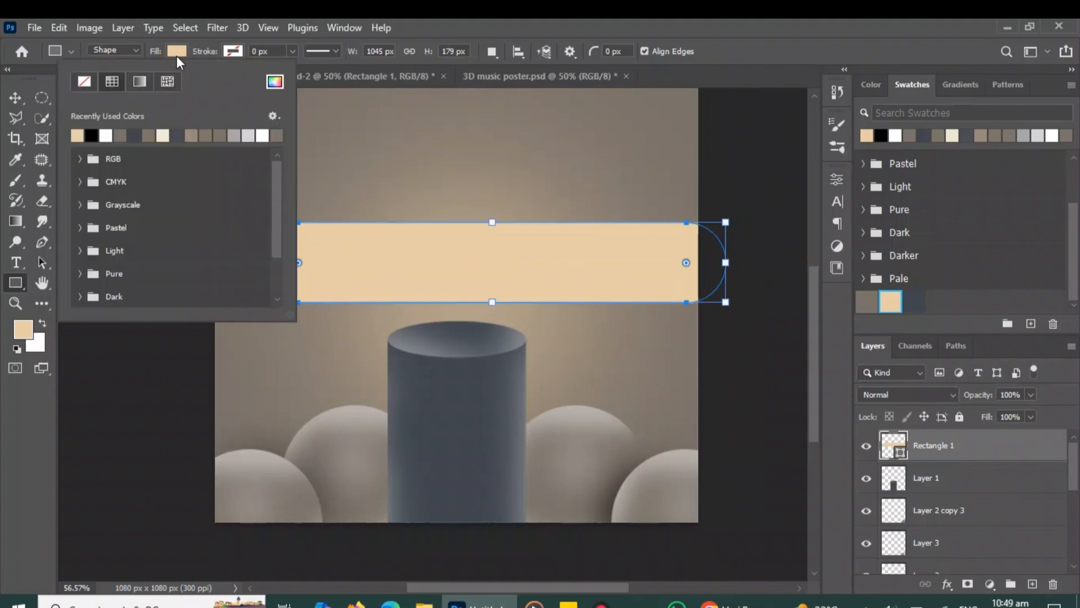
pyautogui.click(870, 303)
# Move the pill shape over the canvas's bottom edge, scale it to about 95.6%, center it horizontally and deselect it.
pyautogui.click(17, 100)
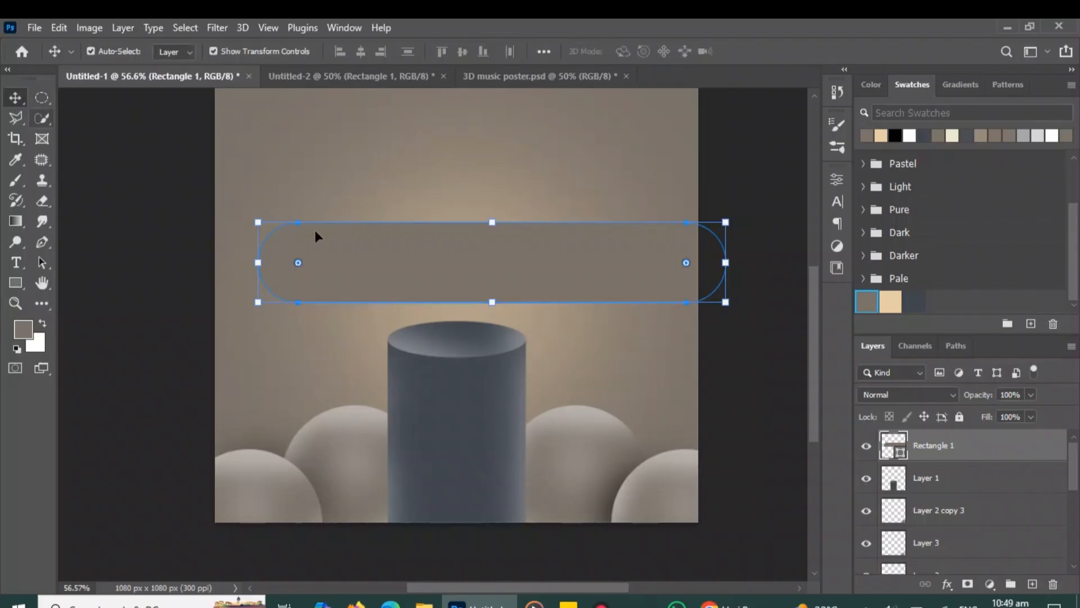
pyautogui.moveTo(538, 274); pyautogui.dragTo(499, 528)
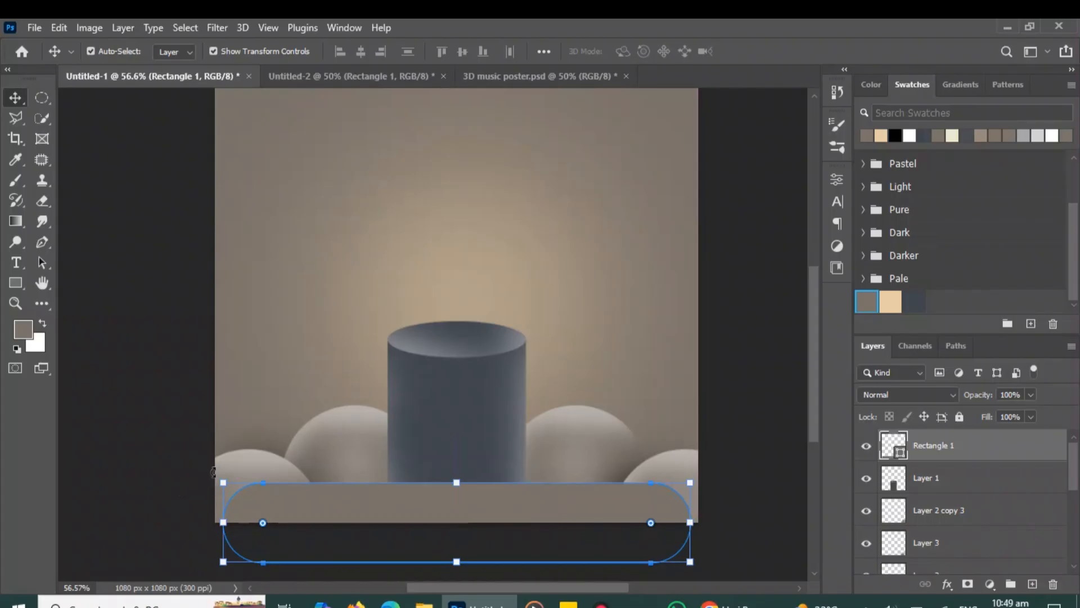
pyautogui.moveTo(223, 482); pyautogui.dragTo(242, 486)
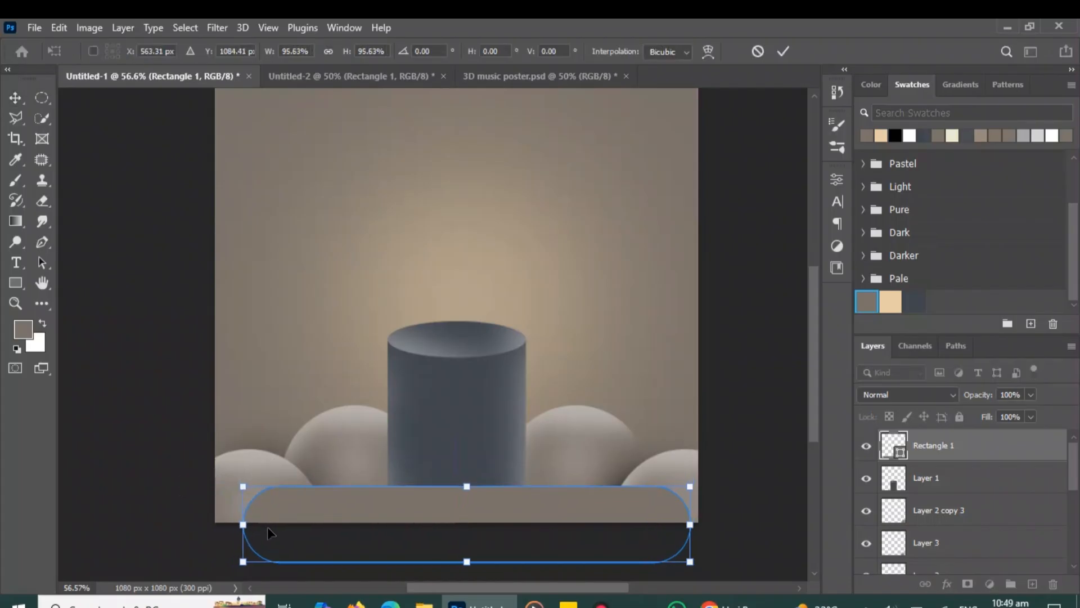
pyautogui.moveTo(493, 516); pyautogui.dragTo(481, 516)
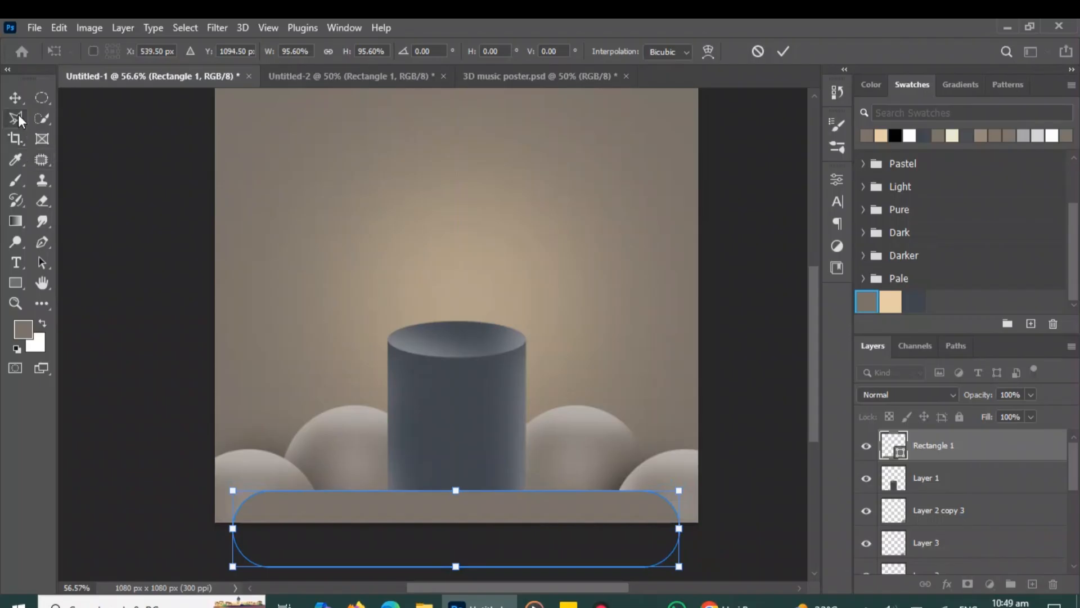
pyautogui.click(14, 97)
pyautogui.click(168, 256)
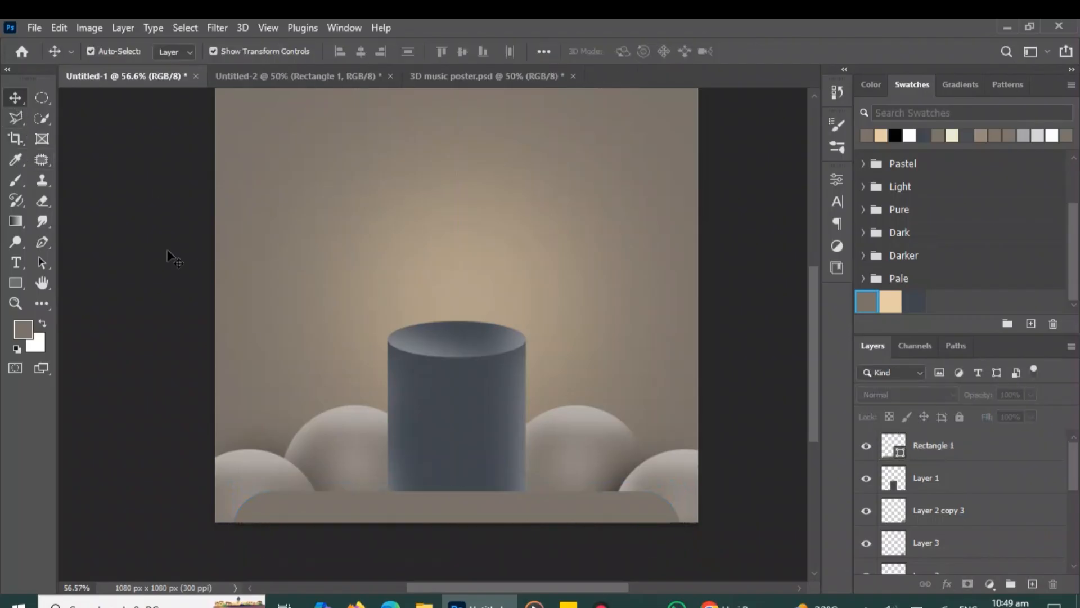
# Add a new layer above the pill-shaped bar and clip it to the bar with a clipping mask.
pyautogui.click(517, 500)
pyautogui.click(1032, 584)
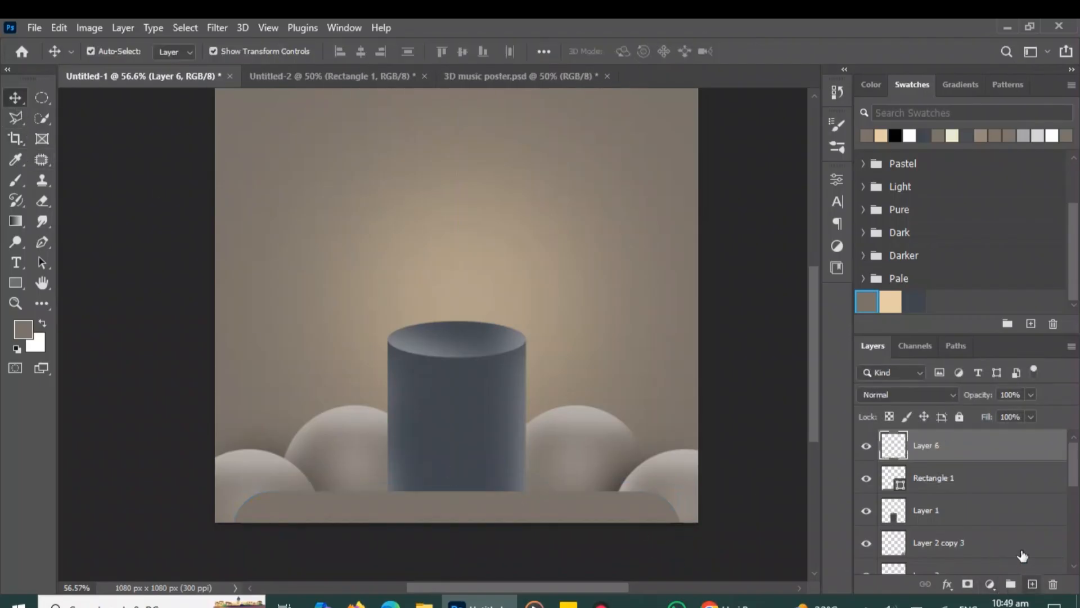
pyautogui.rightClick(999, 456)
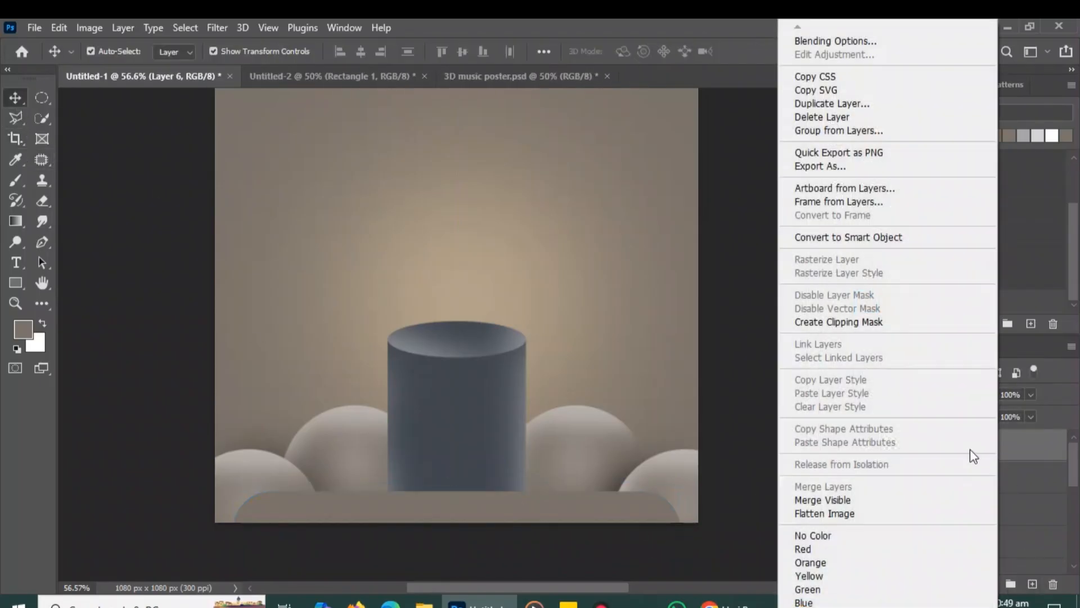
pyautogui.click(873, 323)
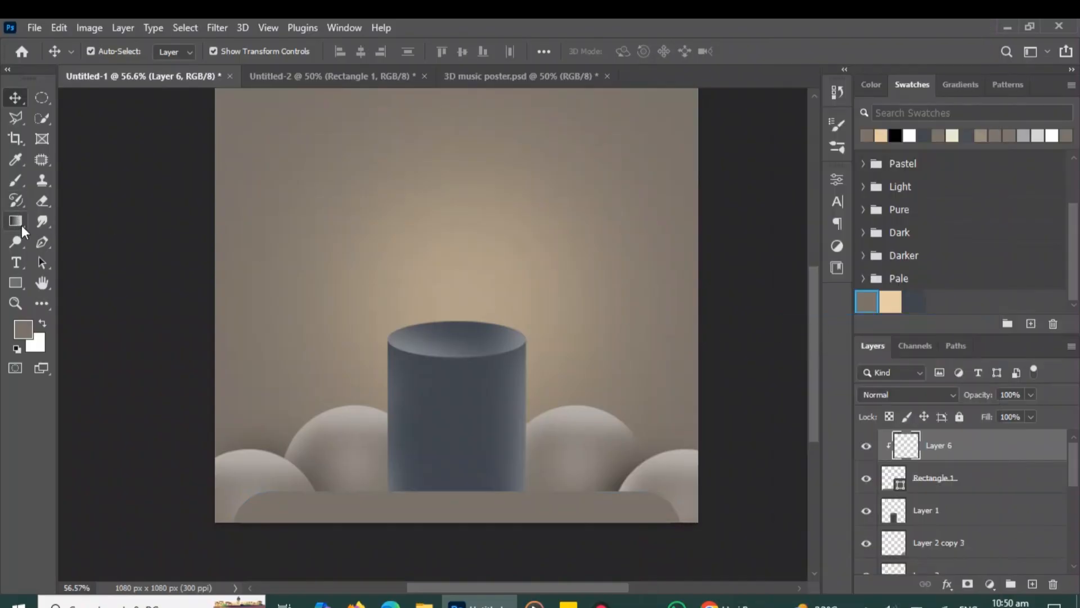
# Paint a soft white highlight along the bar's top edge and rounded ends, using brush size 90 and 18% flow.
pyautogui.click(16, 182)
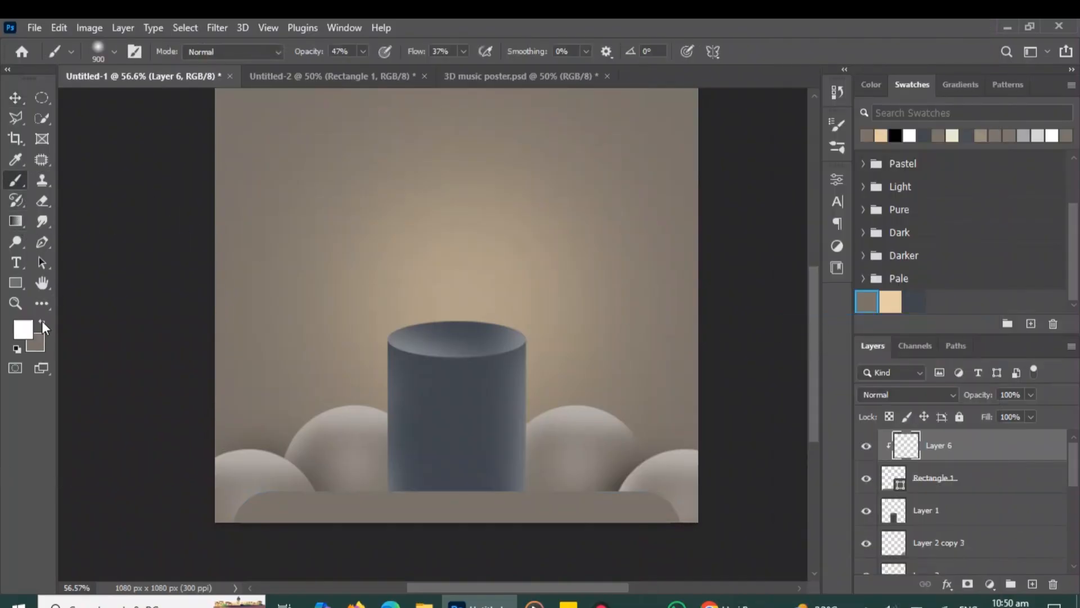
pyautogui.press('[')
pyautogui.press('[')
pyautogui.press('[')
pyautogui.press('[')
pyautogui.press('[')
pyautogui.press('[')
pyautogui.press('[')
pyautogui.press('[')
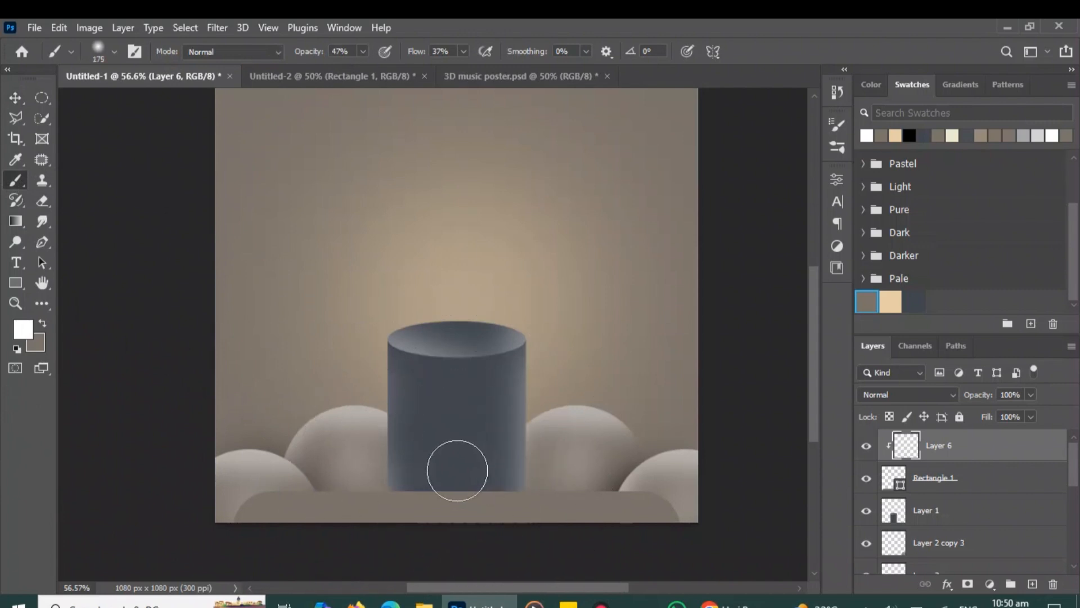
pyautogui.scroll(2, 456, 471)
pyautogui.scroll(1, 457, 470)
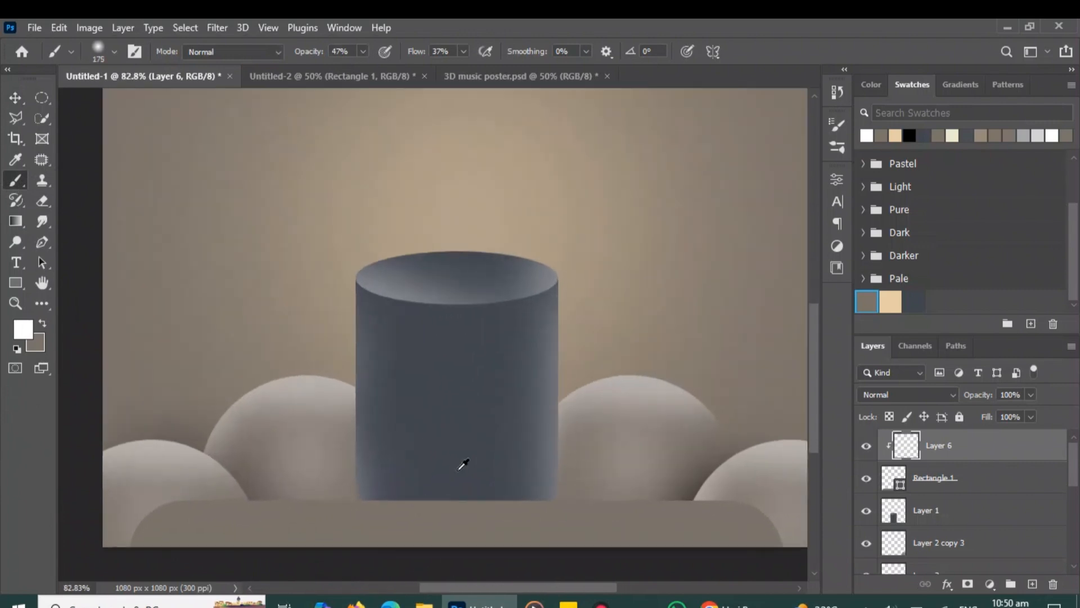
pyautogui.scroll(1, 456, 470)
pyautogui.press('[')
pyautogui.press('[')
pyautogui.press('[')
pyautogui.press('[')
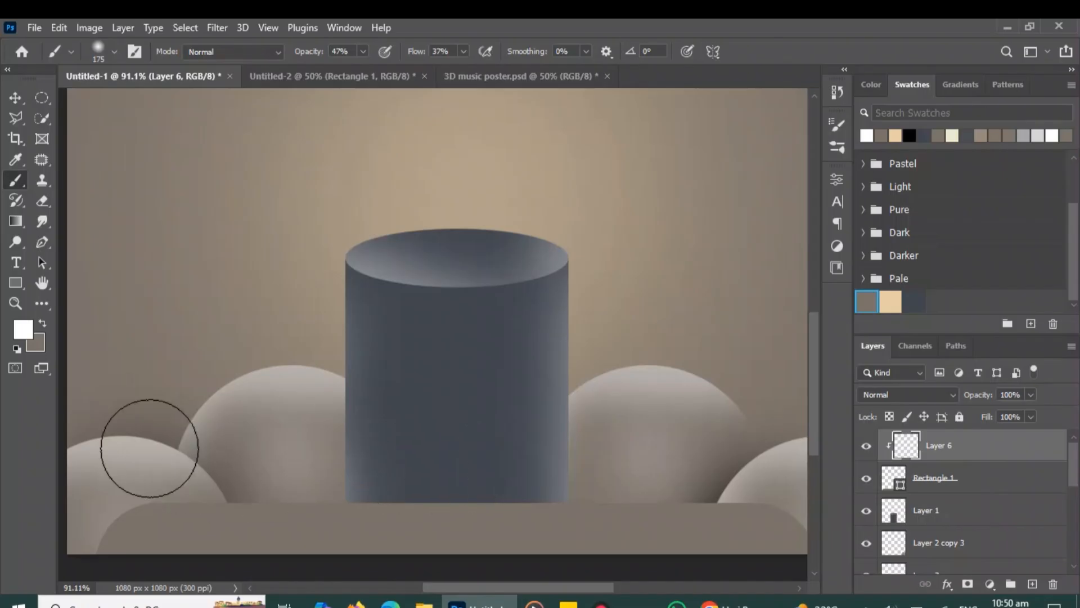
pyautogui.hotkey('shift', '1')
pyautogui.hotkey('shift', '8')
pyautogui.moveTo(72, 546)
pyautogui.mouseDown()
pyautogui.moveTo(101, 492)
pyautogui.moveTo(155, 482)
pyautogui.moveTo(574, 489)
pyautogui.moveTo(874, 515)
pyautogui.mouseUp()
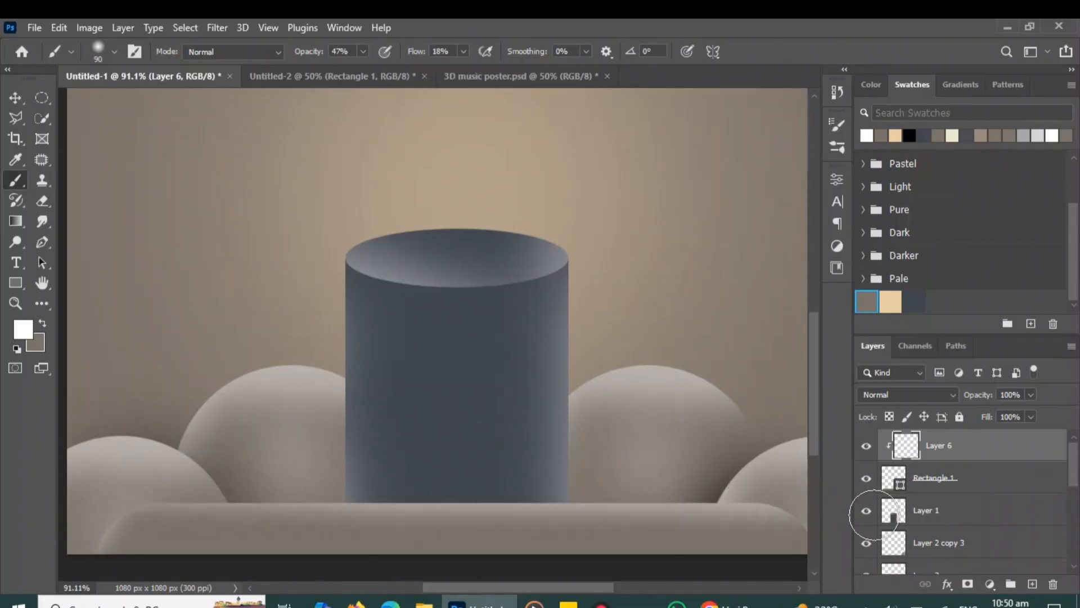
pyautogui.moveTo(679, 505); pyautogui.dragTo(591, 491)
pyautogui.moveTo(709, 489); pyautogui.dragTo(814, 574)
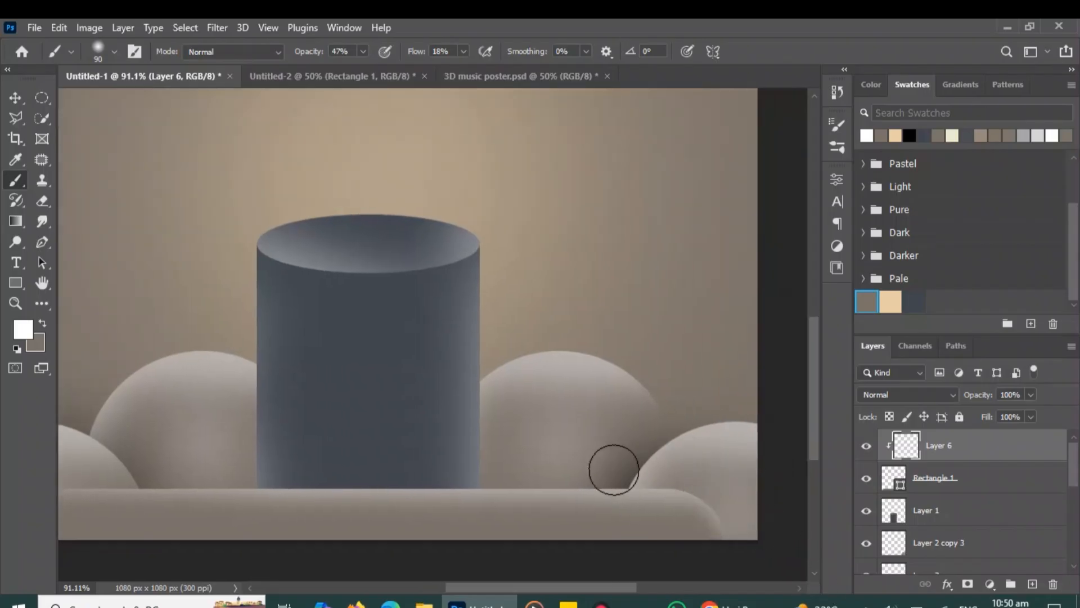
pyautogui.moveTo(365, 409); pyautogui.dragTo(468, 405)
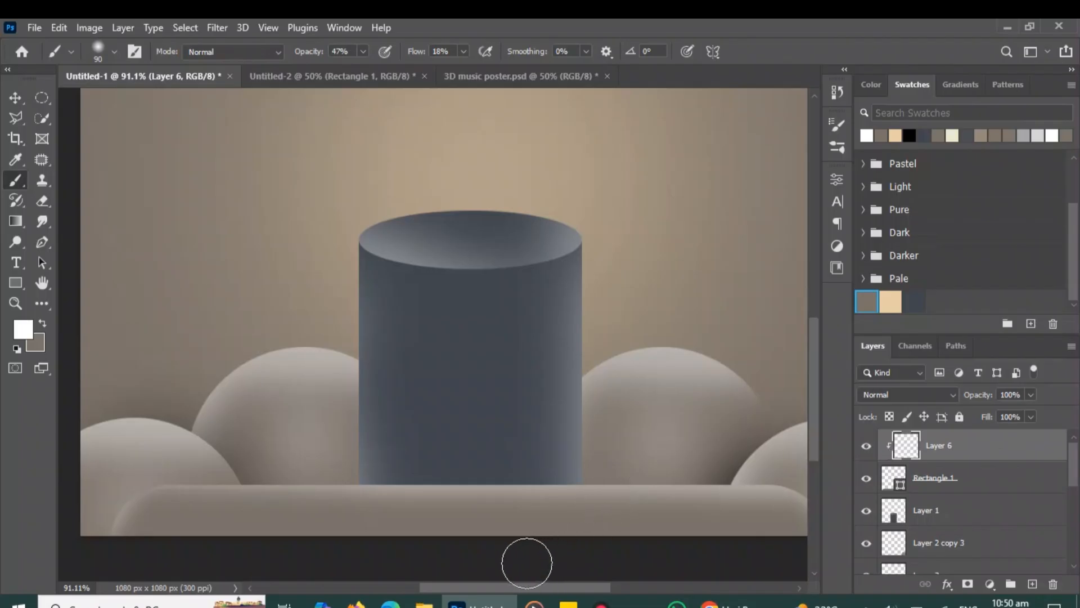
# Merge the highlight layer with the bar shape and add a new layer directly beneath the merged bar.
pyautogui.click(15, 97)
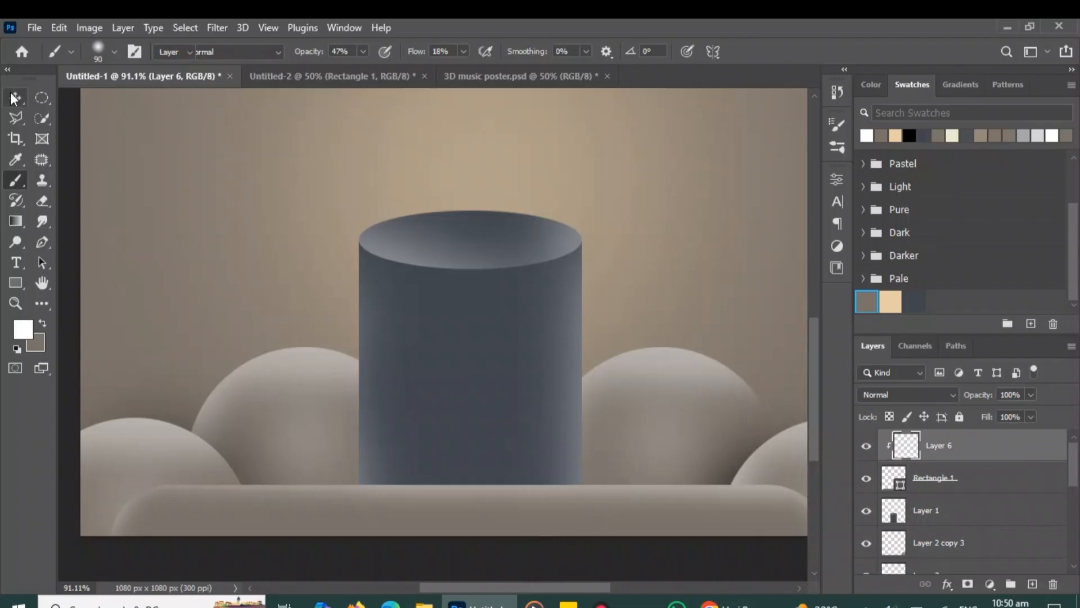
pyautogui.click(976, 487)
pyautogui.hotkey('ctrl', 'e')
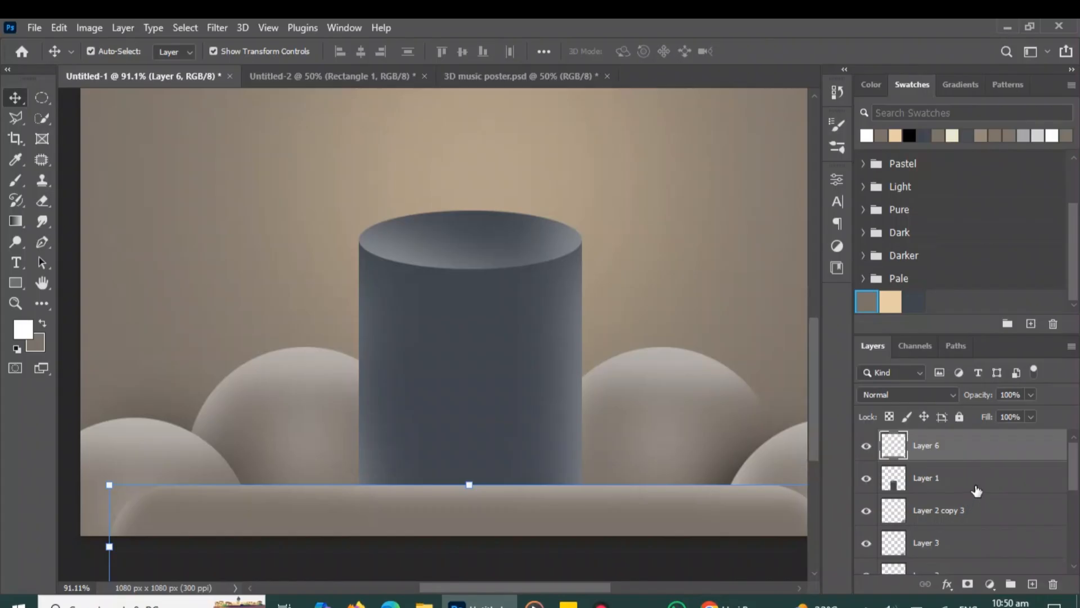
pyautogui.click(1032, 584)
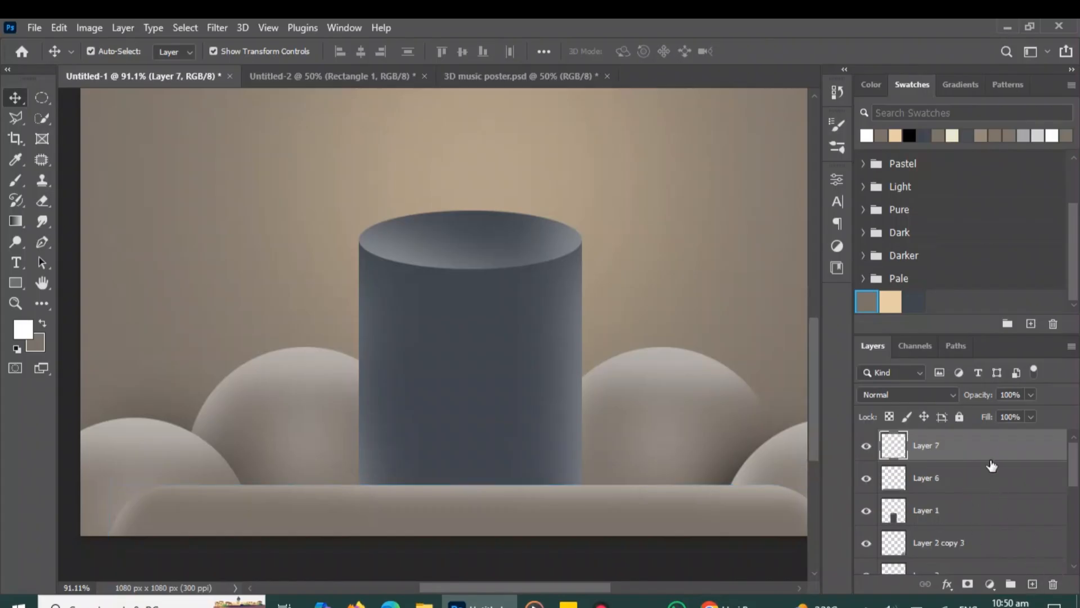
pyautogui.moveTo(992, 450); pyautogui.dragTo(991, 492)
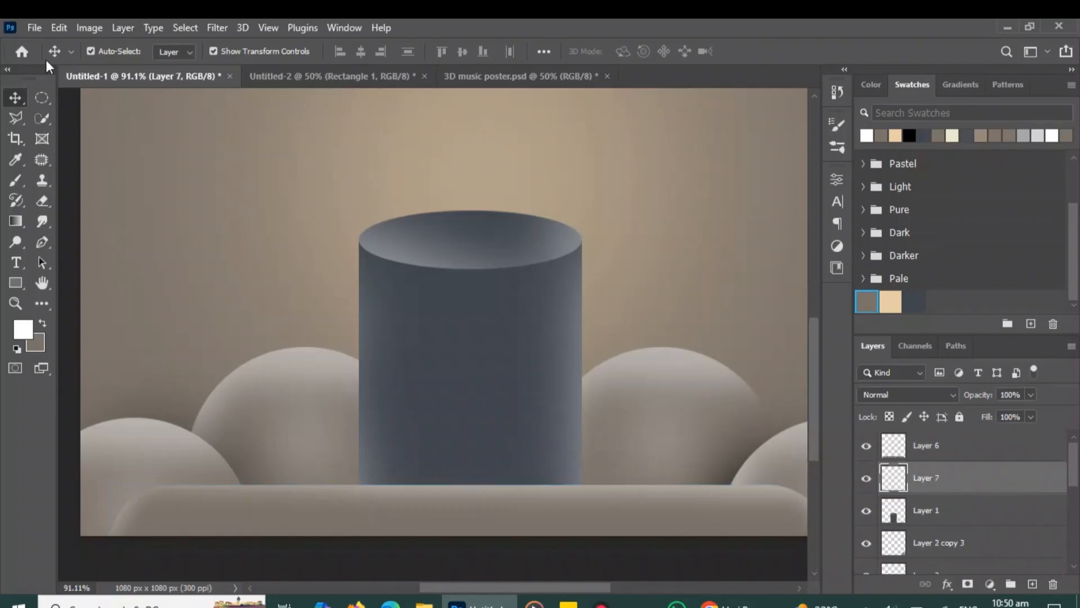
# Paint a soft black shadow behind the front bar, across the bases of the cylinder and spheres, using brush size 150, 34% opacity and 18% flow.
pyautogui.click(21, 185)
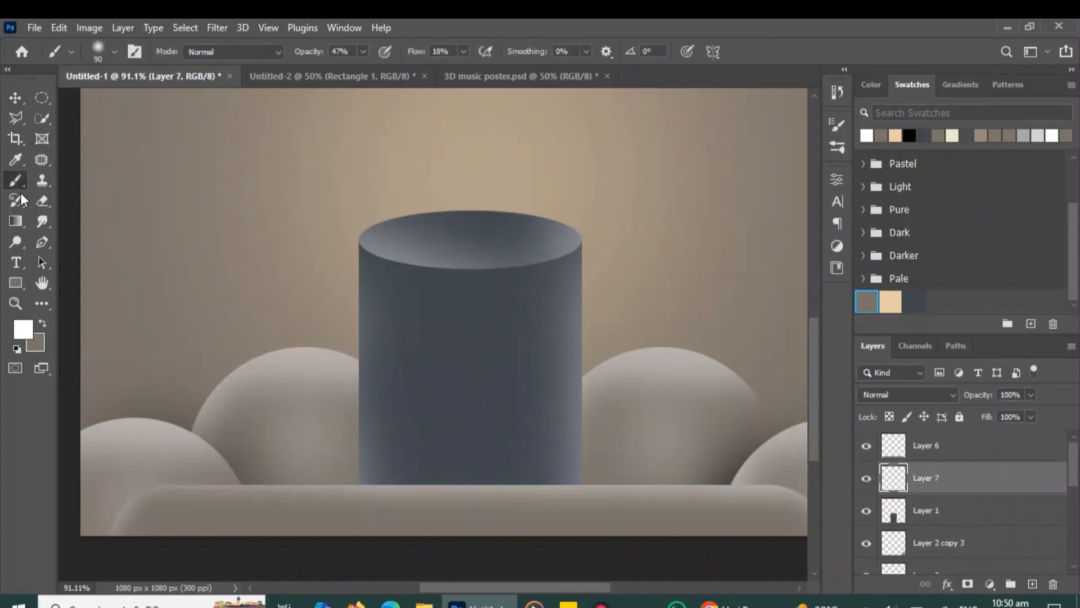
pyautogui.click(16, 347)
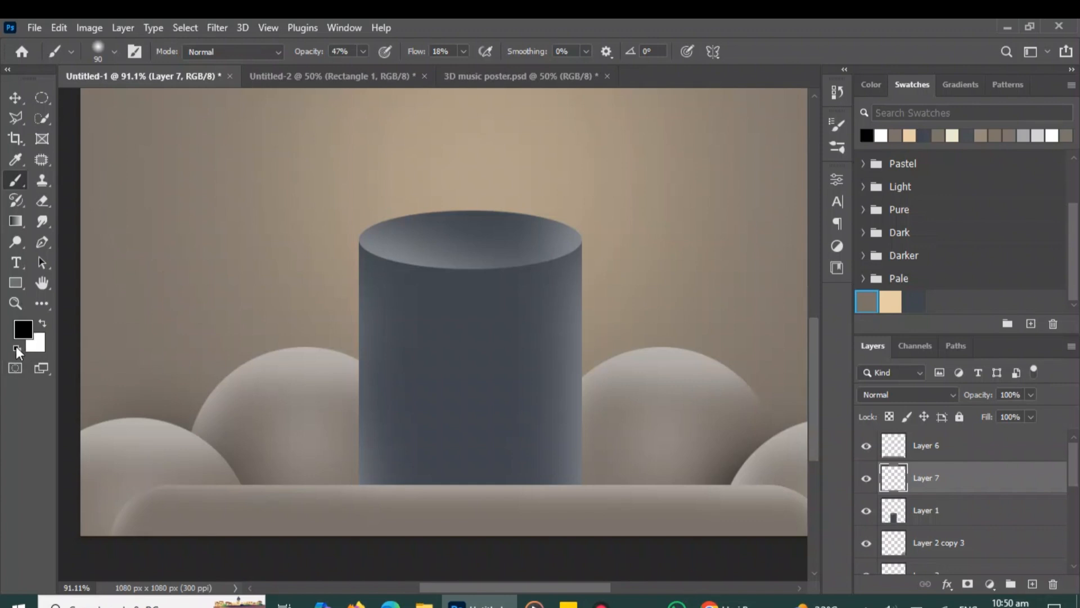
pyautogui.click(363, 52)
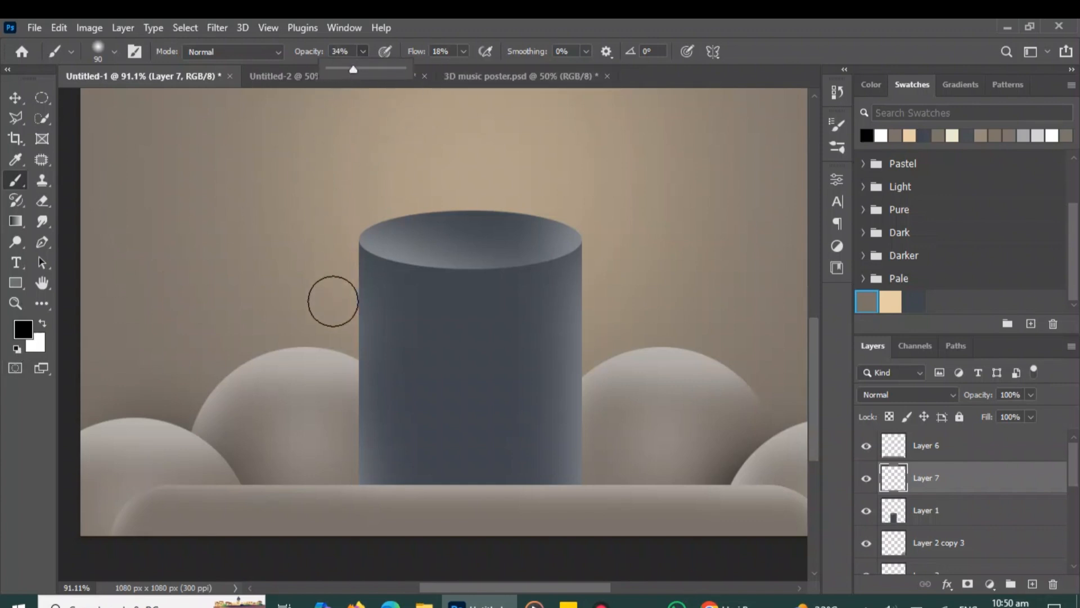
pyautogui.moveTo(331, 321); pyautogui.dragTo(357, 280)
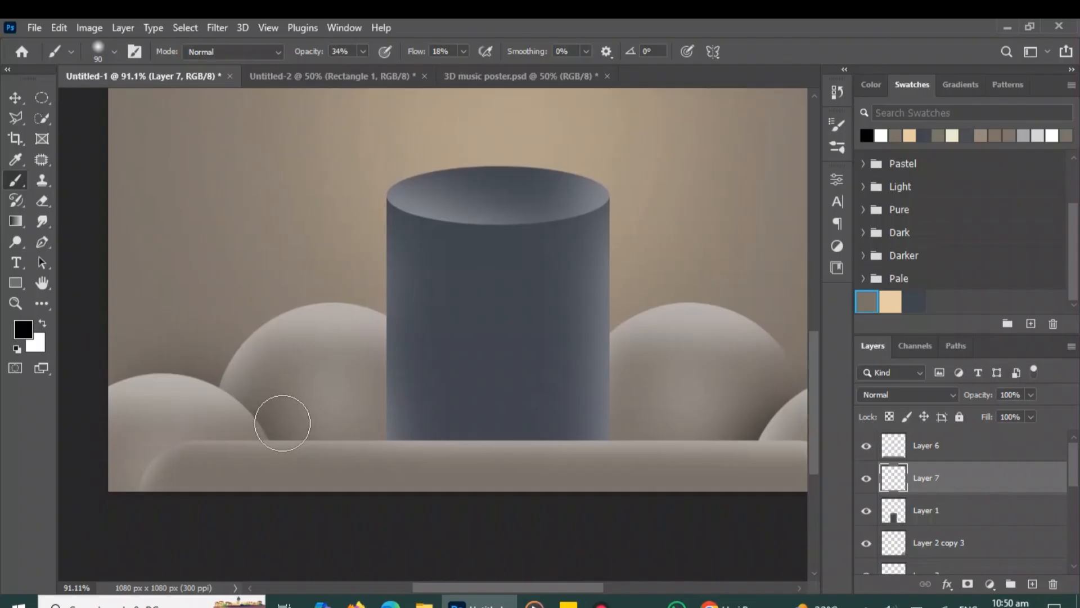
pyautogui.press(']')
pyautogui.press(']')
pyautogui.press(']')
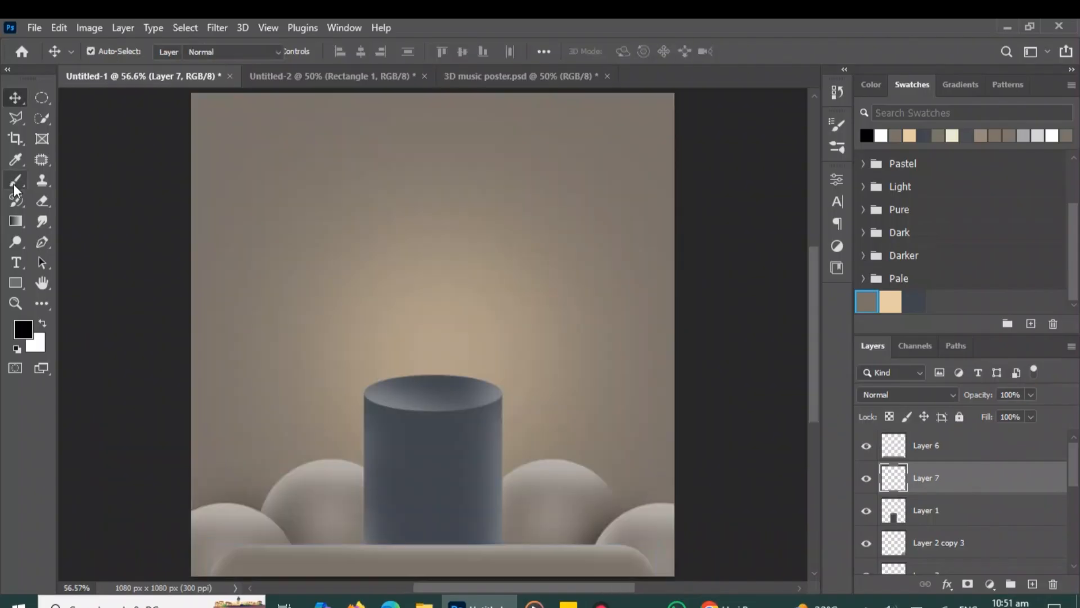
pyautogui.click(14, 184)
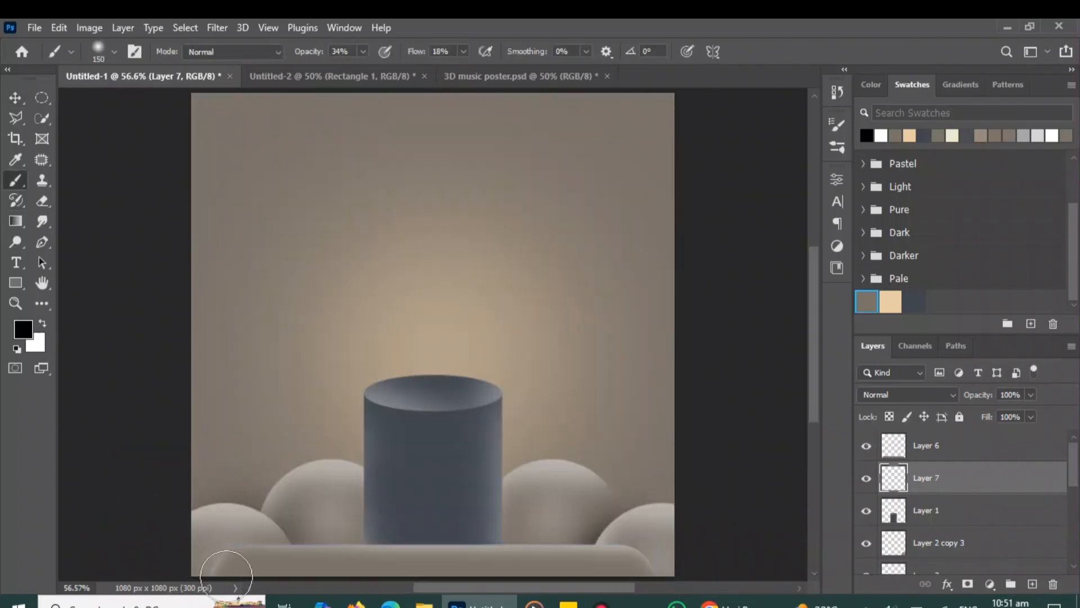
pyautogui.moveTo(226, 576)
pyautogui.mouseDown()
pyautogui.moveTo(307, 567)
pyautogui.moveTo(661, 579)
pyautogui.moveTo(476, 551)
pyautogui.moveTo(490, 564)
pyautogui.moveTo(365, 563)
pyautogui.mouseUp()
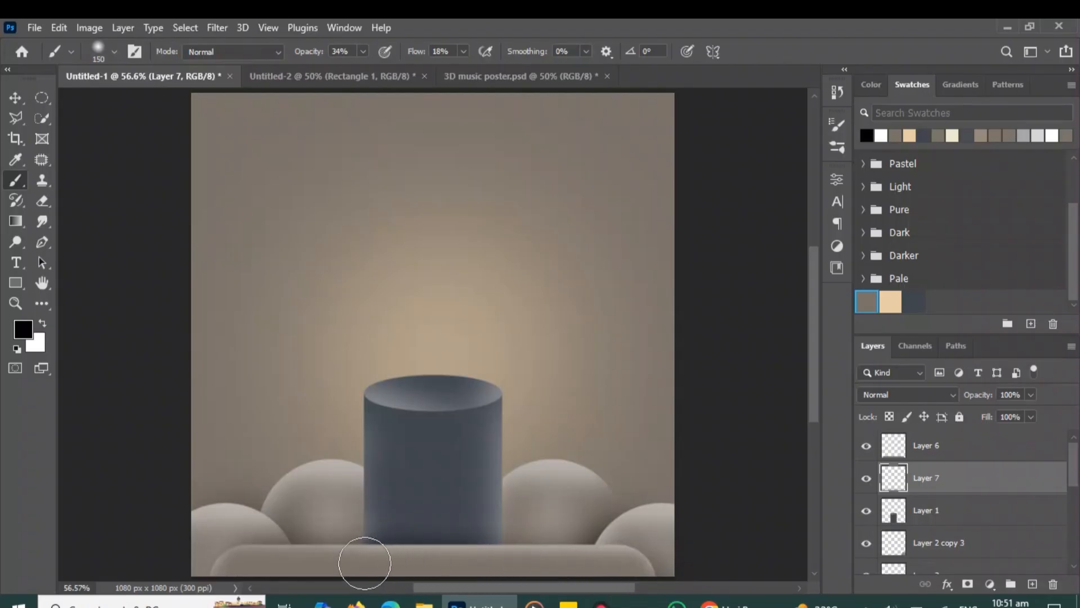
pyautogui.click(13, 93)
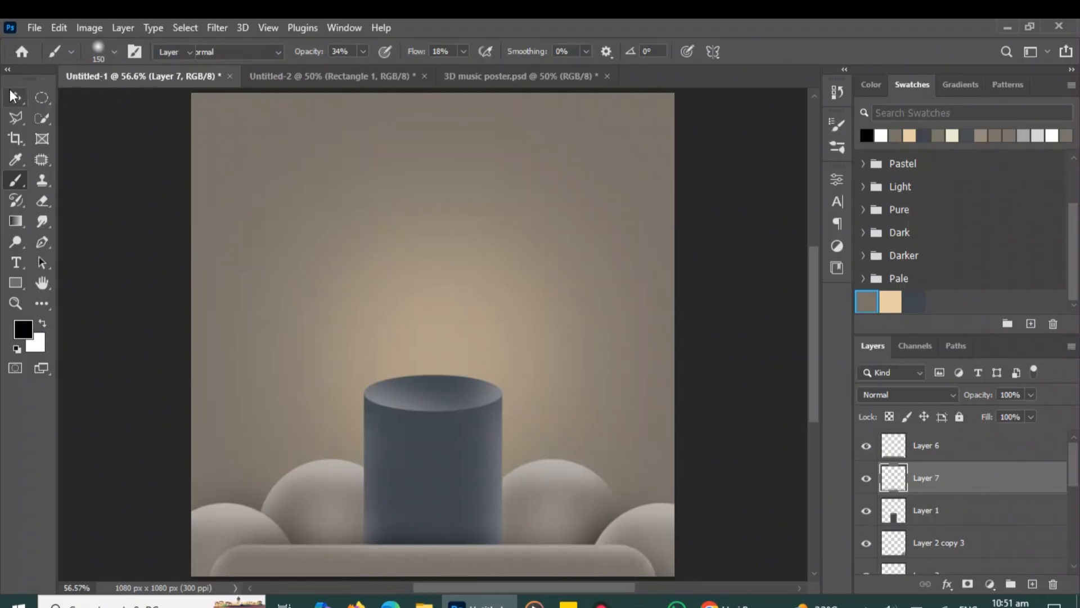
pyautogui.click(123, 184)
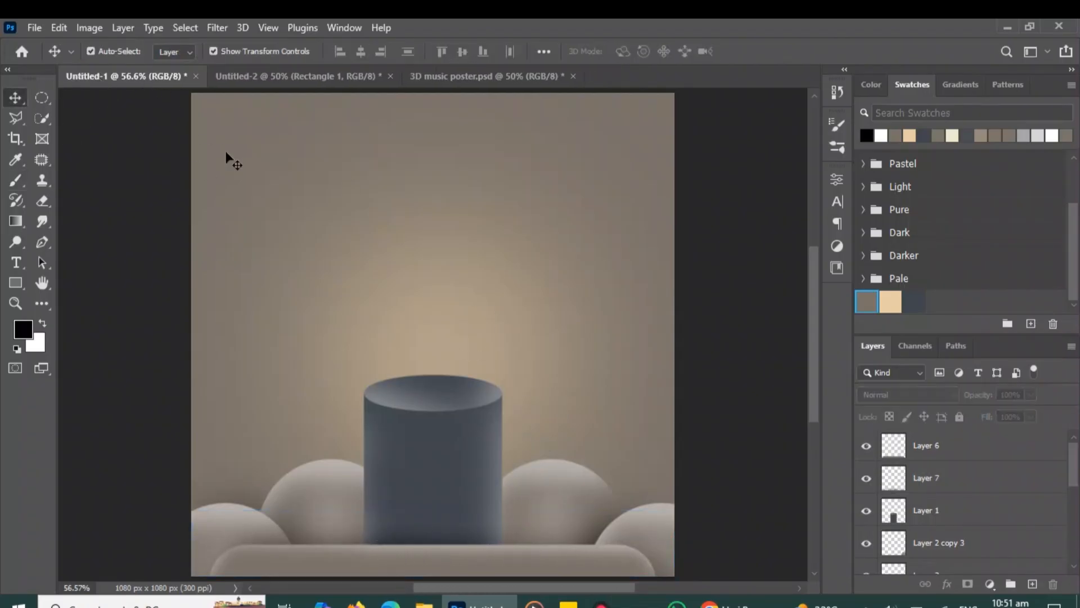
# Bring the earbuds cut-out and its black rectangle from the Untitled-2 document into the Untitled-1 composition, roughly centered on the canvas.
pyautogui.click(336, 82)
pyautogui.moveTo(450, 368); pyautogui.dragTo(191, 86)
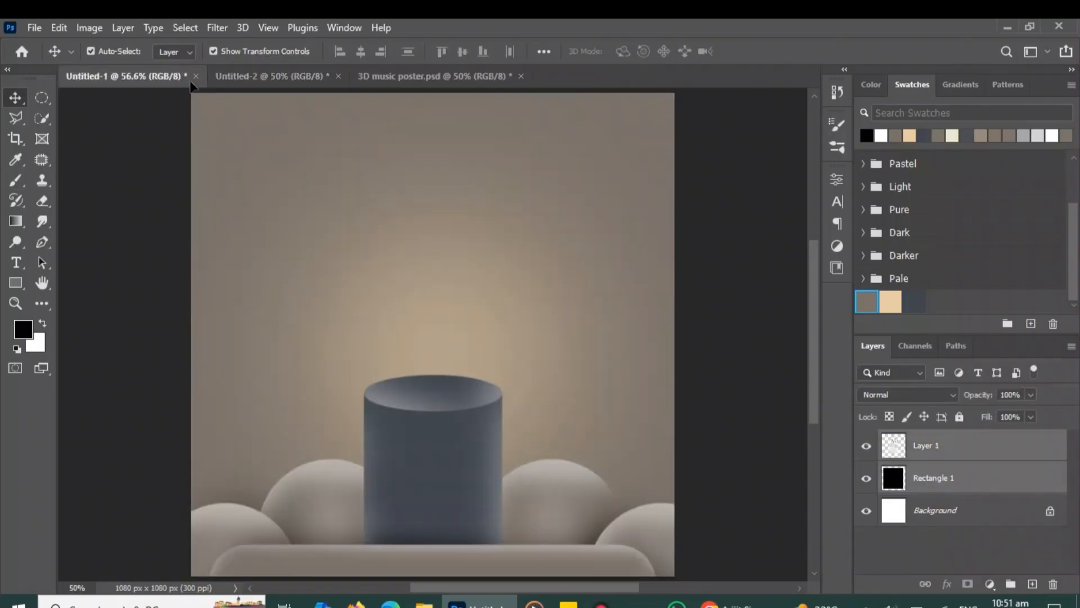
pyautogui.moveTo(452, 386)
pyautogui.mouseDown()
pyautogui.moveTo(473, 387)
pyautogui.moveTo(438, 375)
pyautogui.moveTo(449, 373)
pyautogui.mouseUp()
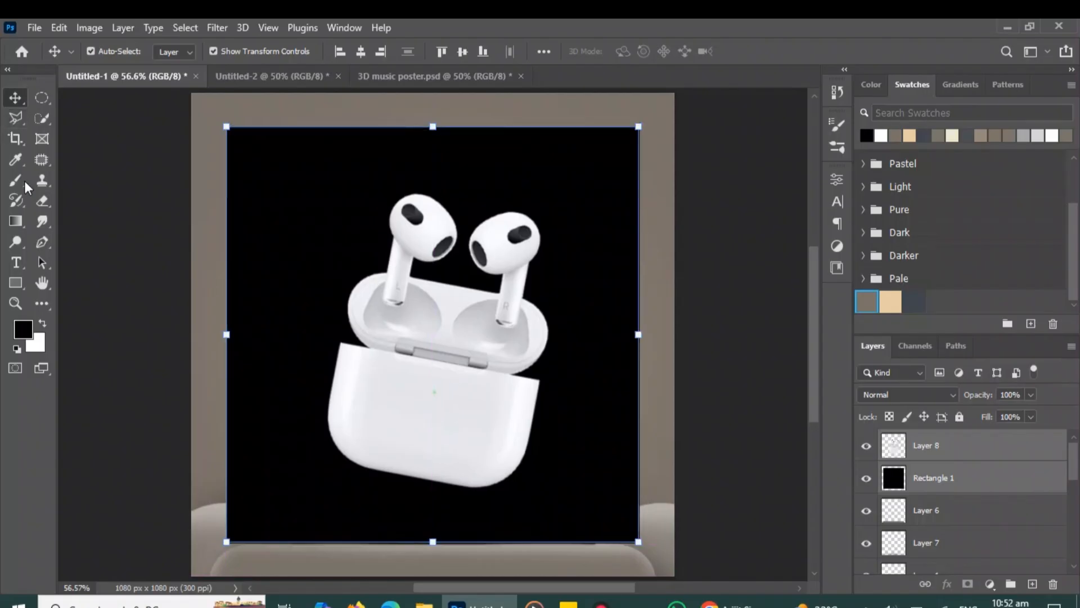
# Erase the whole black rectangle behind the earbuds on its Rectangle 1 layer with a 500 px eraser at 100% opacity.
pyautogui.click(45, 202)
pyautogui.click(924, 472)
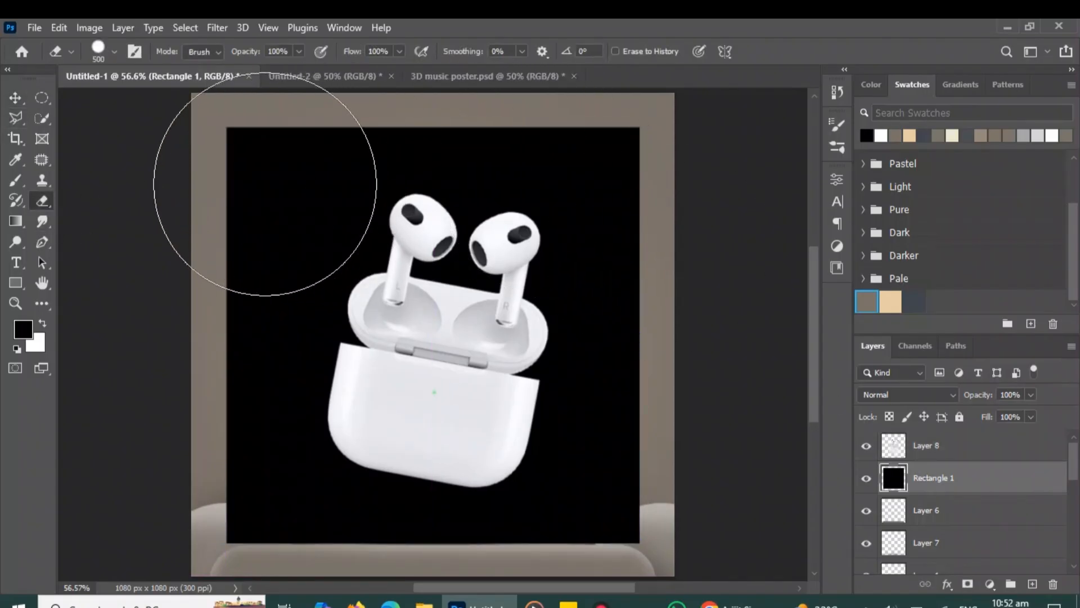
pyautogui.moveTo(236, 176)
pyautogui.mouseDown()
pyautogui.moveTo(349, 173)
pyautogui.moveTo(627, 249)
pyautogui.moveTo(691, 439)
pyautogui.moveTo(271, 318)
pyautogui.moveTo(262, 430)
pyautogui.moveTo(460, 540)
pyautogui.moveTo(594, 477)
pyautogui.moveTo(591, 132)
pyautogui.mouseUp()
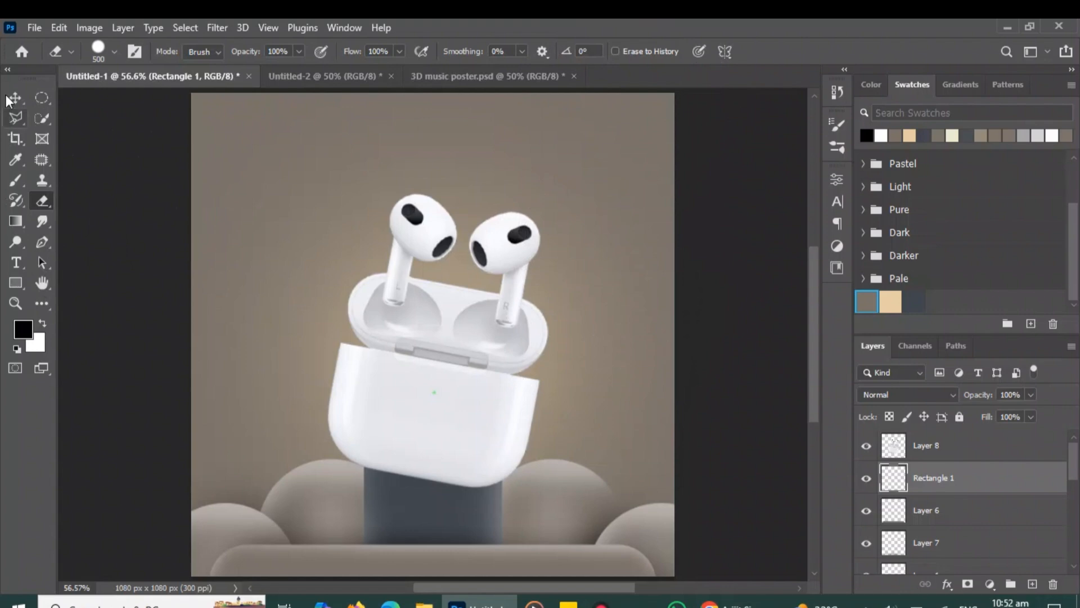
# Scale the earbuds and case down to about 57%, rest them on the cylinder's top and apply the transformation.
pyautogui.click(13, 100)
pyautogui.click(402, 417)
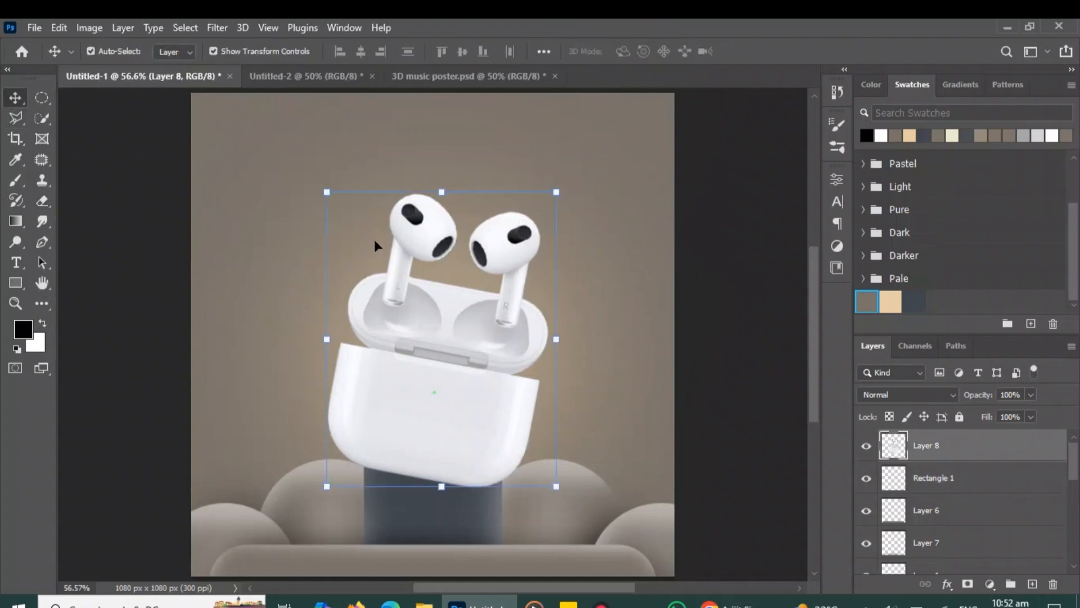
pyautogui.moveTo(328, 192); pyautogui.dragTo(409, 297)
pyautogui.moveTo(469, 417); pyautogui.dragTo(455, 363)
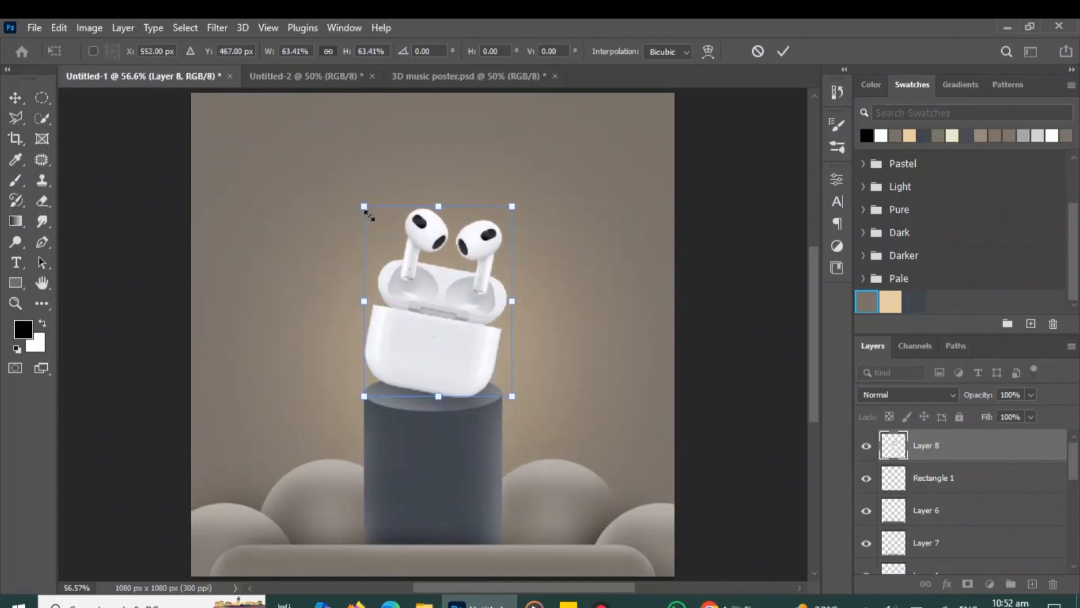
pyautogui.moveTo(365, 207); pyautogui.dragTo(378, 230)
pyautogui.moveTo(462, 348); pyautogui.dragTo(454, 346)
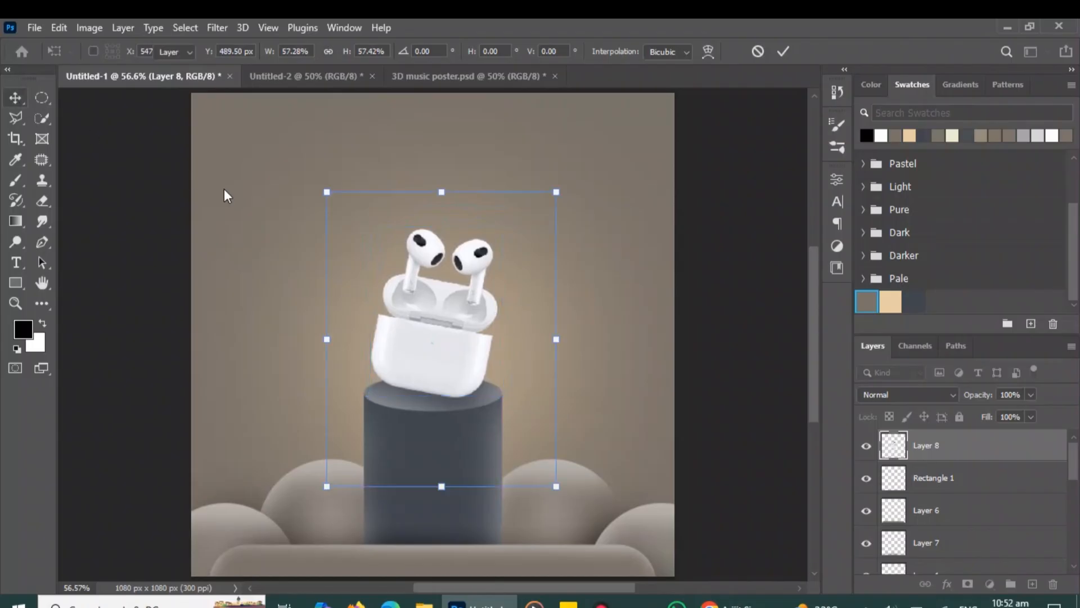
pyautogui.press('Return')
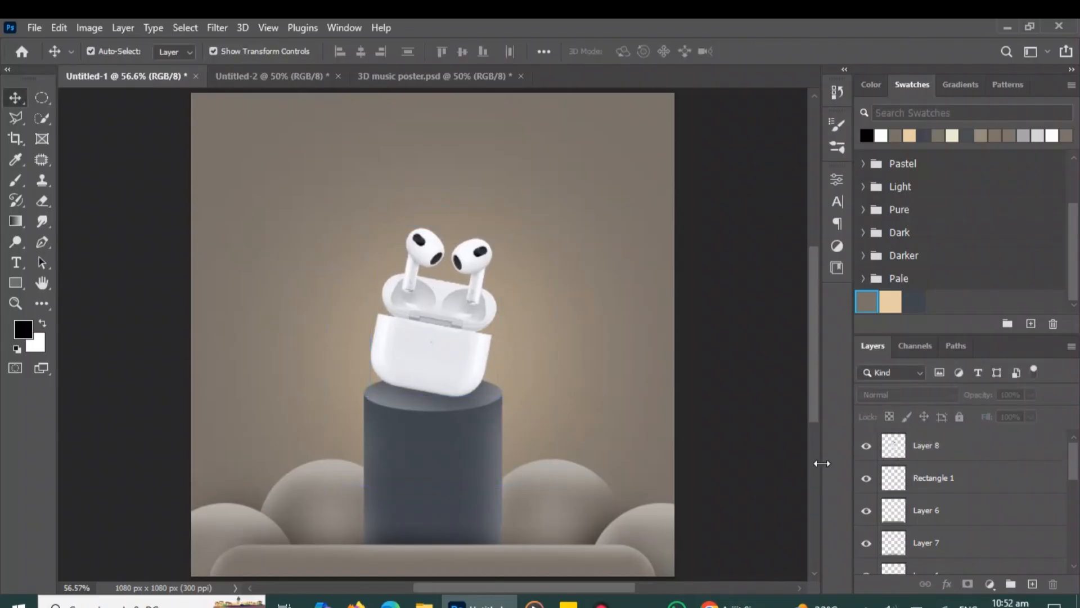
# Select the glow layer directly above Color Fill 1, check it by toggling its visibility, and choose the peach swatch for the Brush.
pyautogui.moveTo(1075, 462); pyautogui.dragTo(1076, 555)
pyautogui.click(983, 504)
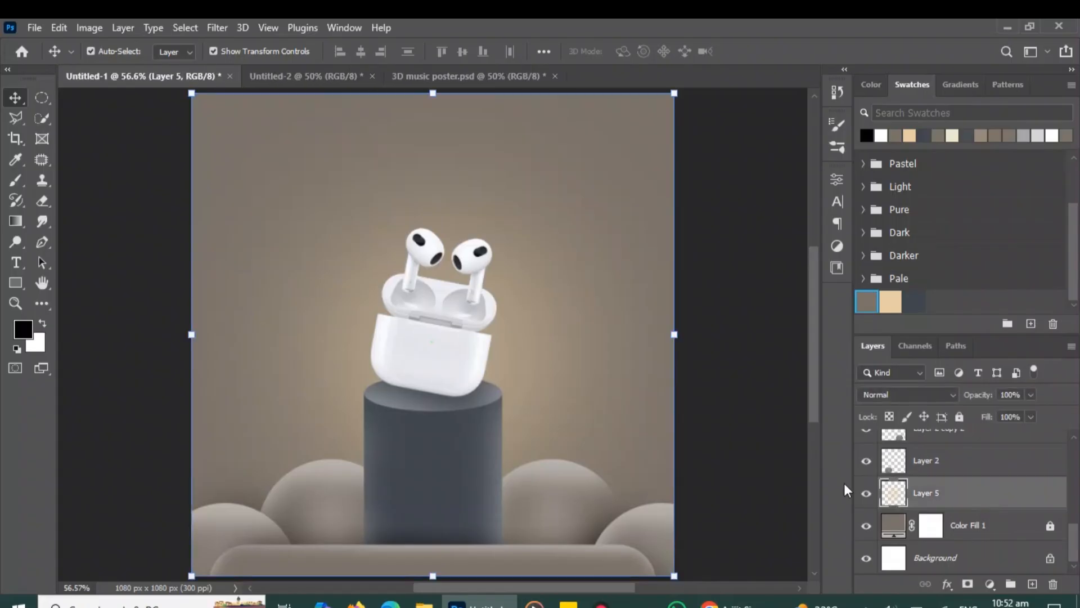
pyautogui.click(865, 492)
pyautogui.click(868, 491)
pyautogui.click(16, 177)
pyautogui.click(890, 302)
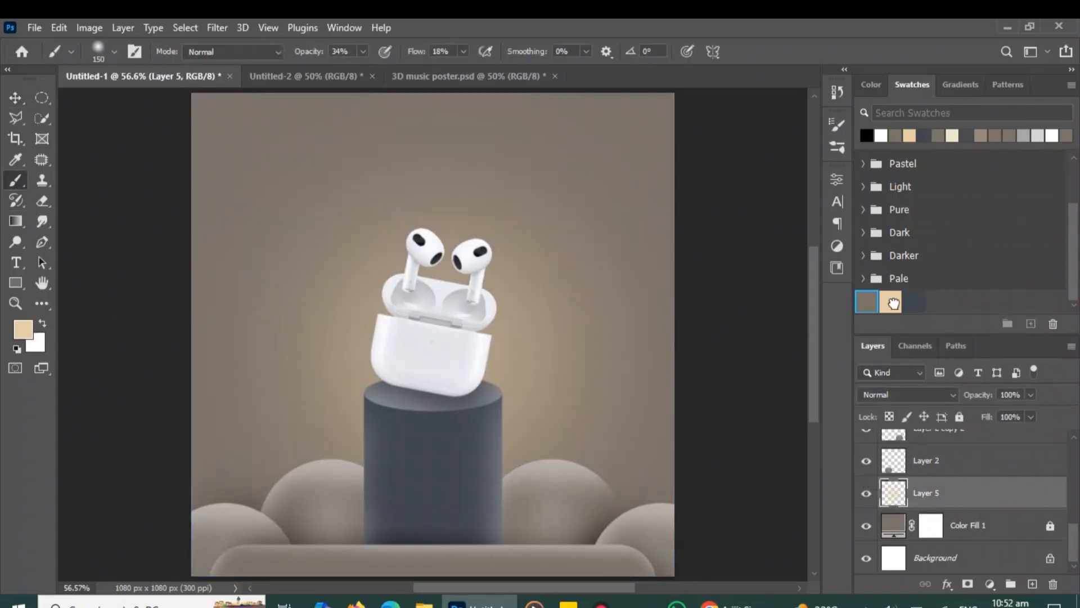
# Intensify the warm glow behind the earbuds with repeated soft dabs, using brush size 700, 54% flow and 55% opacity, and deselect the layer.
pyautogui.press(']')
pyautogui.press(']')
pyautogui.press(']')
pyautogui.press(']')
pyautogui.press(']')
pyautogui.press(']')
pyautogui.press(']')
pyautogui.press(']')
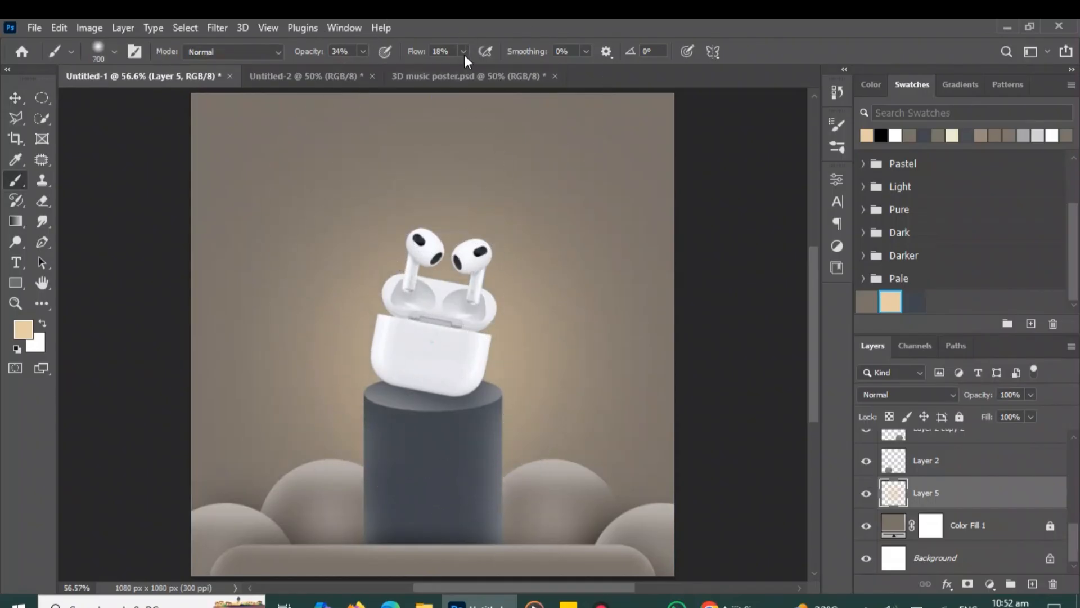
pyautogui.moveTo(464, 50); pyautogui.dragTo(461, 71)
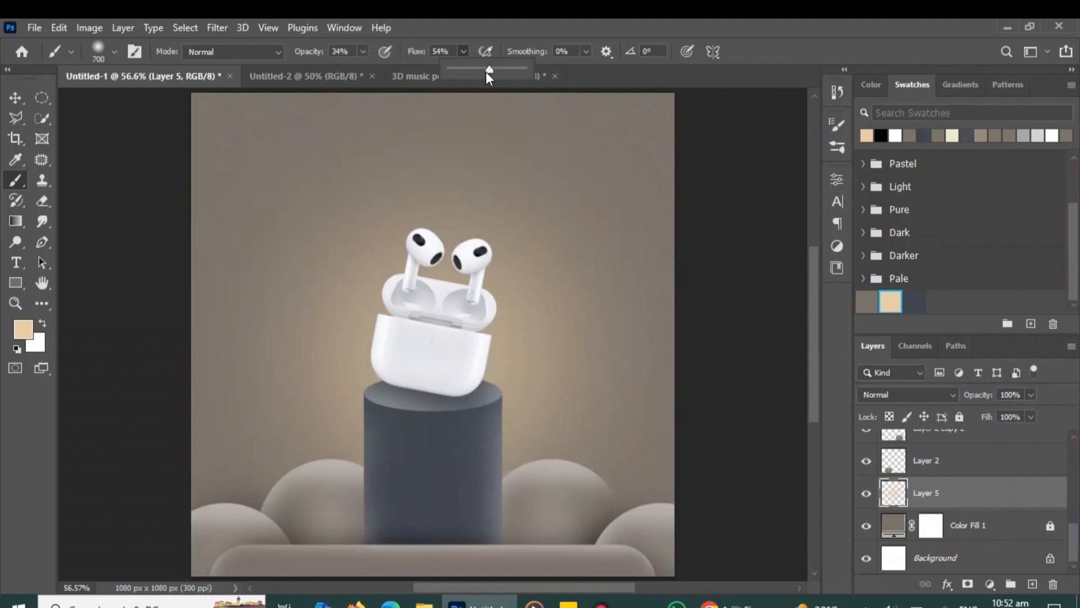
pyautogui.click(363, 51)
pyautogui.moveTo(370, 67); pyautogui.dragTo(379, 67)
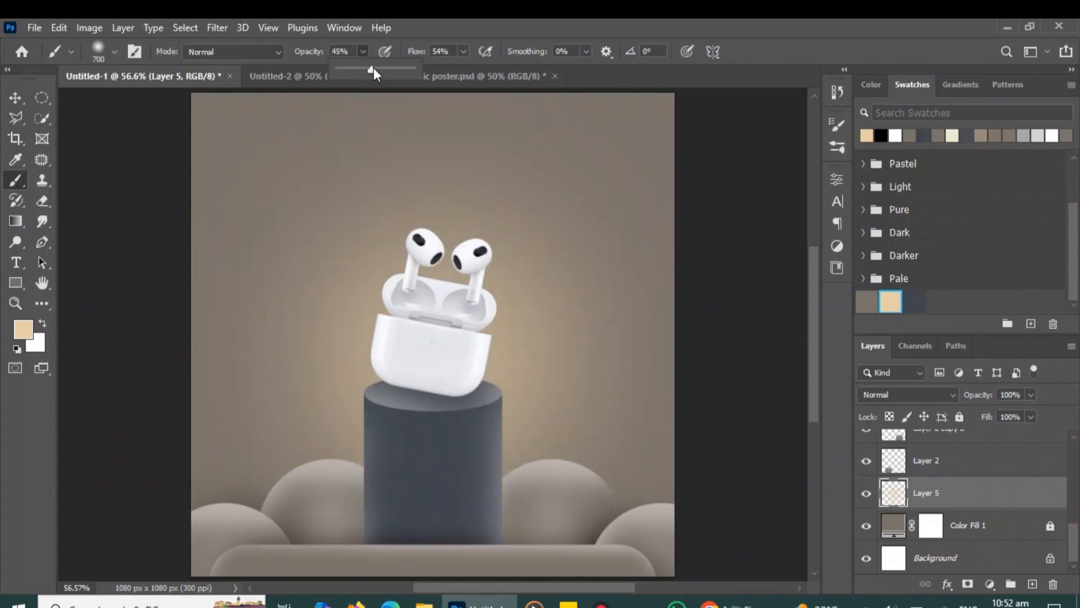
pyautogui.click(426, 369)
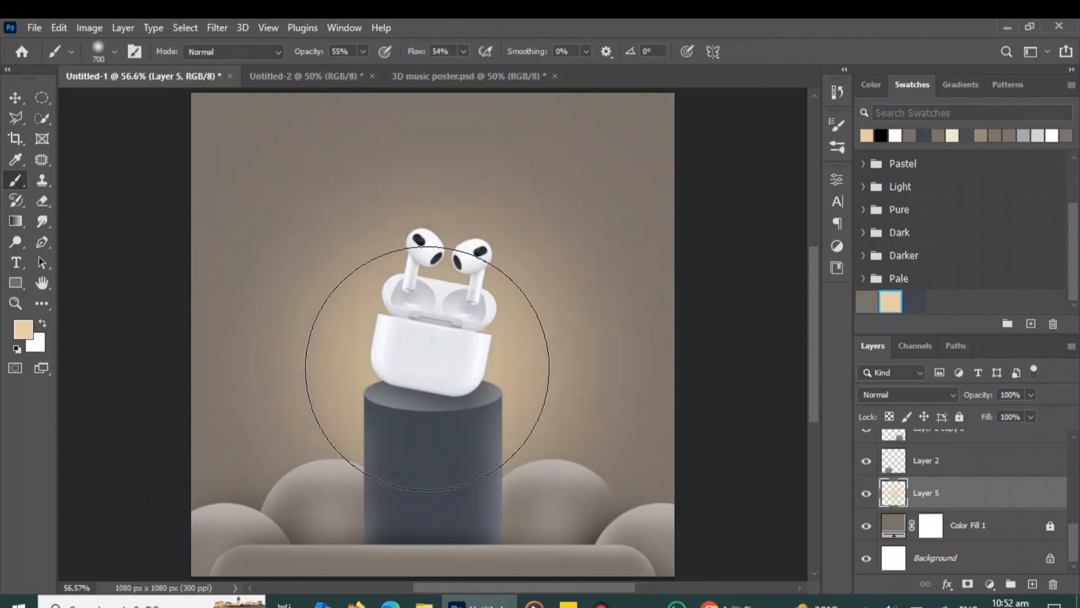
pyautogui.click(431, 364)
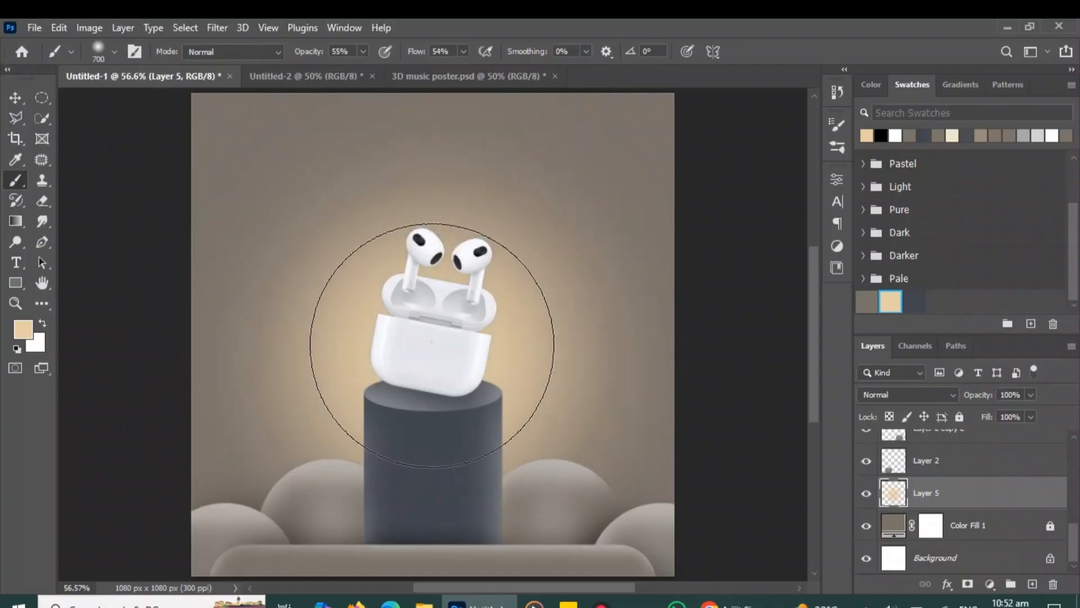
pyautogui.click(432, 315)
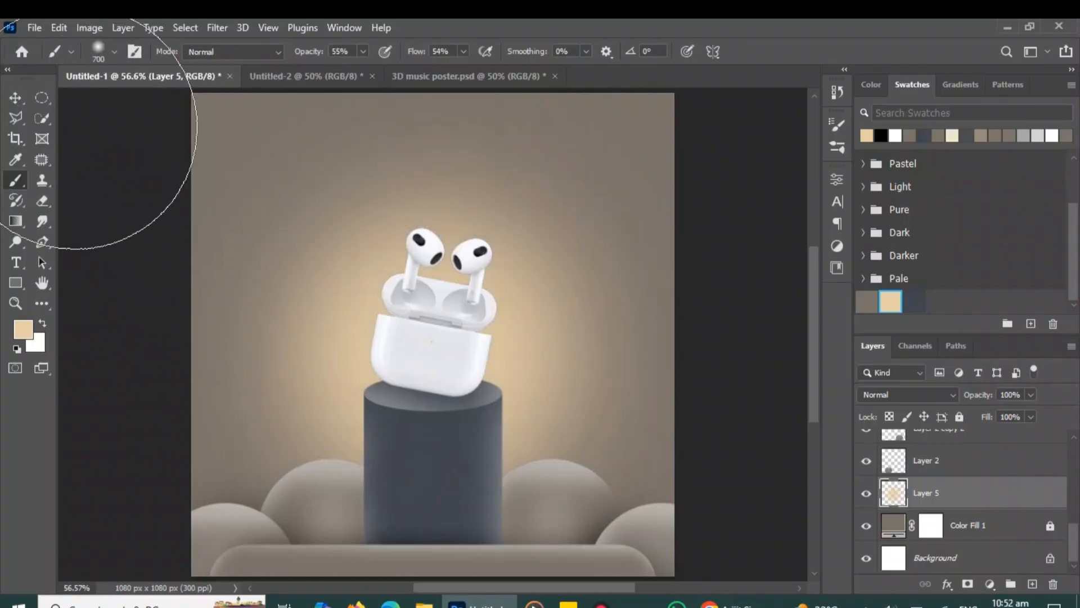
pyautogui.click(15, 97)
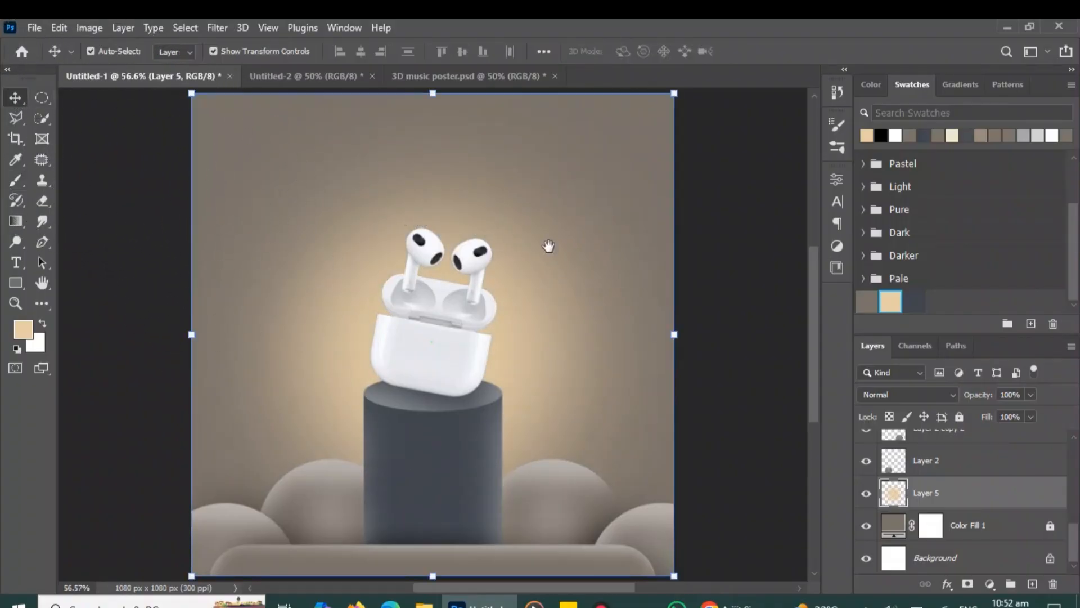
pyautogui.moveTo(549, 246); pyautogui.dragTo(551, 277)
pyautogui.click(750, 333)
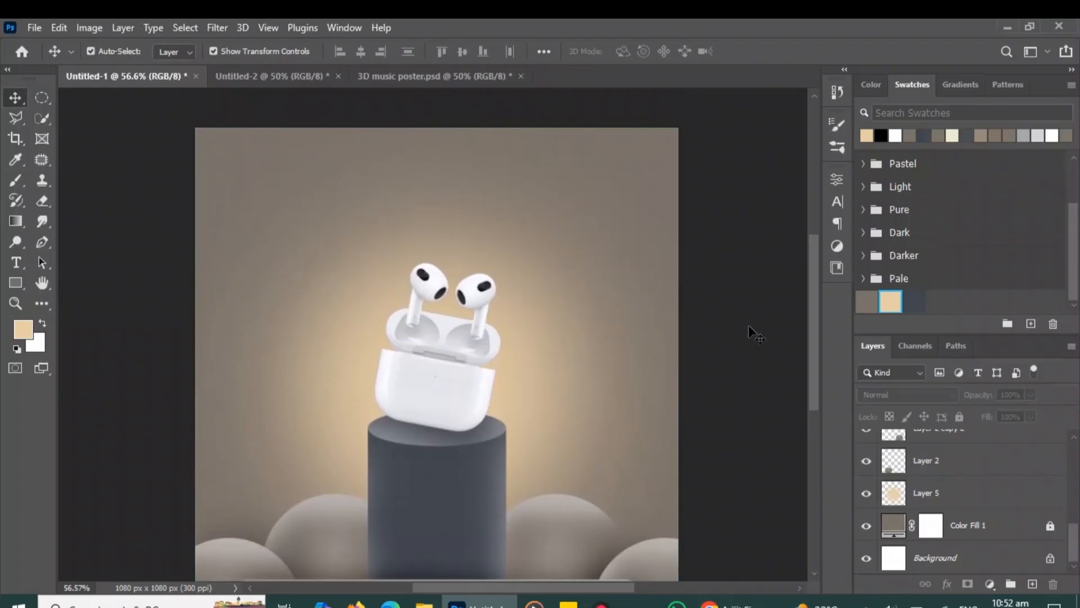
# Add a new layer and place it directly beneath the earbuds layer.
pyautogui.click(482, 382)
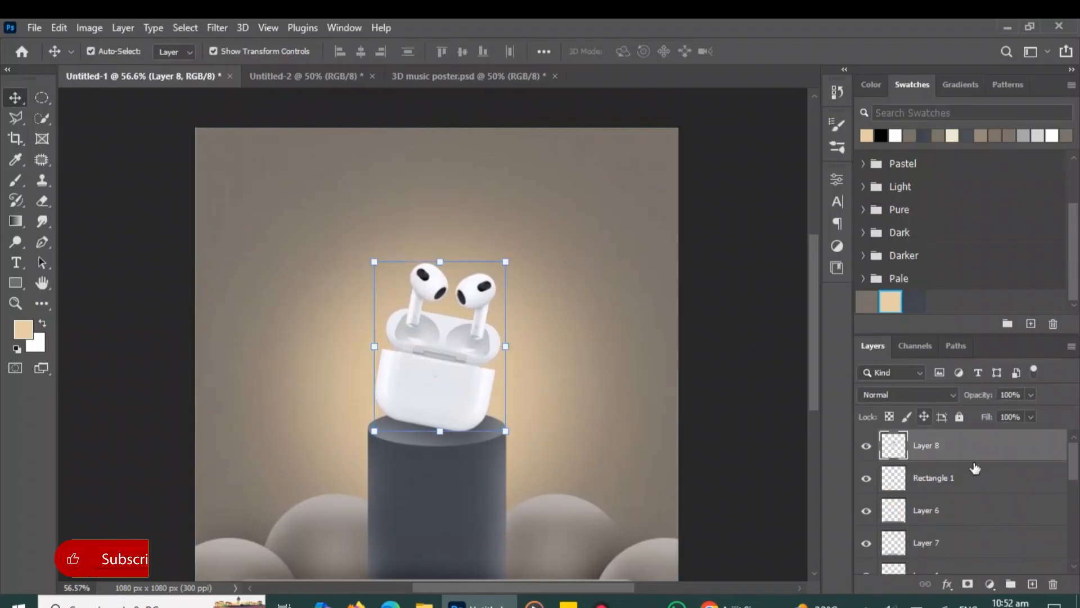
pyautogui.click(1032, 583)
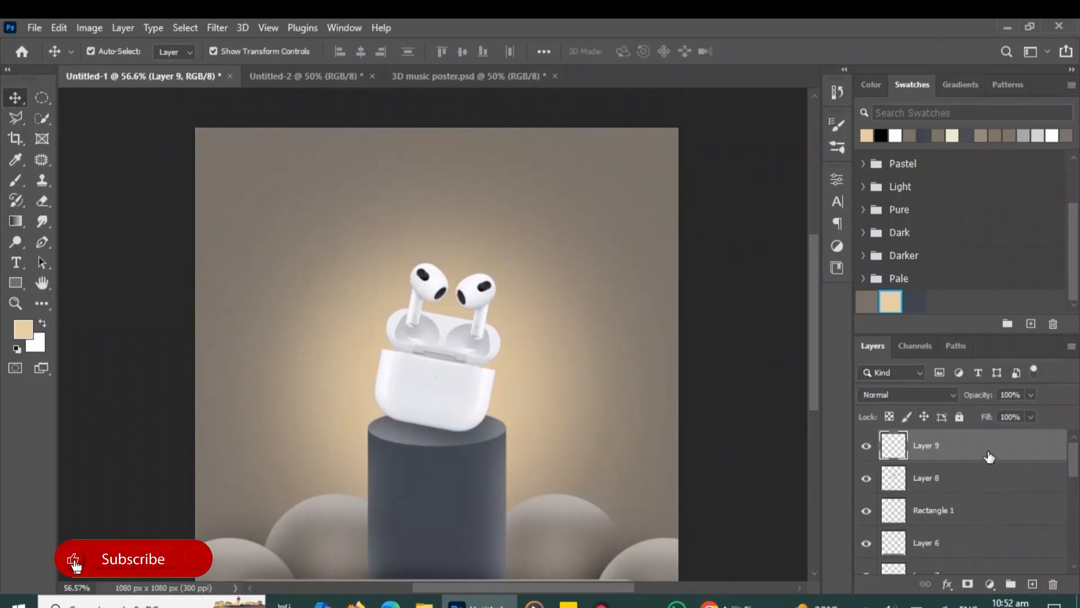
pyautogui.moveTo(989, 457); pyautogui.dragTo(993, 493)
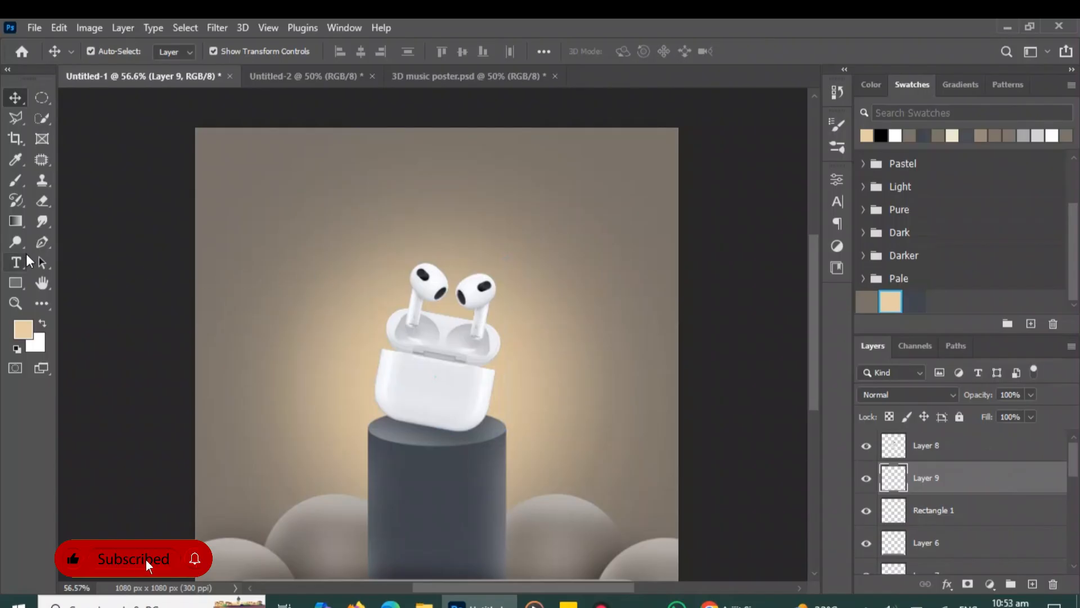
# Set up a black Brush with a soft tip flattened and angled at 4°, and reduce its size to 45 px.
pyautogui.click(16, 181)
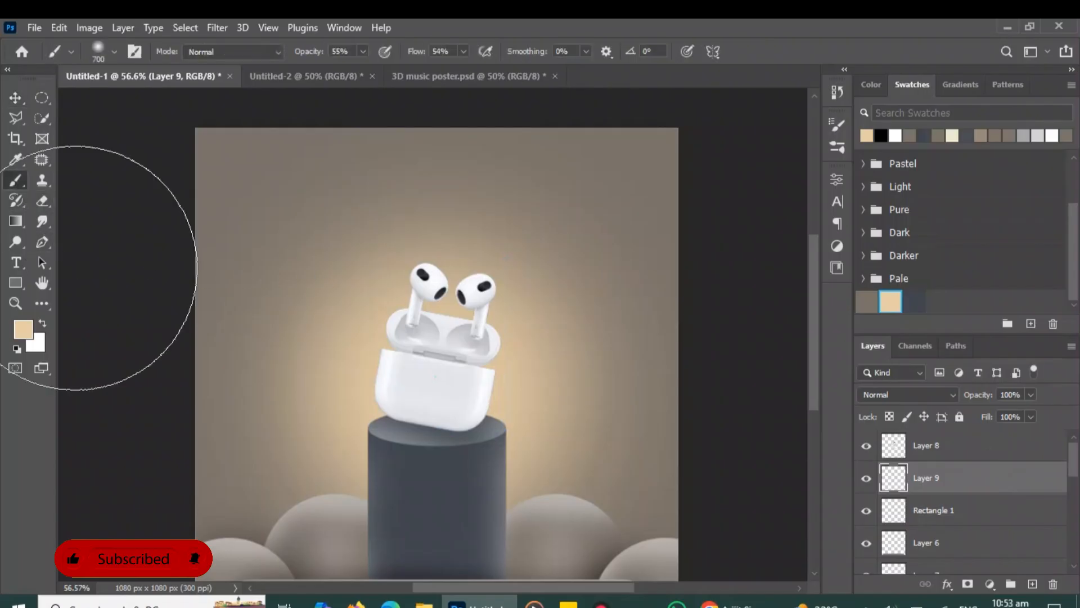
pyautogui.click(17, 349)
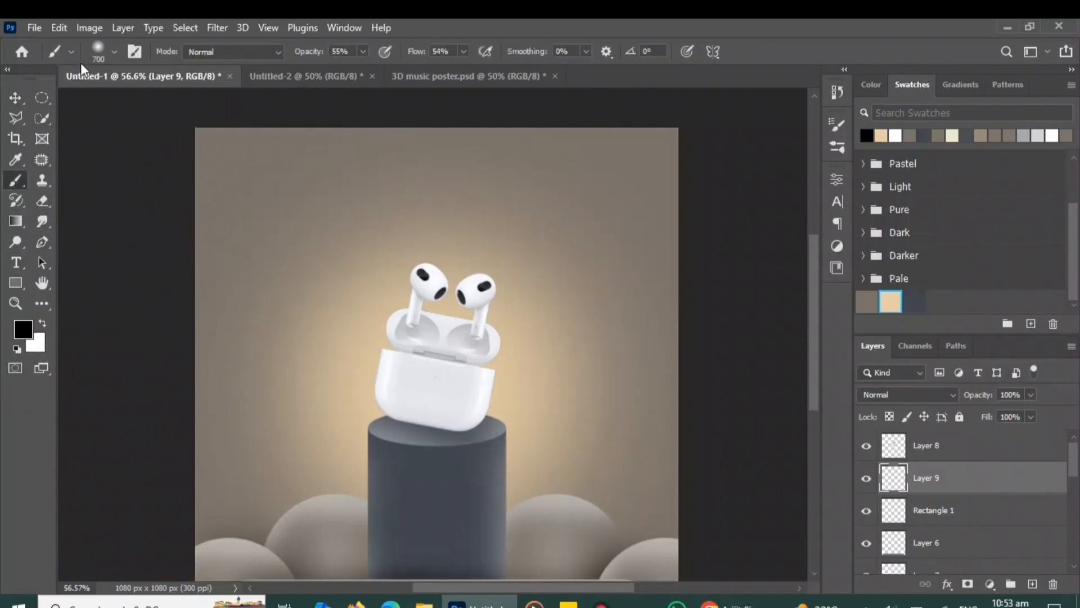
pyautogui.click(99, 52)
pyautogui.moveTo(46, 113); pyautogui.dragTo(49, 111)
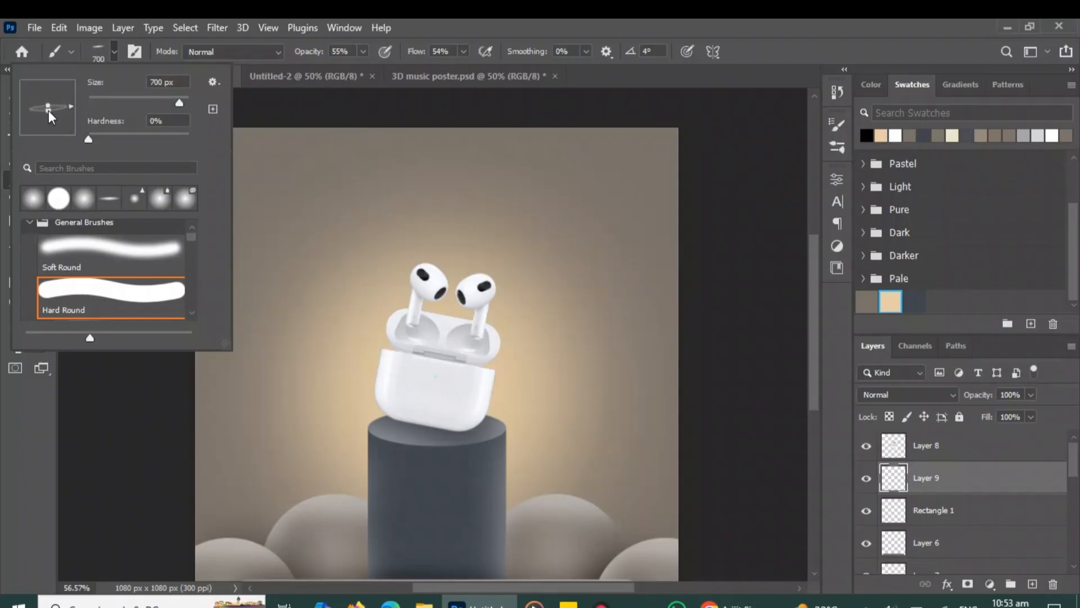
pyautogui.moveTo(177, 102); pyautogui.dragTo(112, 101)
pyautogui.click(51, 427)
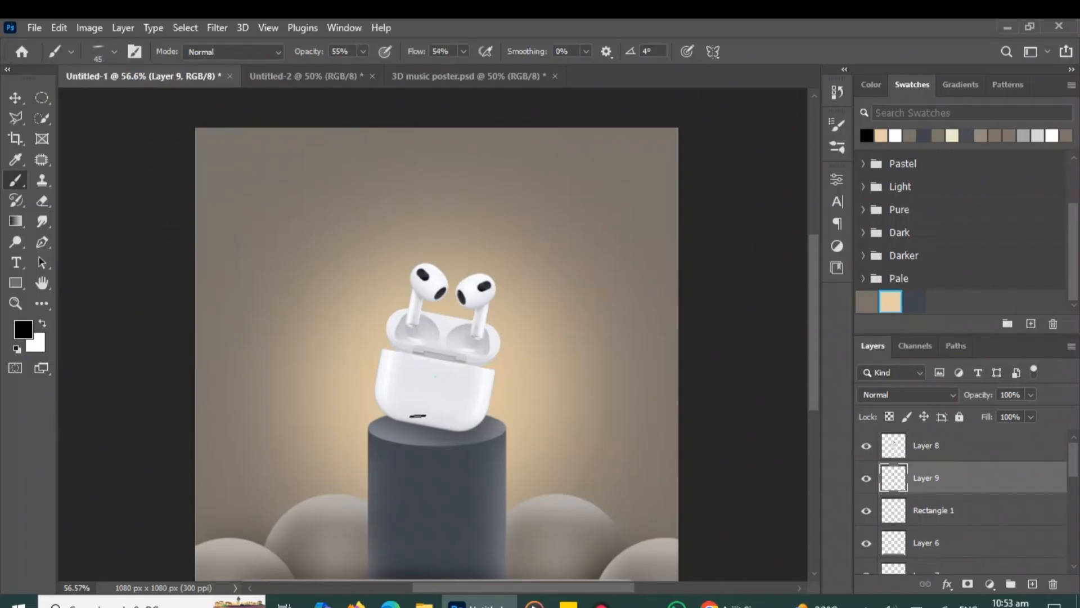
# Enlarge the flattened brush to 250 px and tilt its tip to -6° to match the earbud case's slant.
pyautogui.press(']')
pyautogui.press(']')
pyautogui.press(']')
pyautogui.press(']')
pyautogui.press(']')
pyautogui.press(']')
pyautogui.press(']')
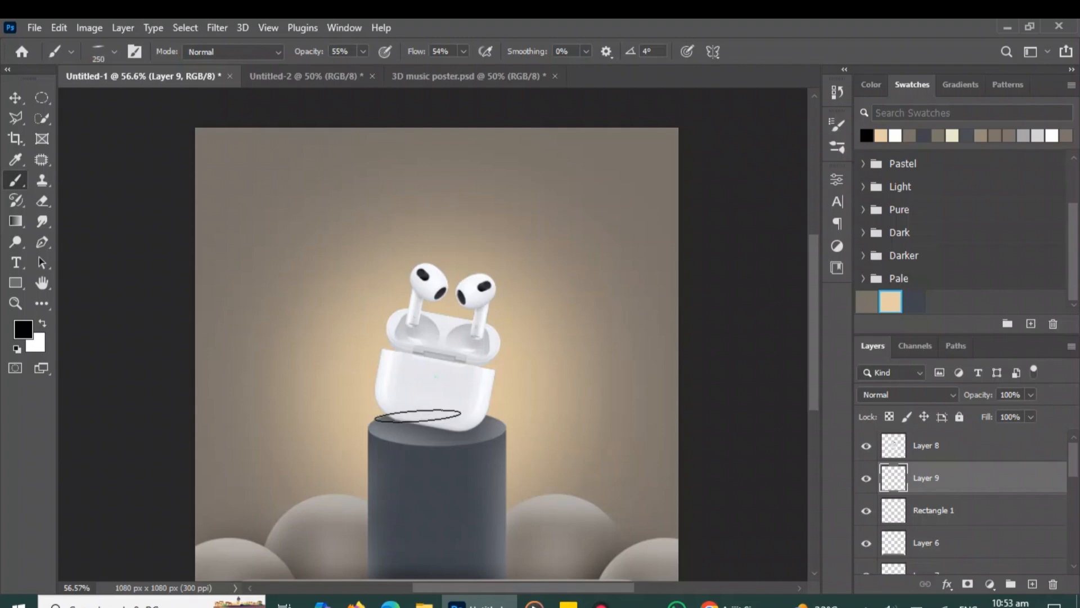
pyautogui.click(98, 52)
pyautogui.moveTo(70, 105); pyautogui.dragTo(71, 110)
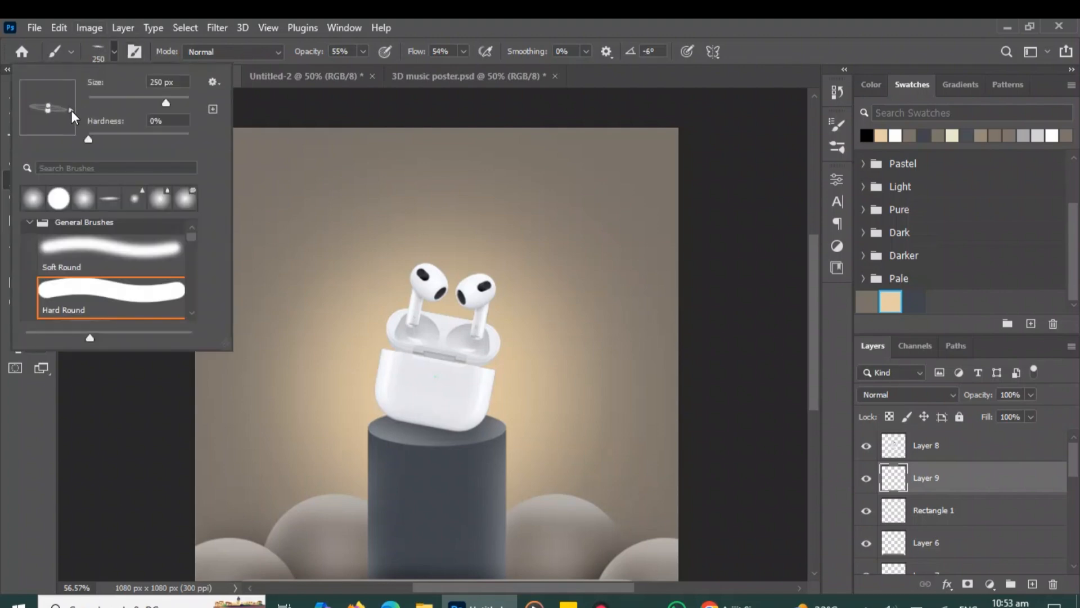
pyautogui.click(34, 417)
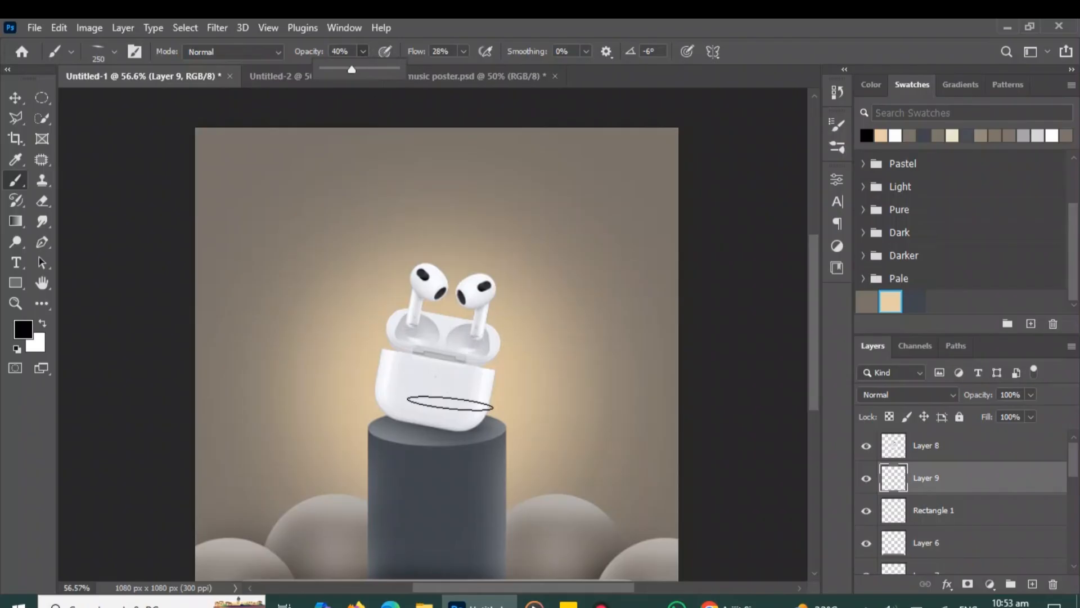
# Paint a soft black contact shadow under the case on the cylinder's top at 40% opacity and 28% flow, and deselect the layer.
pyautogui.scroll(1, 451, 418)
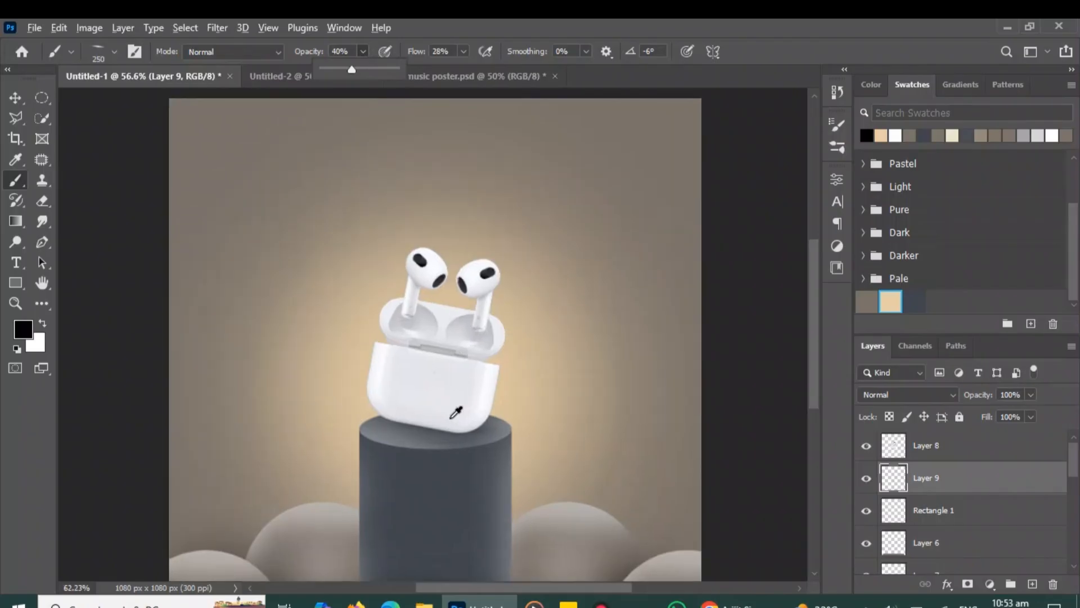
pyautogui.scroll(5, 453, 414)
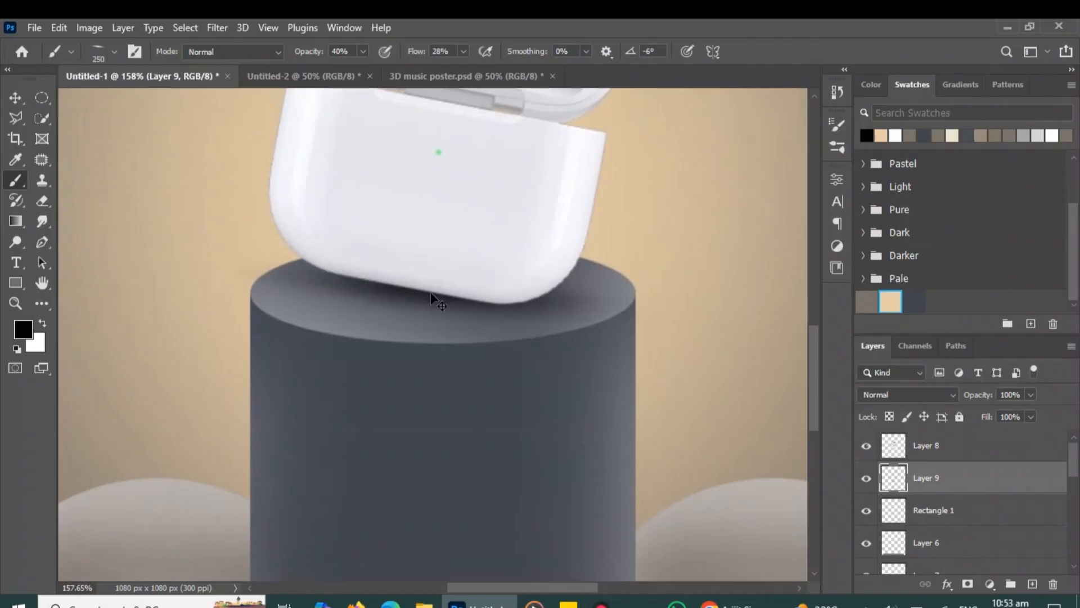
pyautogui.hotkey('ctrl', '0')
pyautogui.click(15, 98)
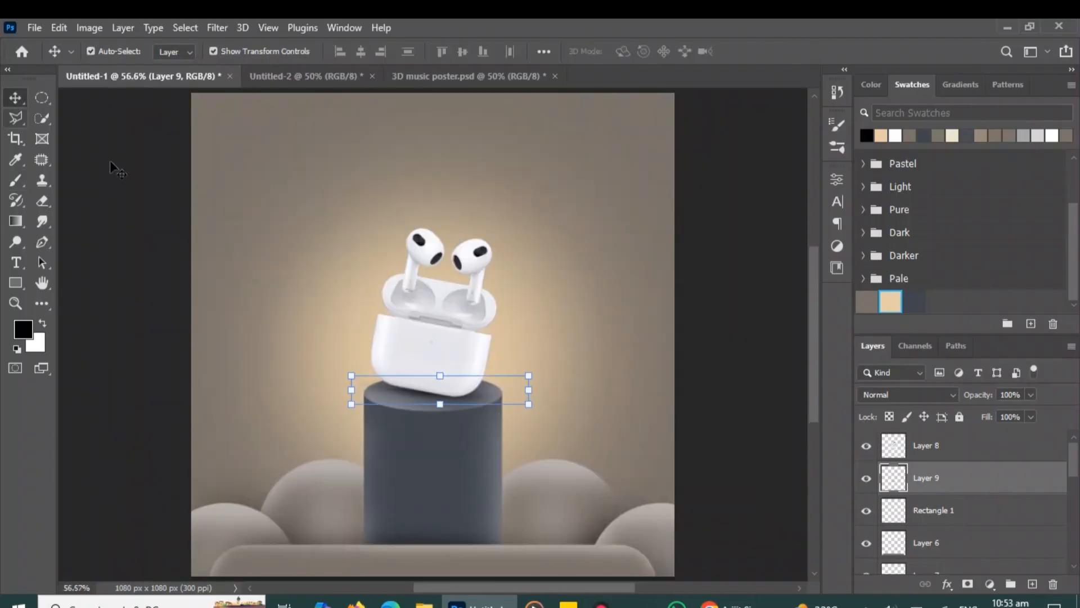
pyautogui.click(124, 188)
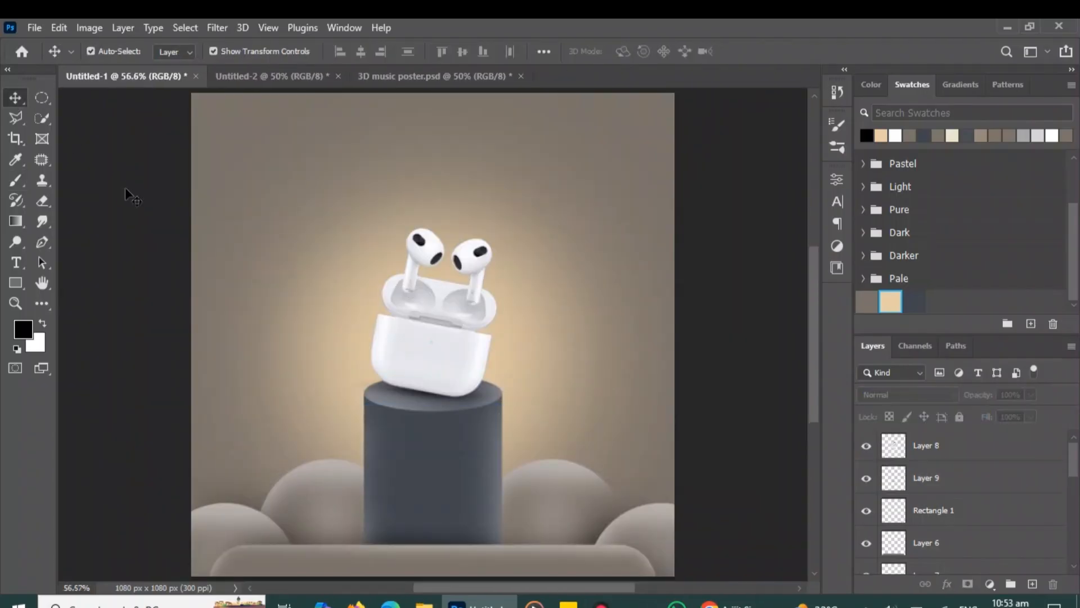
# Select the contact shadow layer and fine-tune its position slightly right and down beneath the case, and deselect it.
pyautogui.click(933, 483)
pyautogui.moveTo(406, 395); pyautogui.dragTo(413, 394)
pyautogui.moveTo(413, 393); pyautogui.dragTo(413, 390)
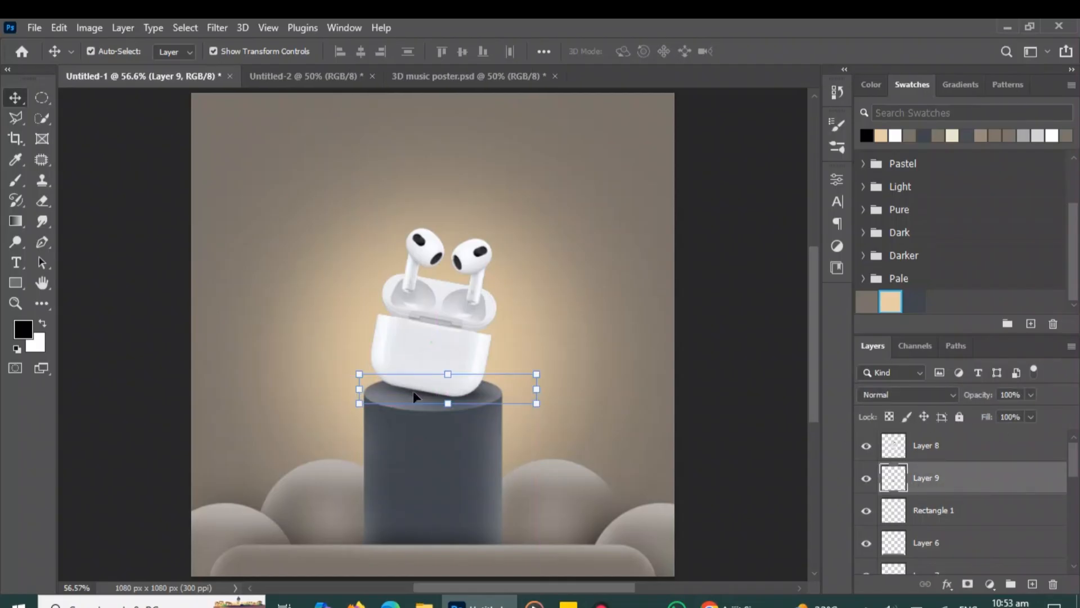
pyautogui.press('Left')
pyautogui.press('Left')
pyautogui.press('Left')
pyautogui.press('Left')
pyautogui.press('Down')
pyautogui.press('Down')
pyautogui.press('Down')
pyautogui.press('Down')
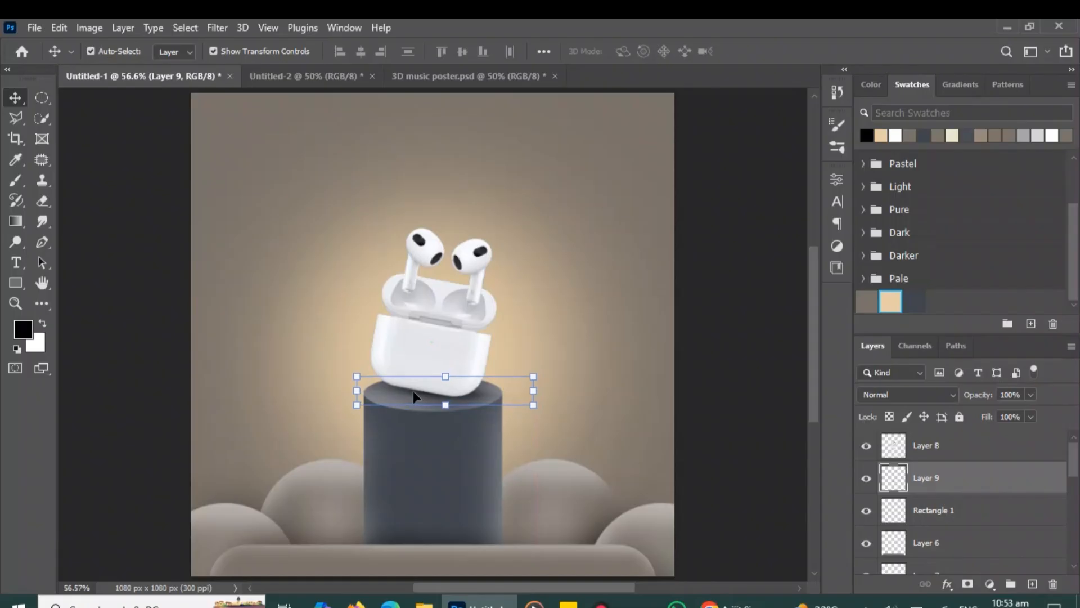
pyautogui.click(293, 305)
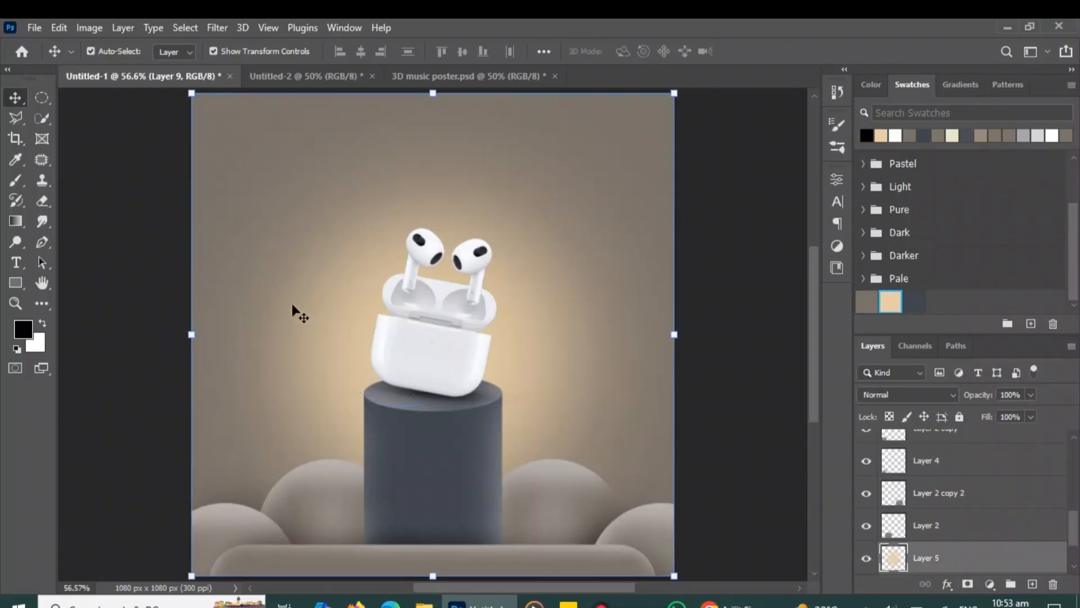
pyautogui.click(292, 305)
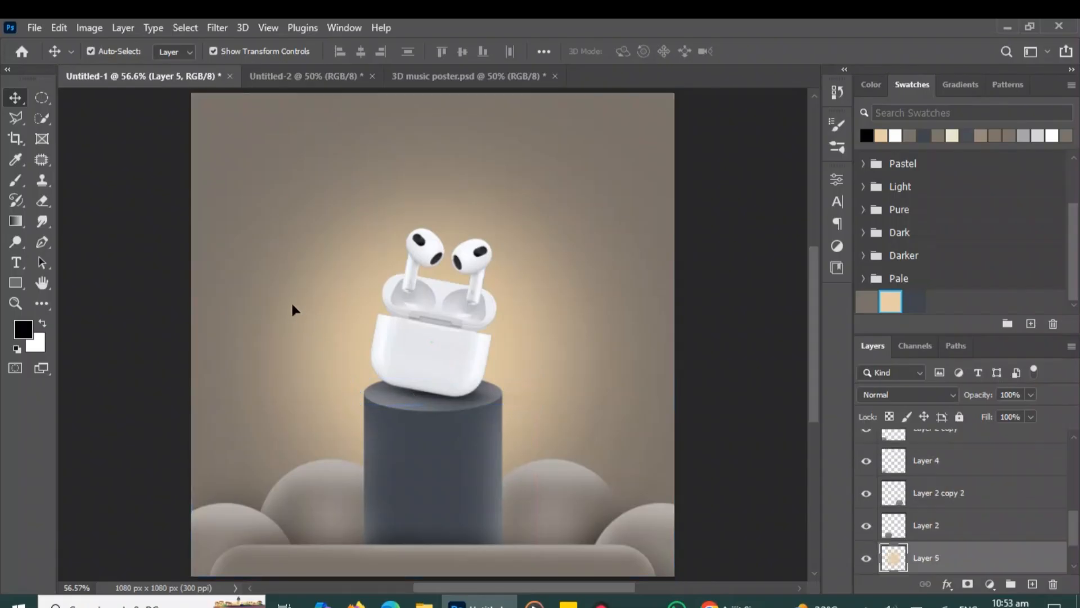
# Bring the "For The MUSIC" title with its line from Untitled-2 into the Untitled-1 poster and center it above the earbuds.
pyautogui.click(292, 75)
pyautogui.moveTo(237, 203); pyautogui.dragTo(585, 371)
pyautogui.moveTo(464, 328); pyautogui.dragTo(172, 86)
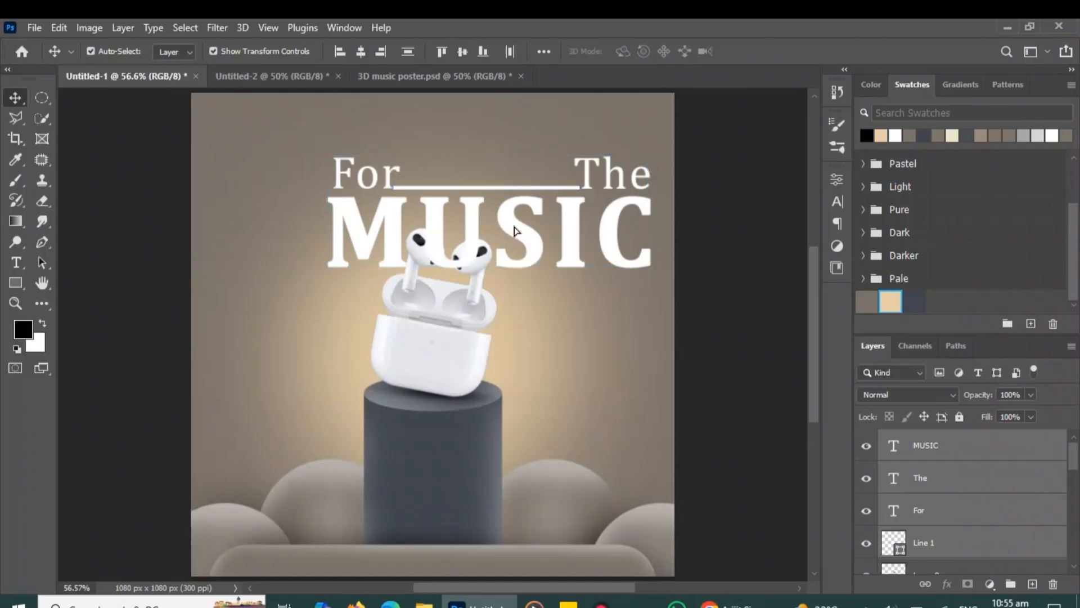
pyautogui.moveTo(515, 227); pyautogui.dragTo(452, 181)
pyautogui.click(274, 294)
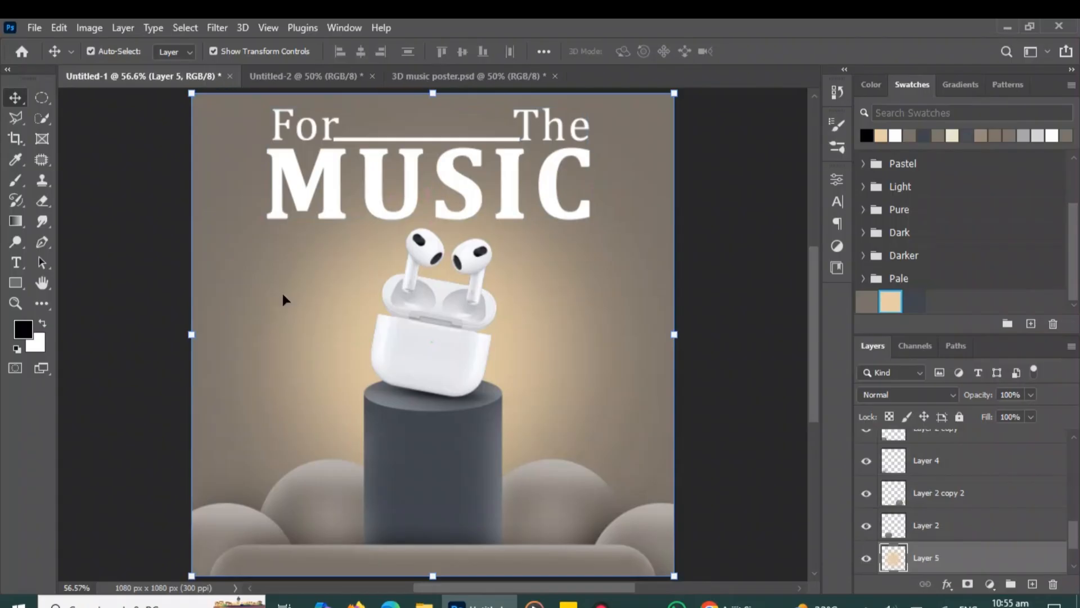
pyautogui.click(773, 379)
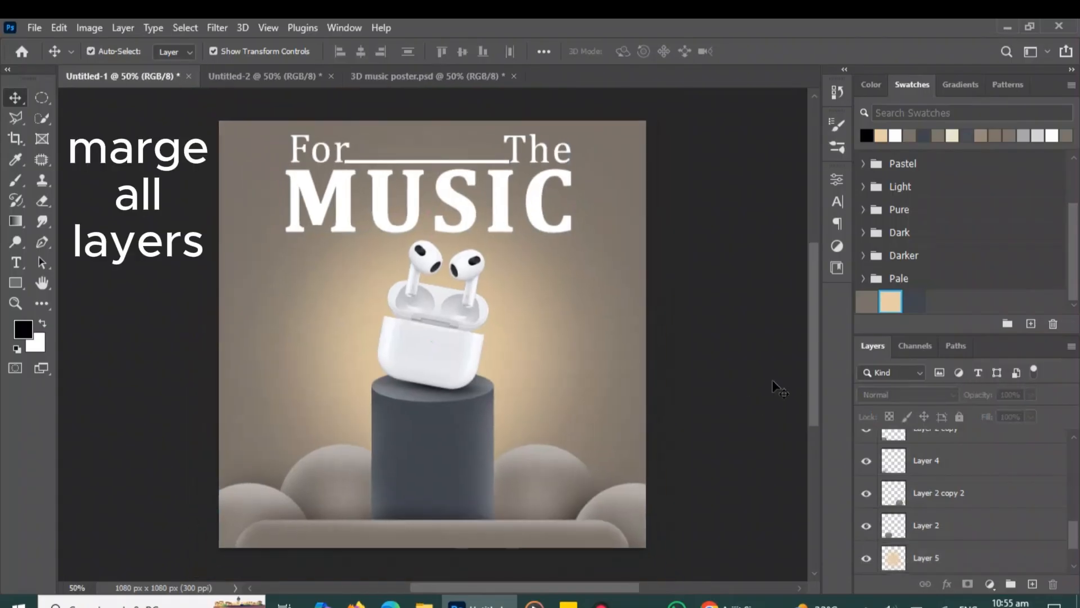
# Stamp all visible layers onto a new merged layer above the MUSIC text layer and open it in the Camera Raw Filter.
pyautogui.click(973, 452)
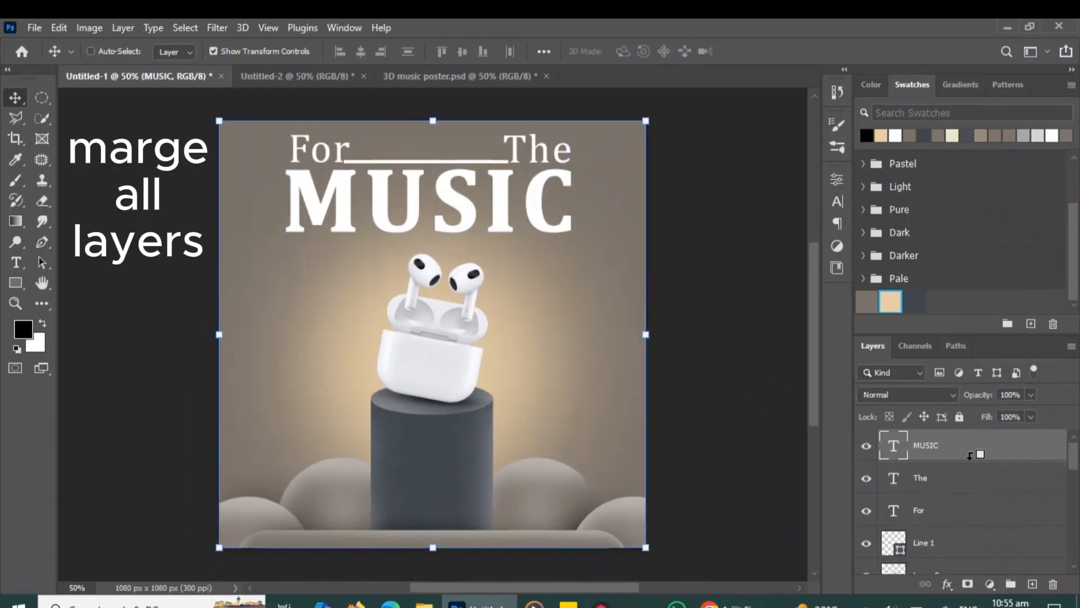
pyautogui.hotkey('ctrl', 'shift', 'alt', 'e')
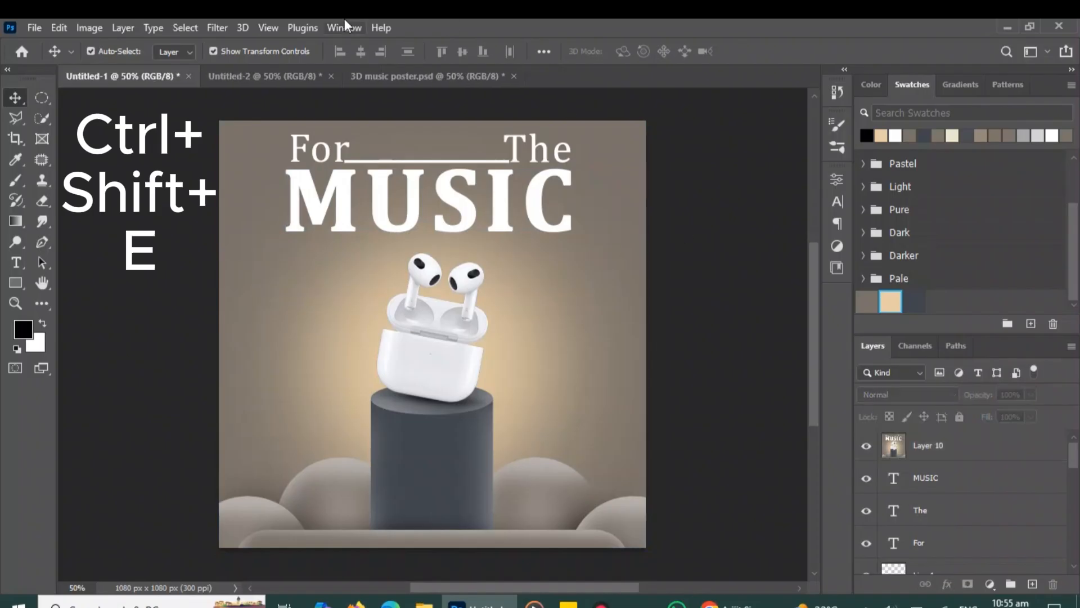
pyautogui.click(214, 23)
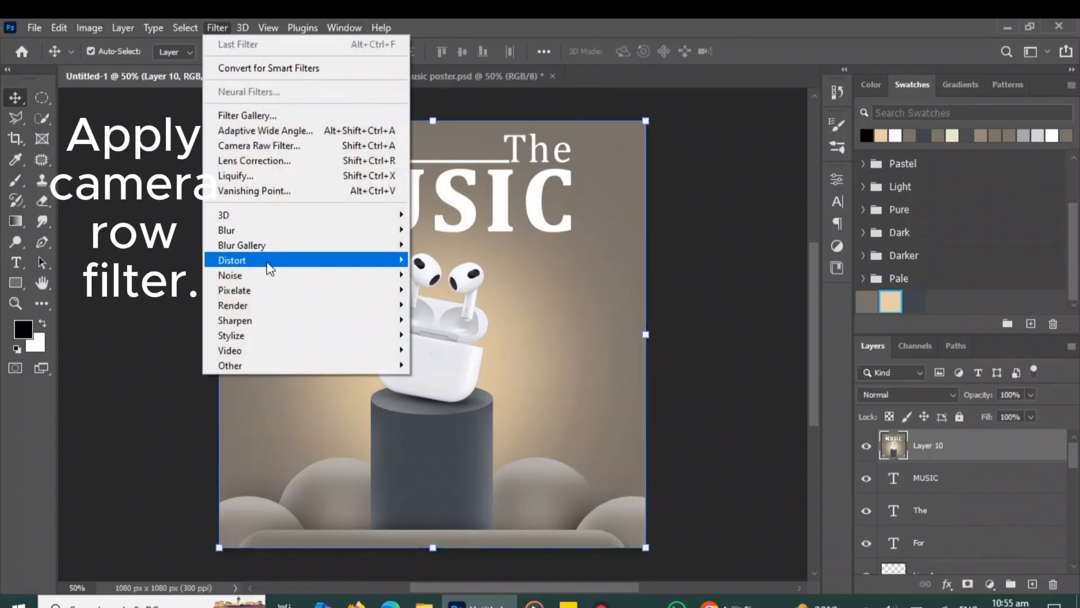
pyautogui.click(282, 147)
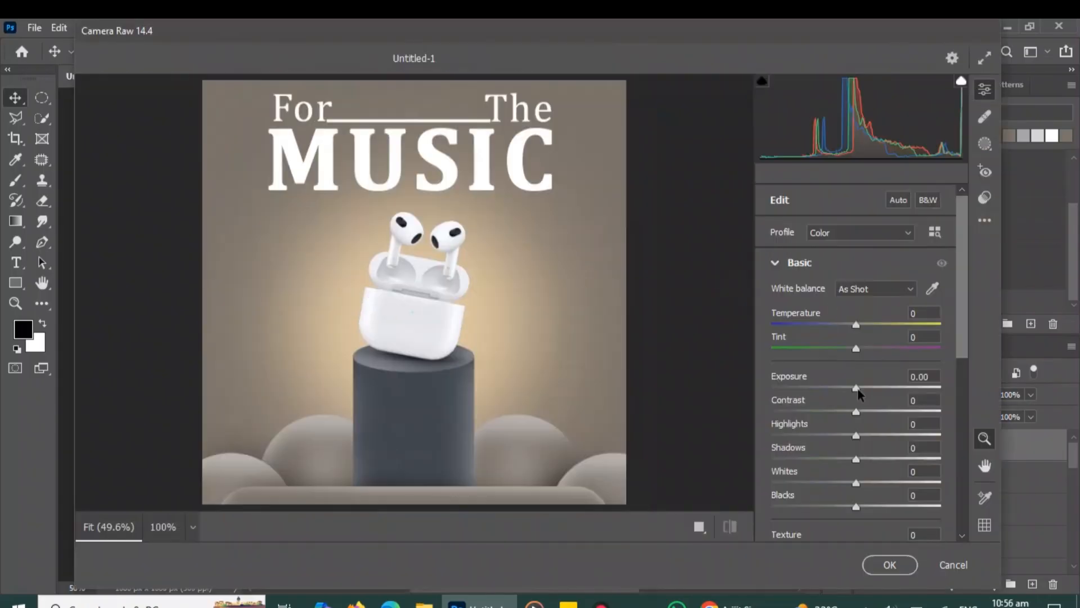
# Set Exposure to +0.25, Contrast -7, Highlights +7, Shadows +4, Whites -11 and Blacks +7.
pyautogui.moveTo(857, 389); pyautogui.dragTo(861, 389)
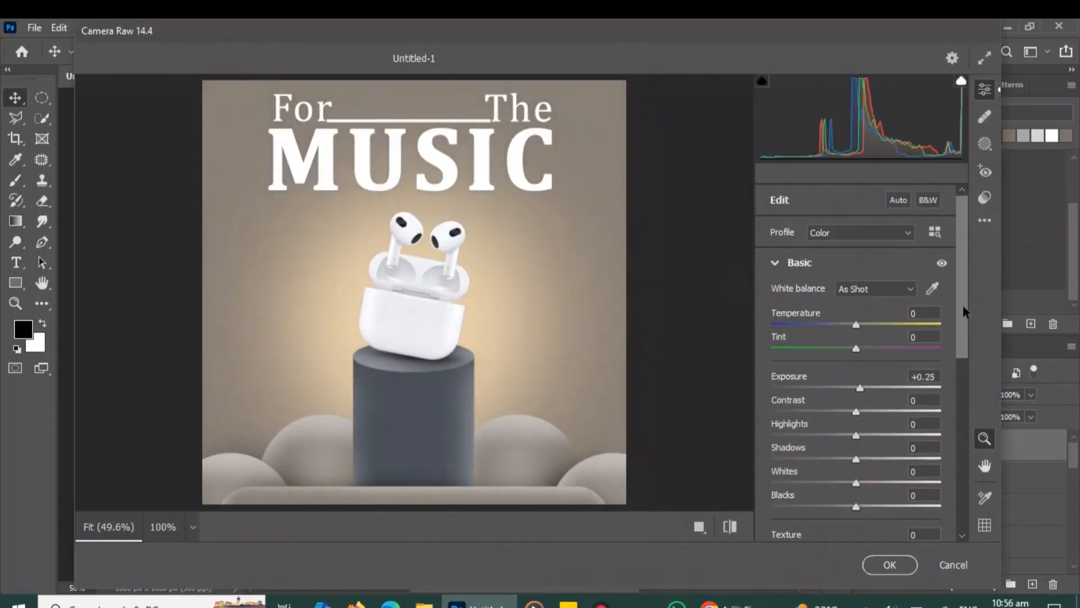
pyautogui.moveTo(964, 306); pyautogui.dragTo(961, 372)
pyautogui.moveTo(857, 268); pyautogui.dragTo(861, 370)
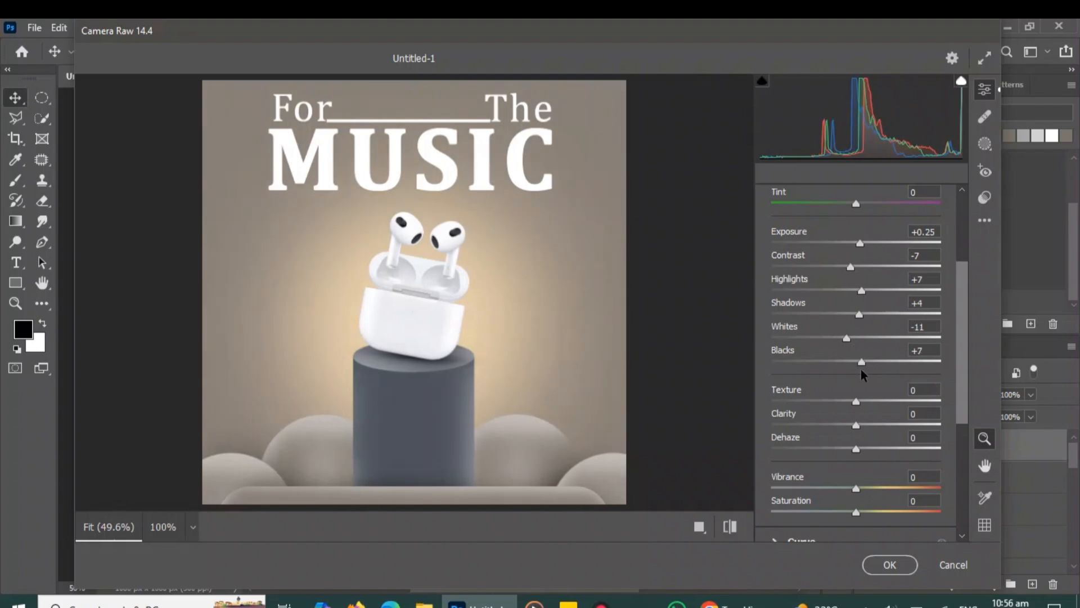
# Set Texture to +11, Dehaze +10, Vibrance +10 and Saturation +15 in the Camera Raw Filter.
pyautogui.moveTo(961, 332); pyautogui.dragTo(959, 380)
pyautogui.moveTo(857, 341)
pyautogui.mouseDown()
pyautogui.moveTo(931, 346)
pyautogui.moveTo(1004, 315)
pyautogui.moveTo(892, 323)
pyautogui.moveTo(867, 341)
pyautogui.mouseUp()
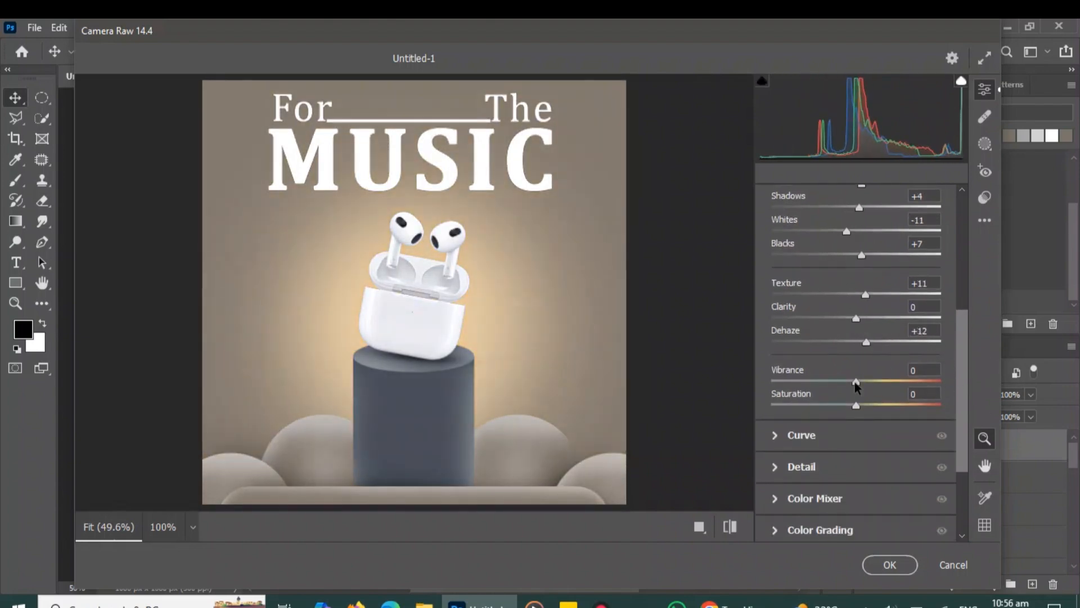
pyautogui.moveTo(856, 382); pyautogui.dragTo(869, 405)
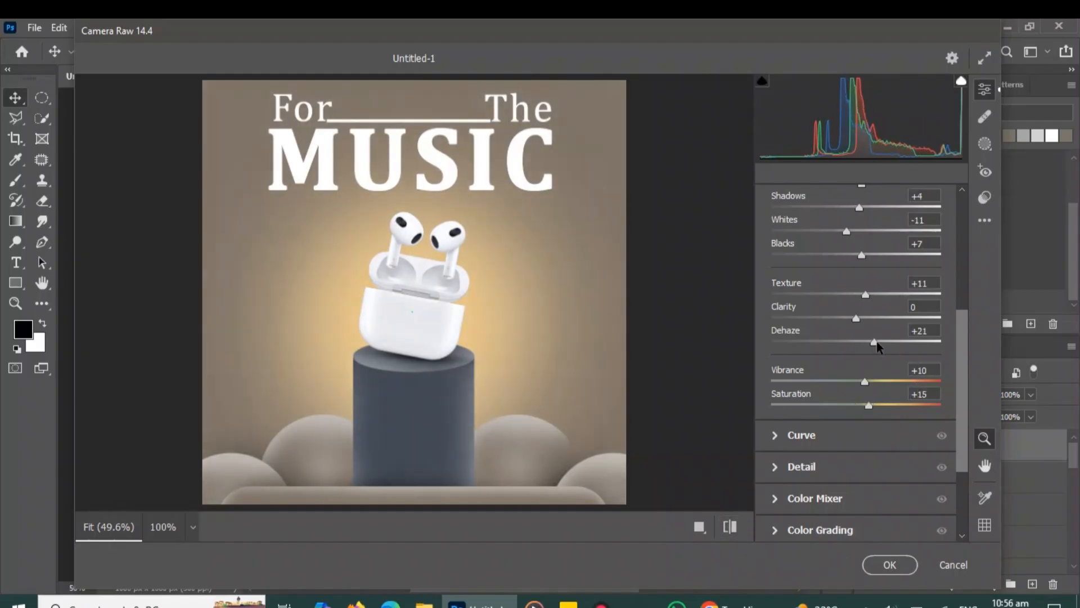
pyautogui.moveTo(866, 342); pyautogui.dragTo(864, 342)
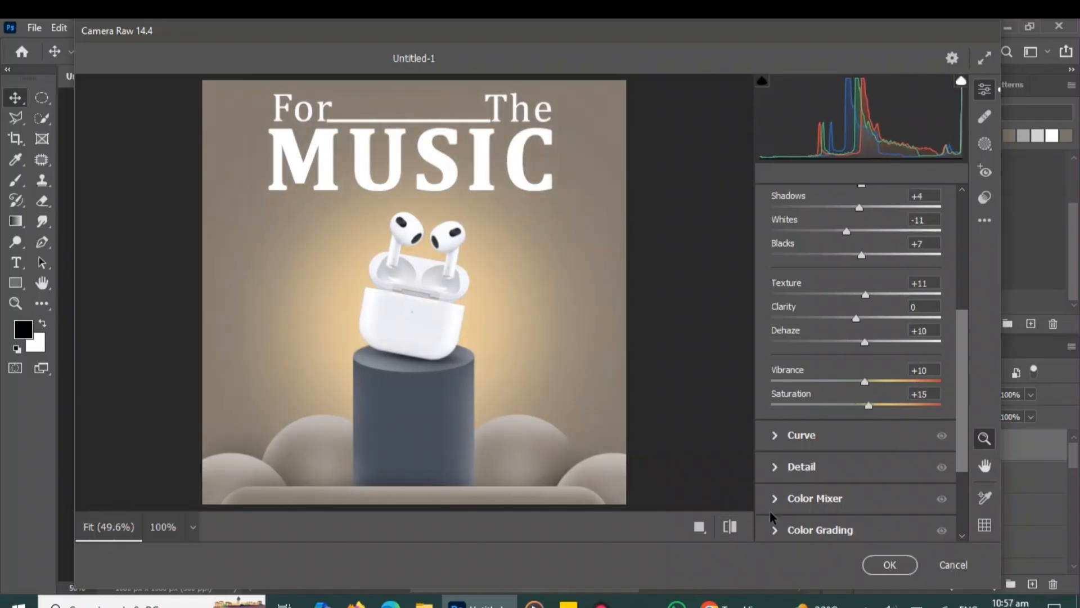
# Compare the before and after views, apply the Camera Raw adjustments and deselect the merged layer.
pyautogui.click(735, 529)
pyautogui.click(736, 529)
pyautogui.click(893, 564)
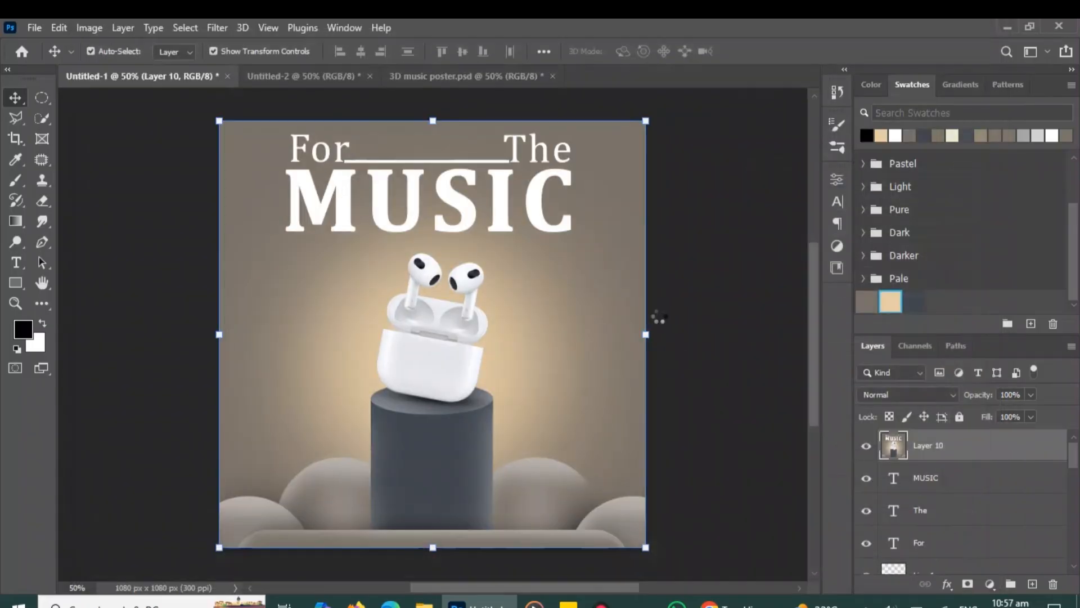
pyautogui.hotkey('ctrl', '-')
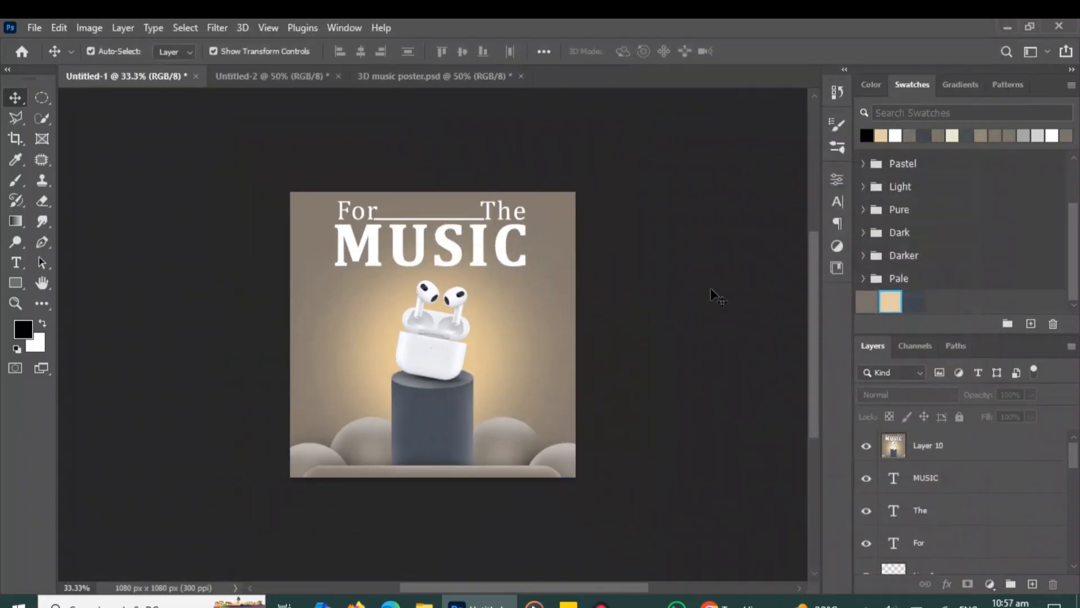